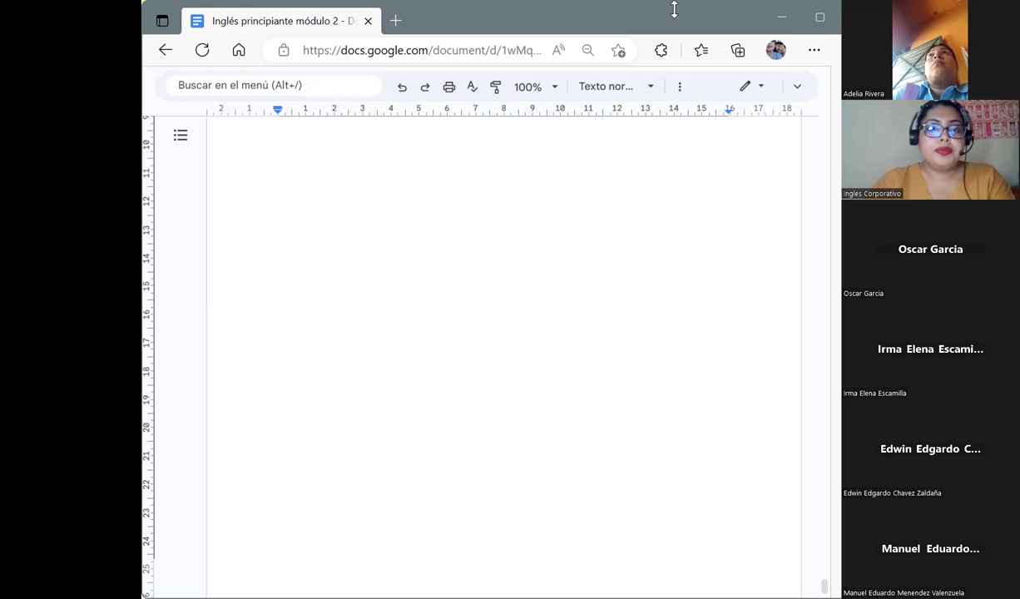
# Step: Write 'Topic: seasons' on the first line and 'There are four seasons' beneath it, leaving a new line
pyautogui.click(463, 168)
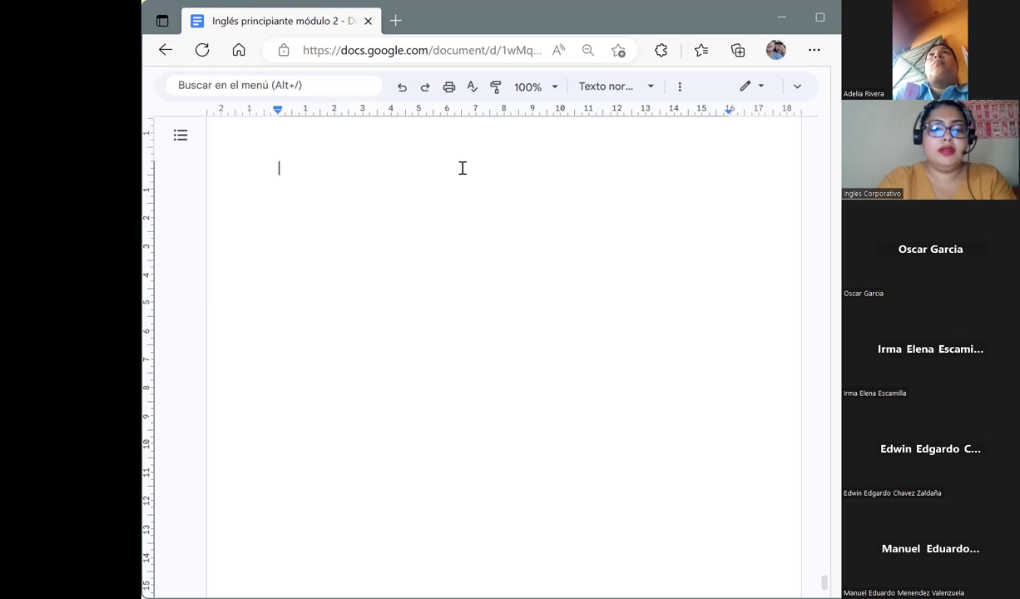
pyautogui.write('Topic')
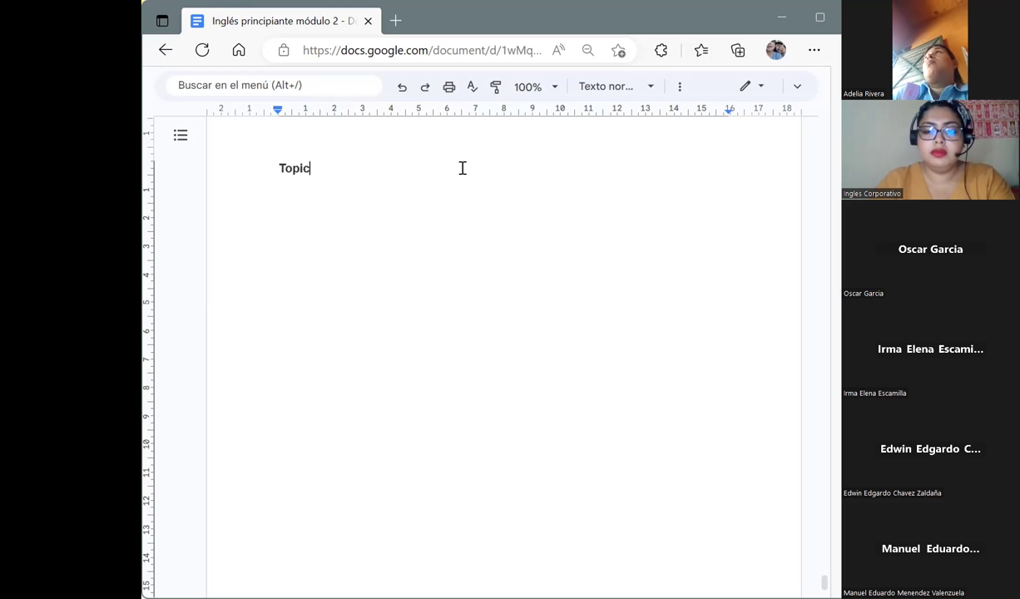
pyautogui.write(': seasons')
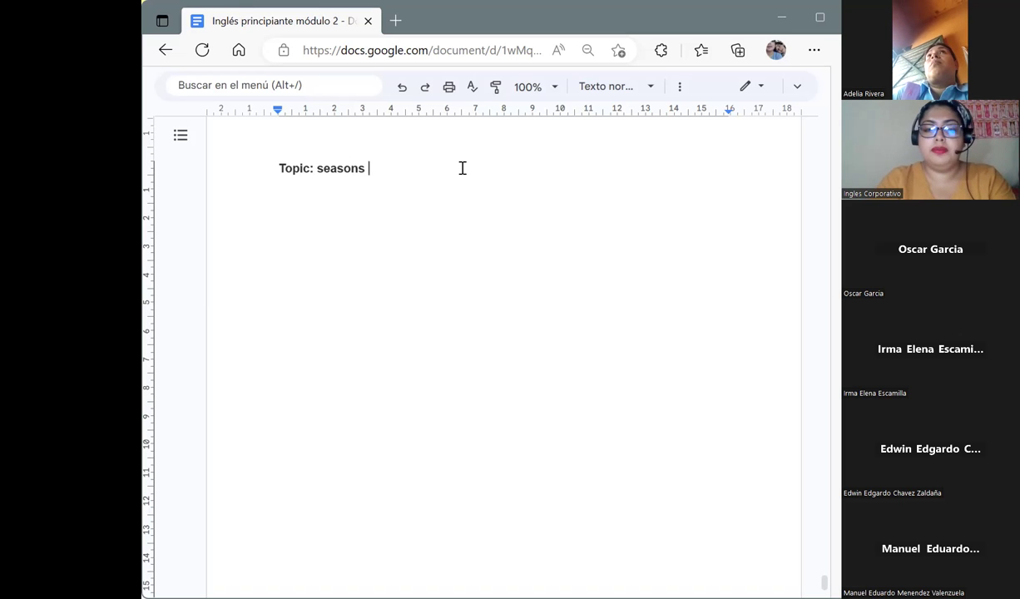
pyautogui.press('Return')
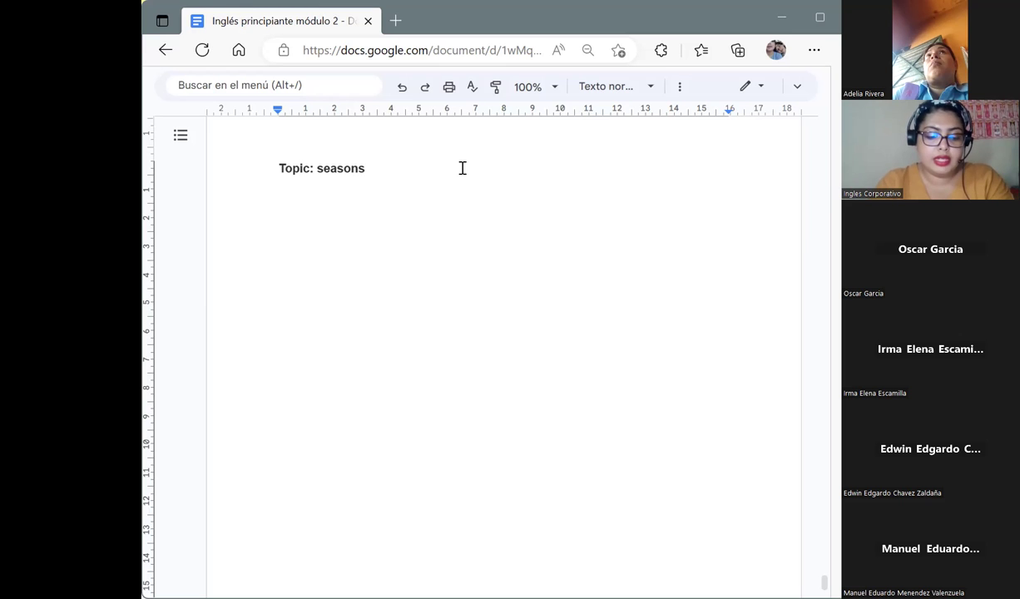
pyautogui.write('t')
pyautogui.press('BackSpace')
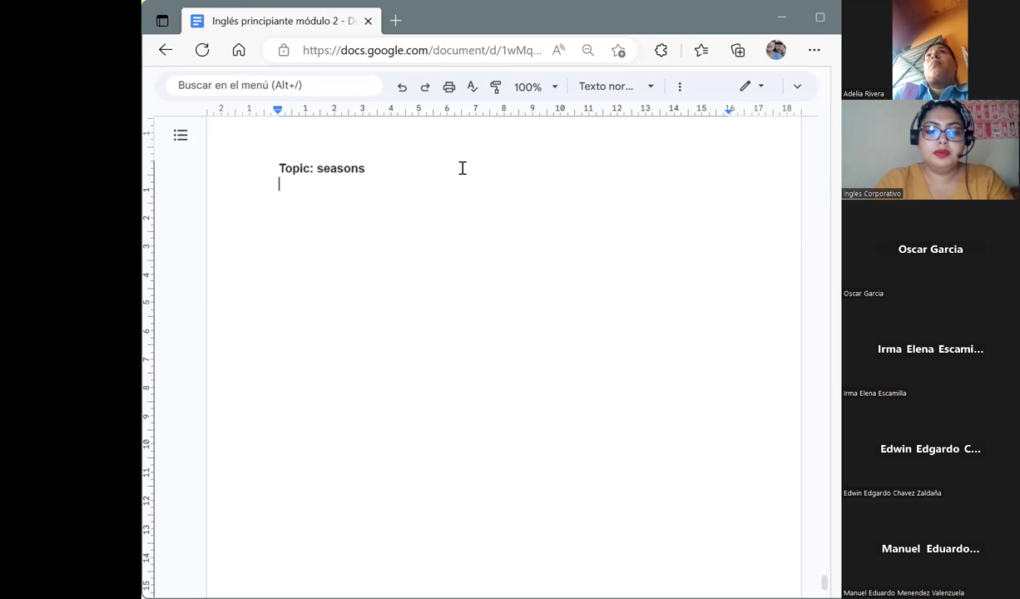
pyautogui.write('There are ')
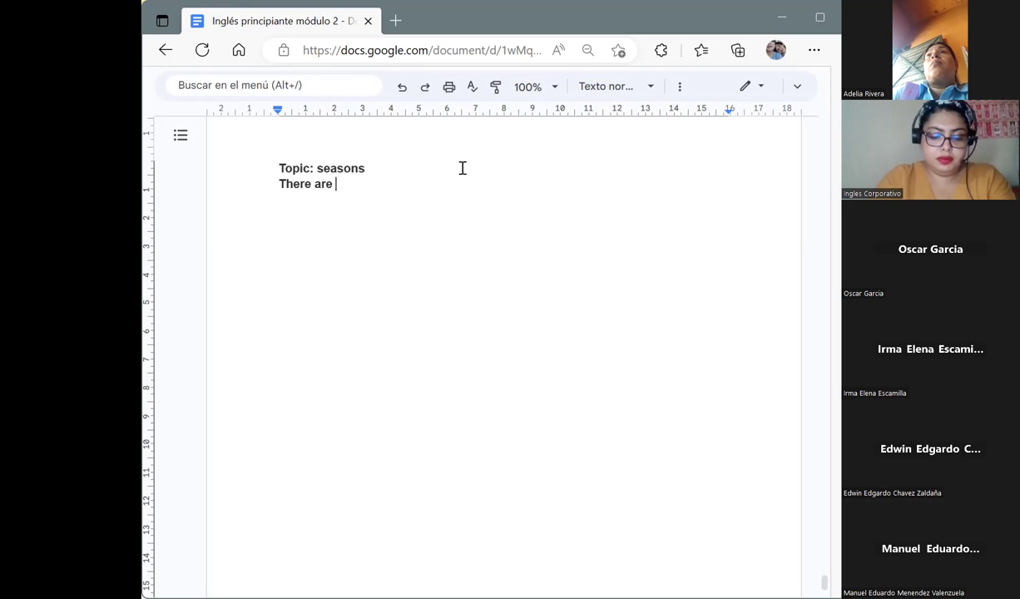
pyautogui.write('four s')
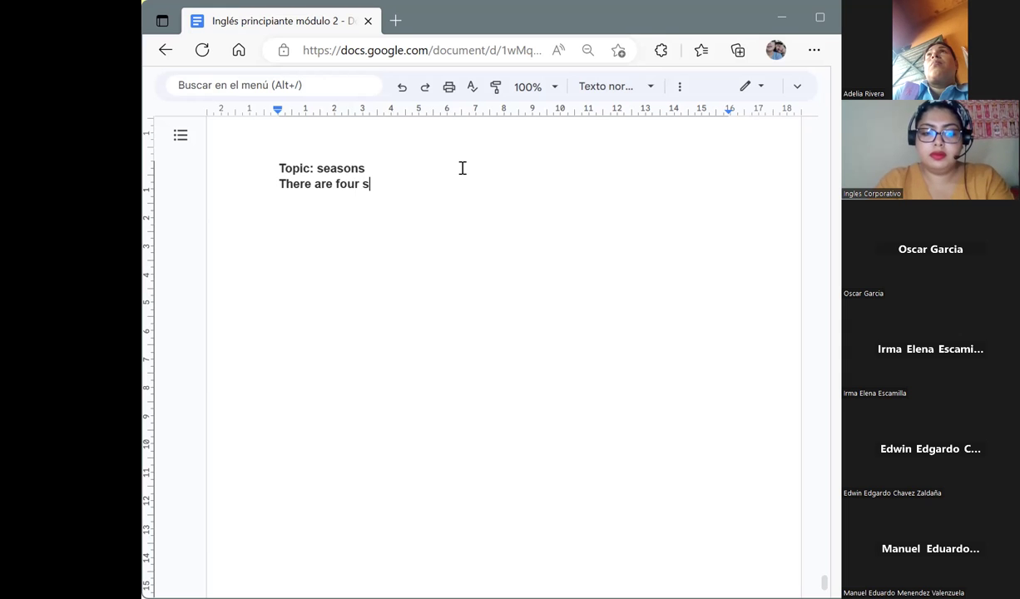
pyautogui.write('easons')
pyautogui.press('Return')
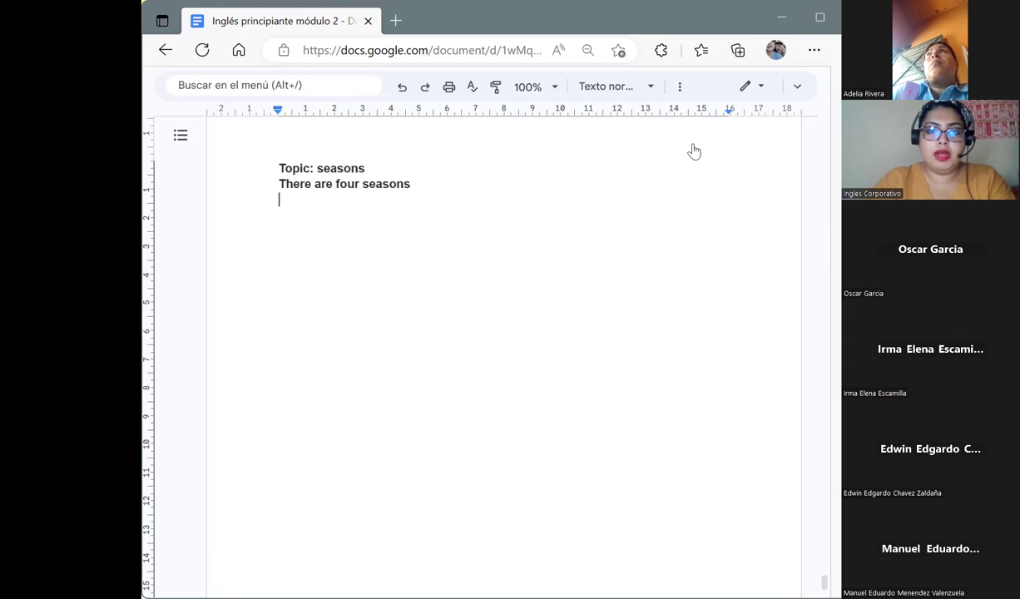
# Step: Start a star-style bulleted list on the new line
pyautogui.click(680, 86)
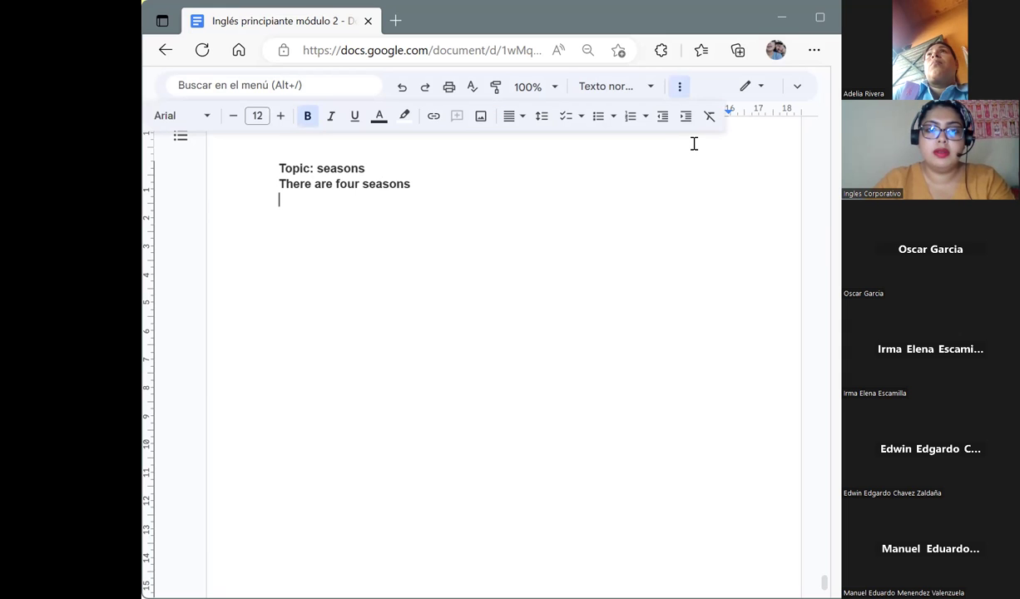
pyautogui.click(614, 116)
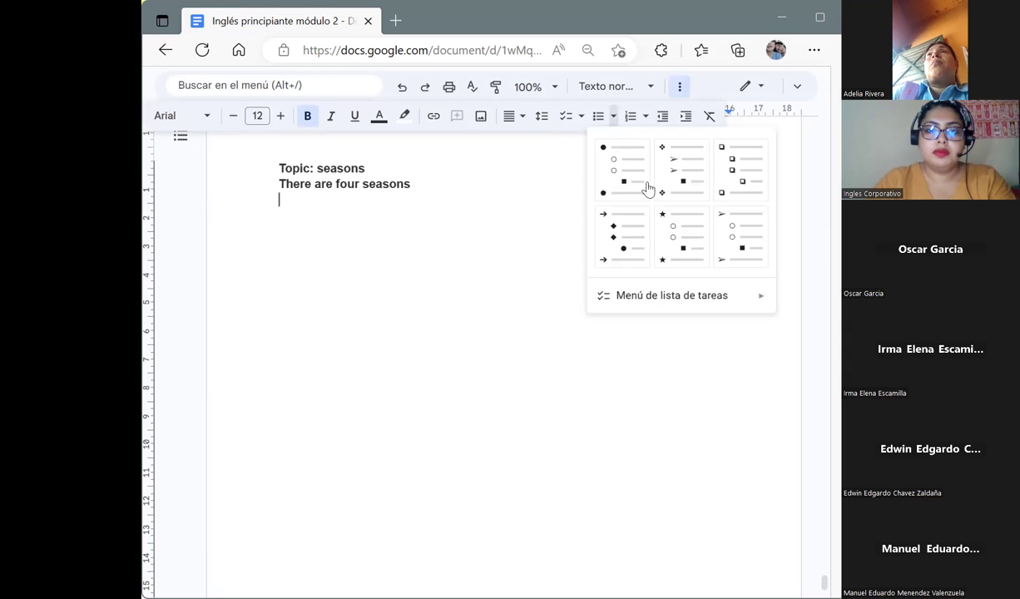
pyautogui.click(669, 239)
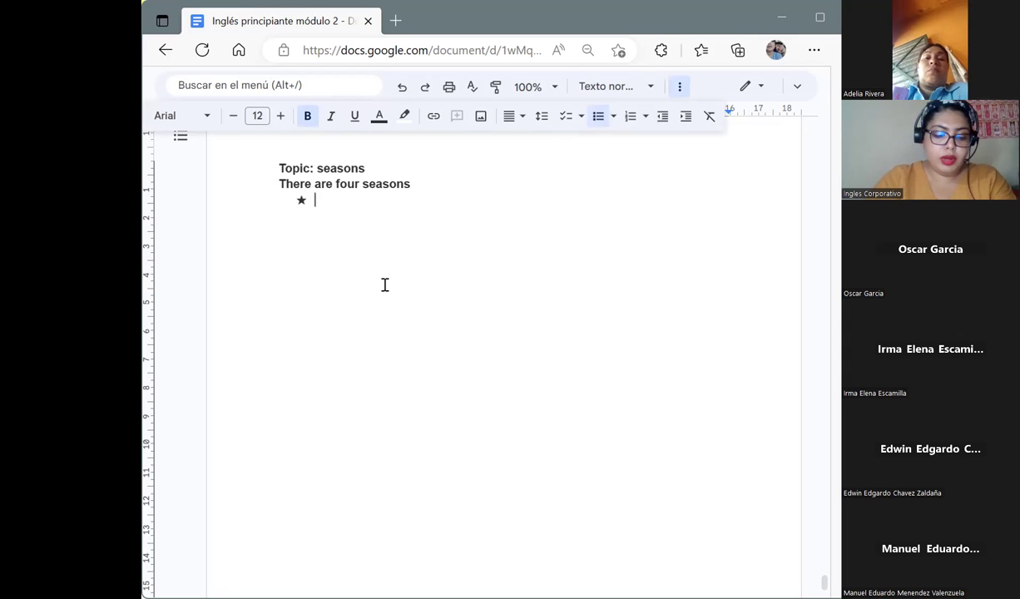
# Step: Enter Winter, Spring, Summer and Autumn or fall as bullets, then end the list
pyautogui.write('Winter')
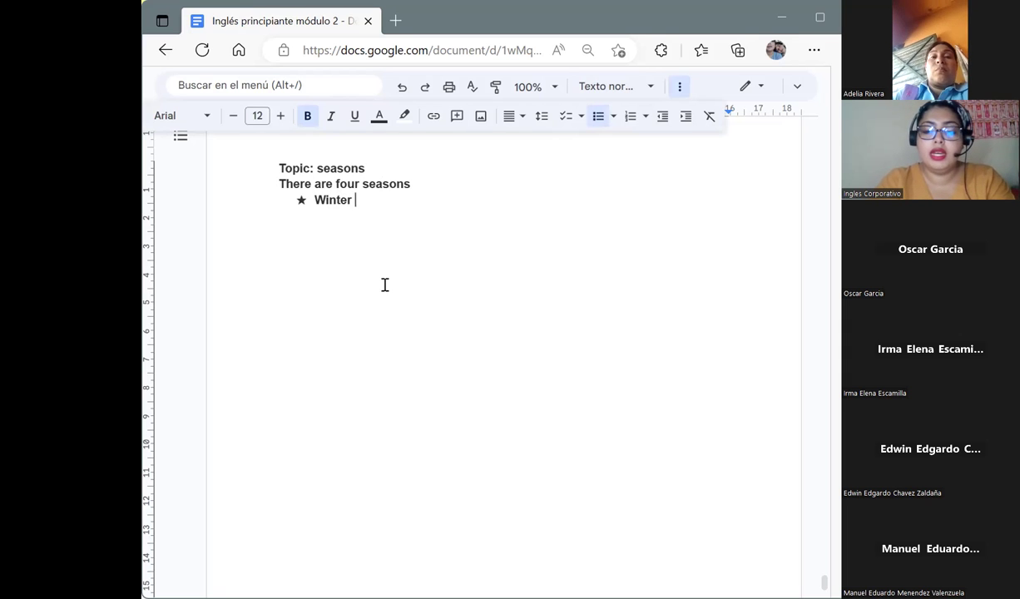
pyautogui.press('Return')
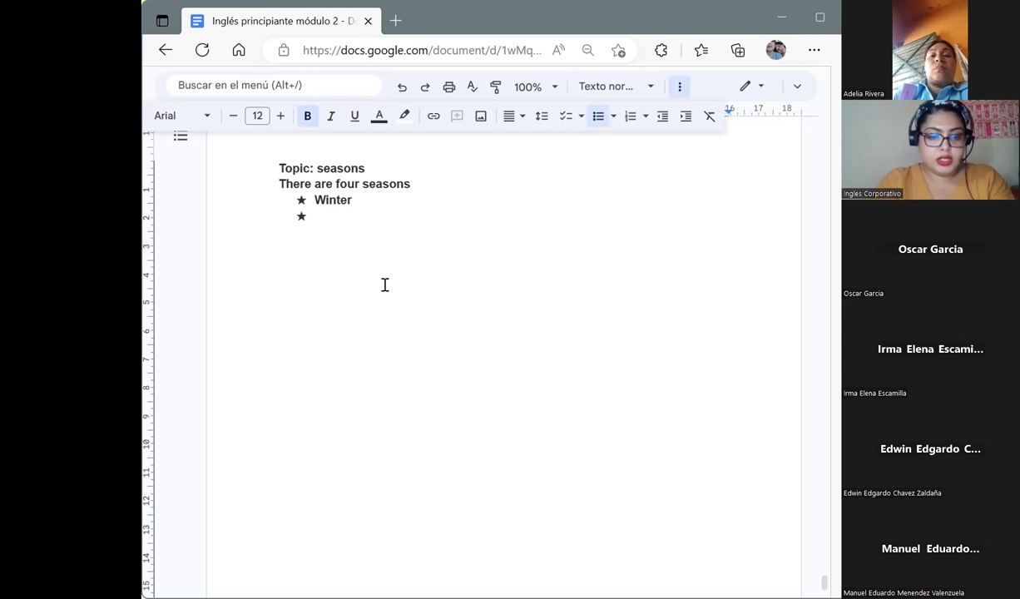
pyautogui.write('Spring')
pyautogui.press('Return')
pyautogui.write('Summer')
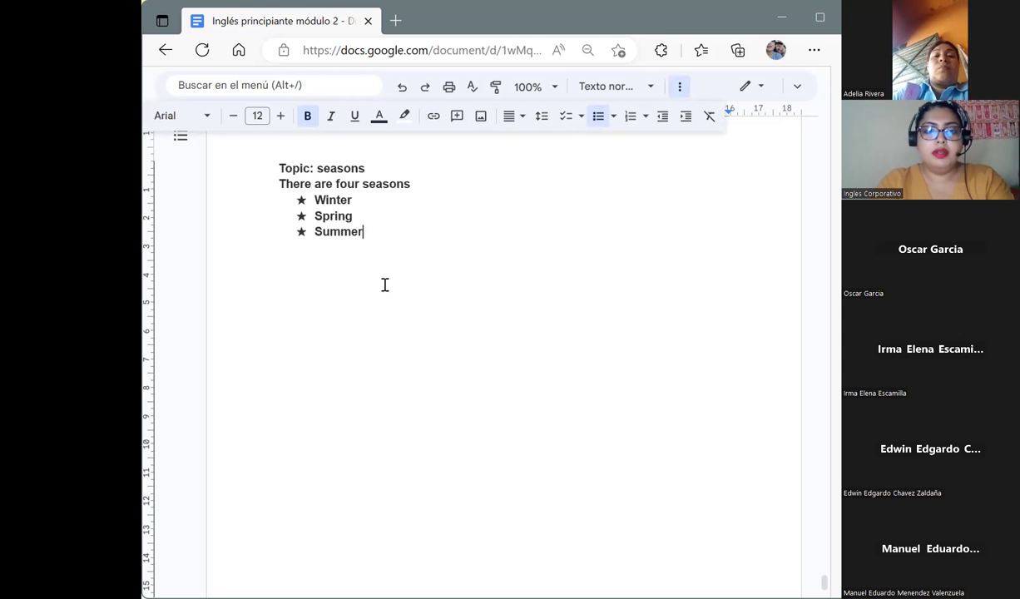
pyautogui.press('Return')
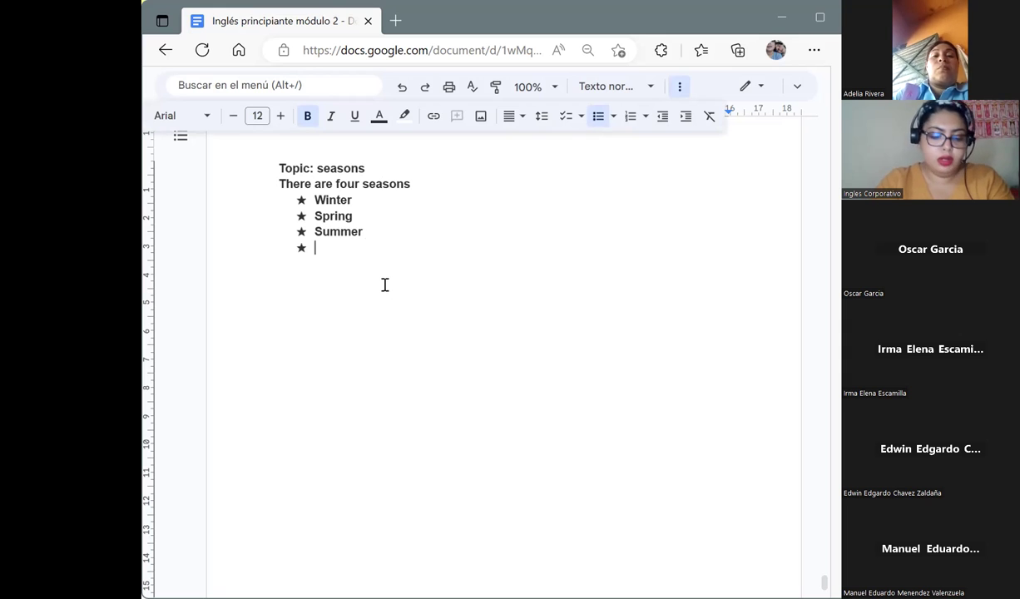
pyautogui.write('Au')
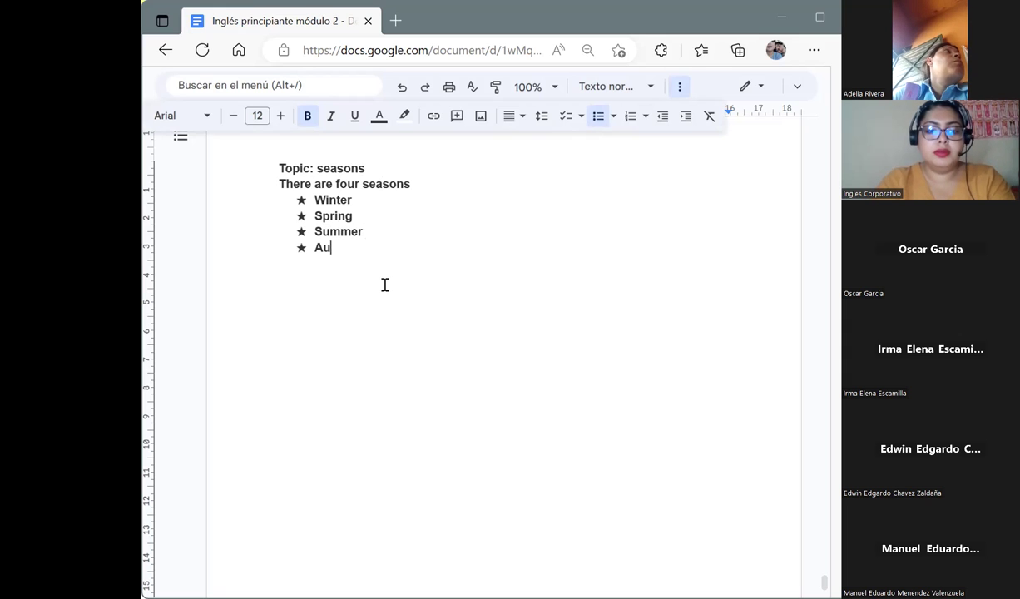
pyautogui.write('tumn')
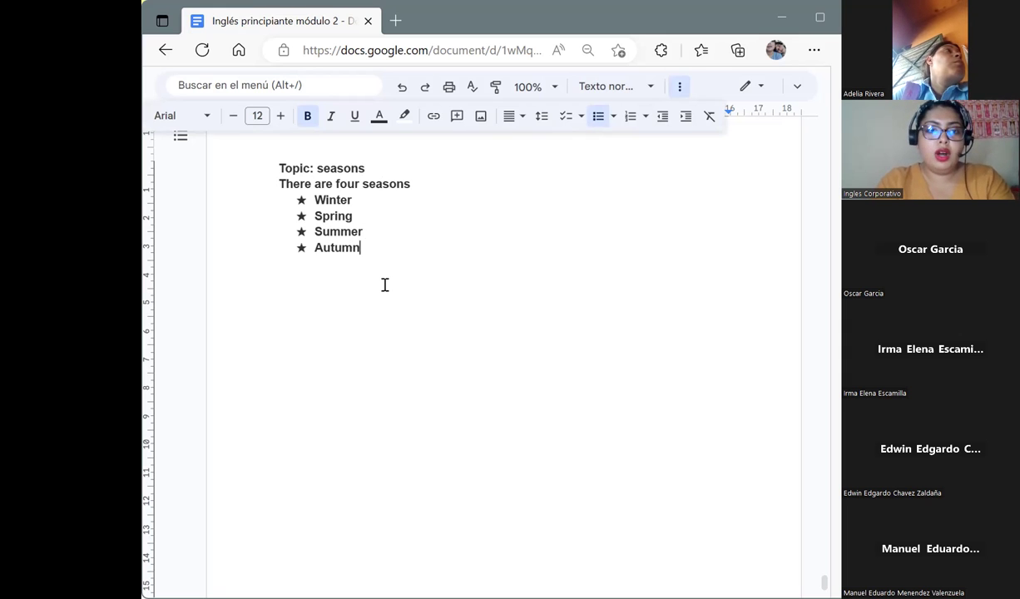
pyautogui.write(' or fall')
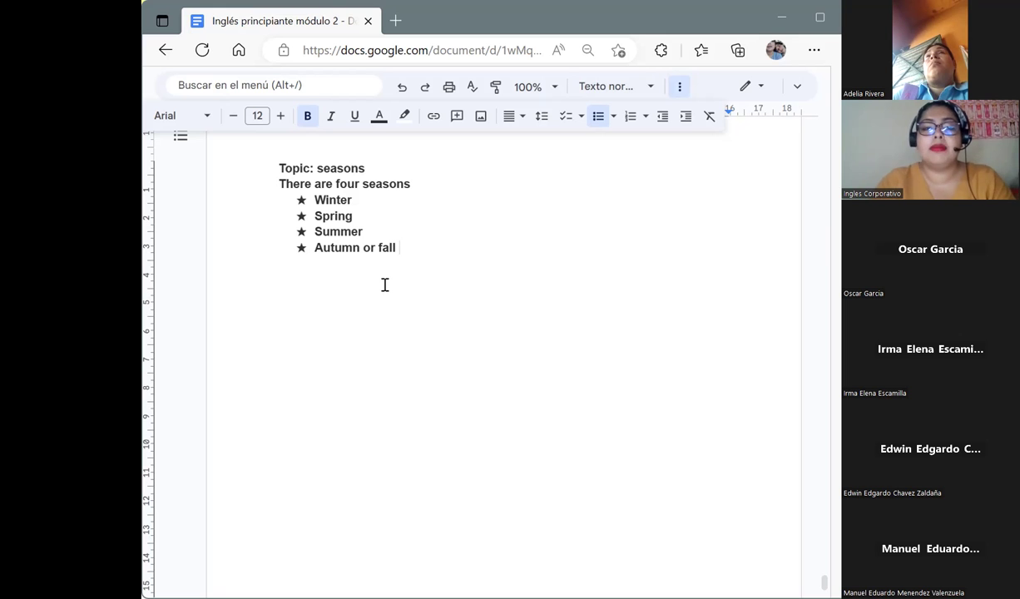
pyautogui.press('Return')
pyautogui.press('Return')
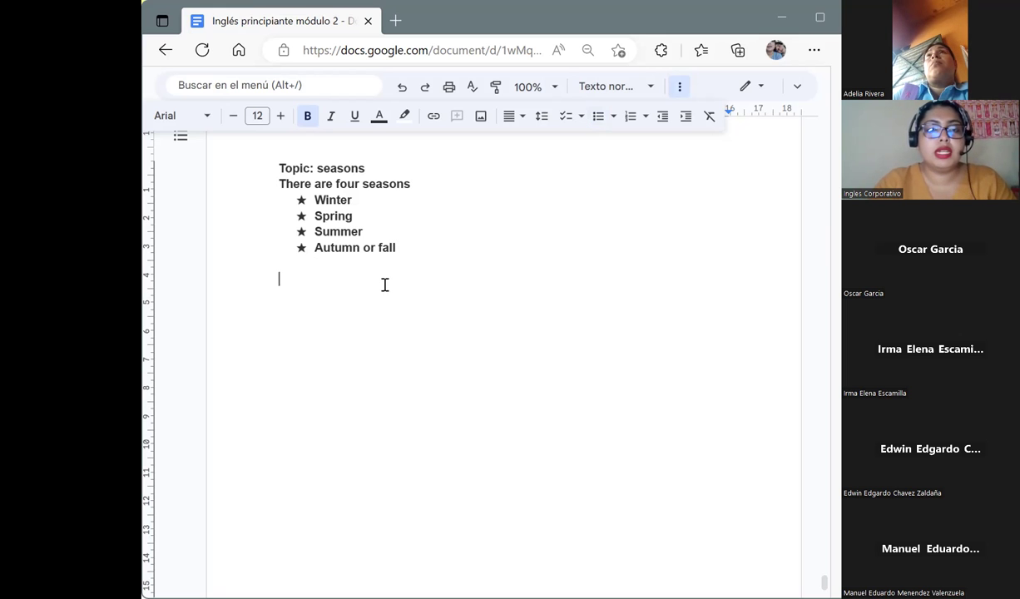
# Step: Add a 'Vocabulary' line with an empty line below, and restore the full menu bar
pyautogui.write('V')
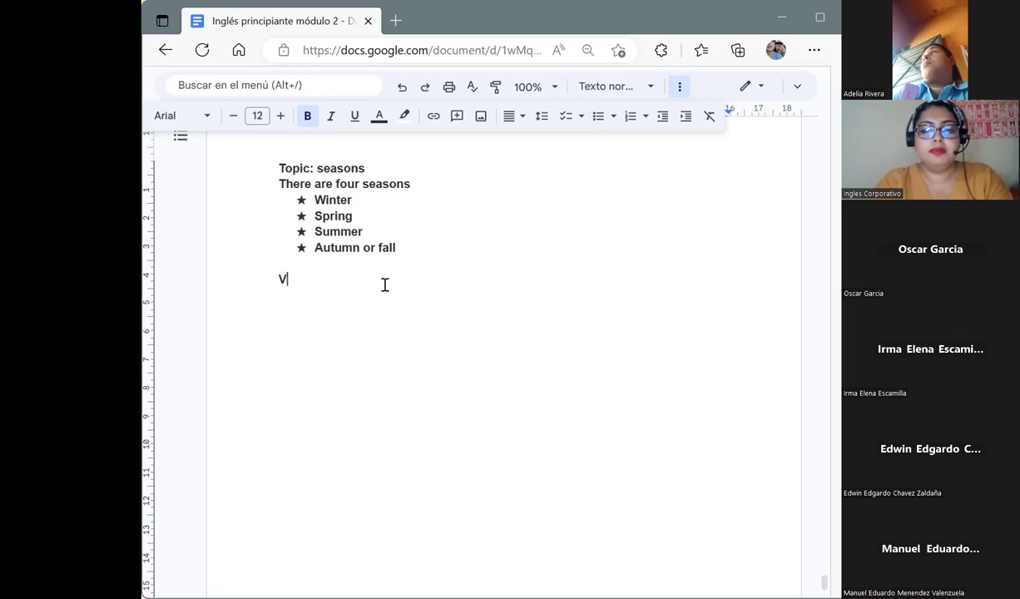
pyautogui.write('ocabulary')
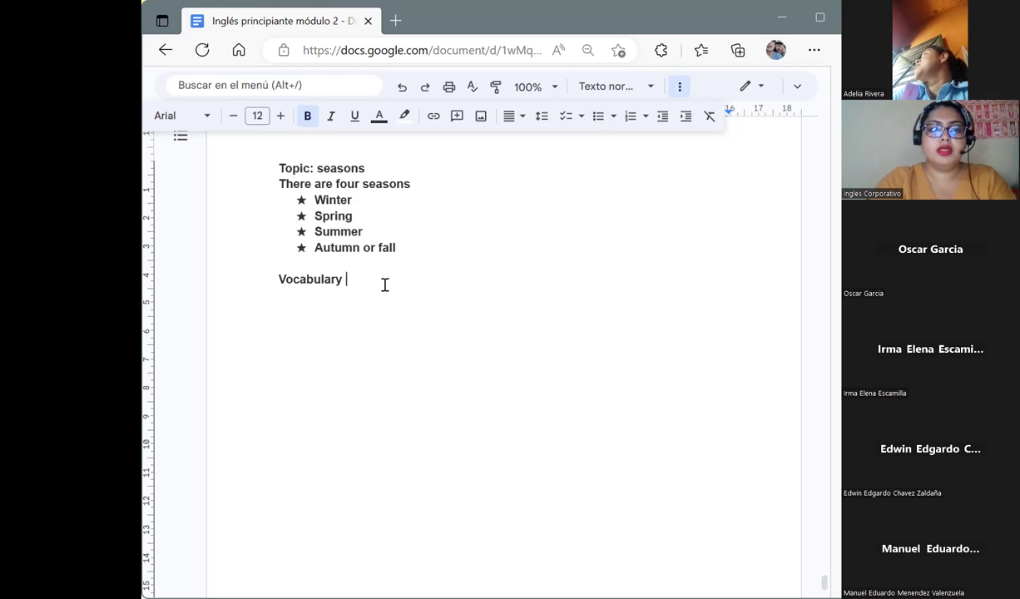
pyautogui.press('Return')
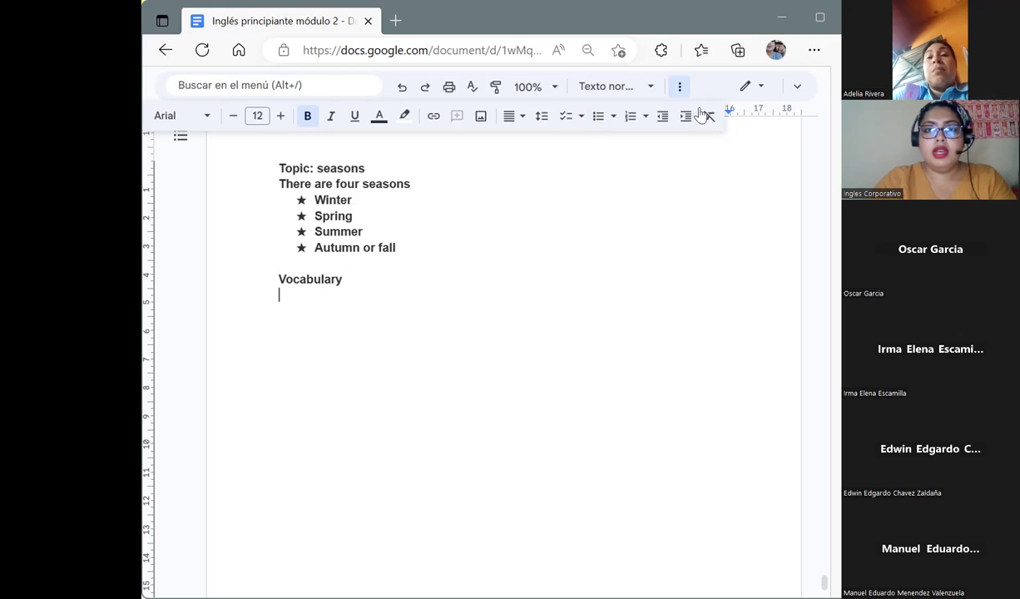
pyautogui.click(796, 88)
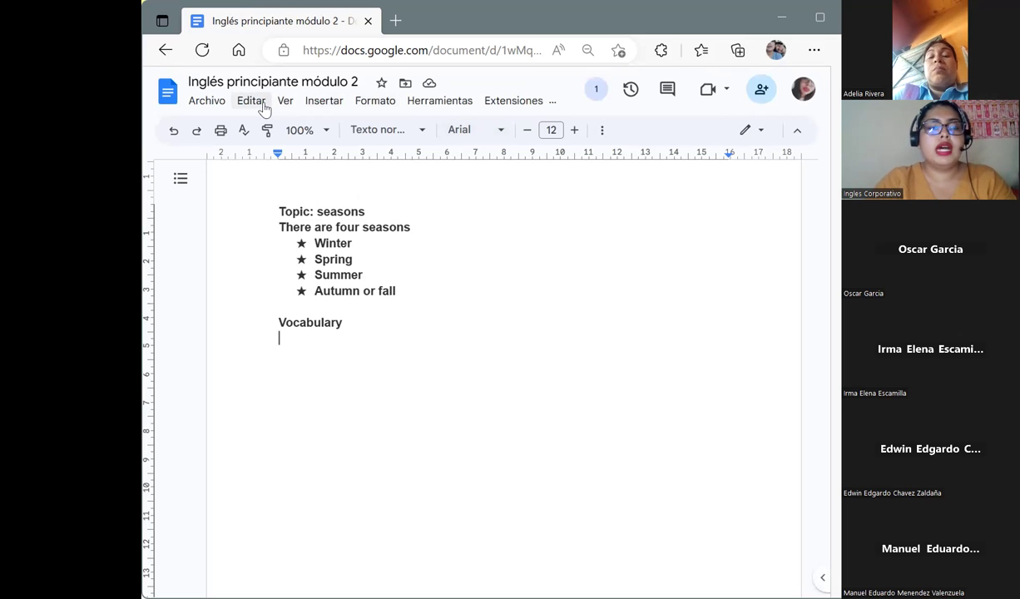
# Step: Insert a 4 x 2 table under the Vocabulary heading from the Insert menu
pyautogui.click(322, 102)
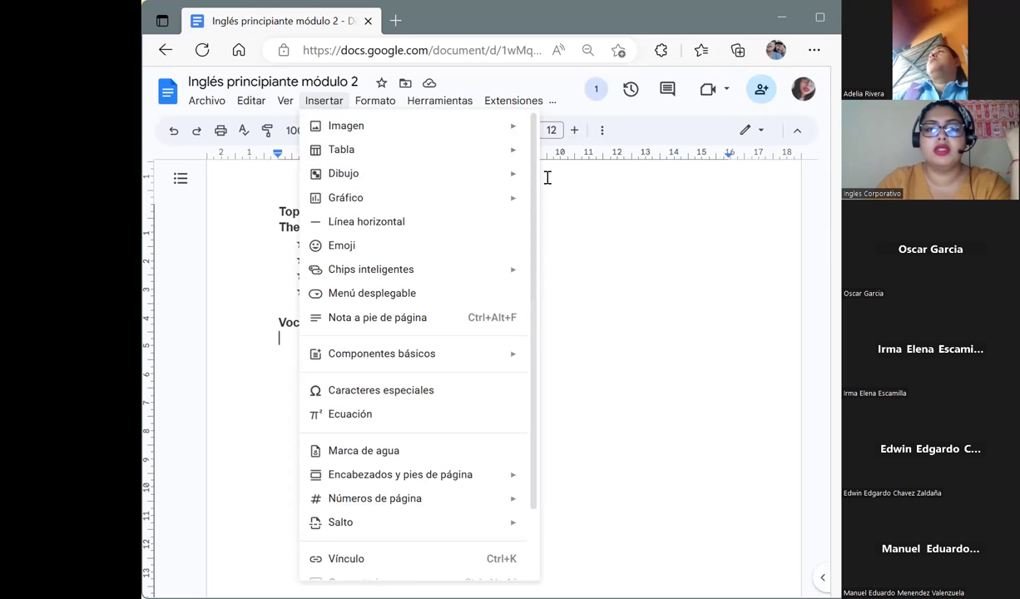
pyautogui.moveTo(499, 152)
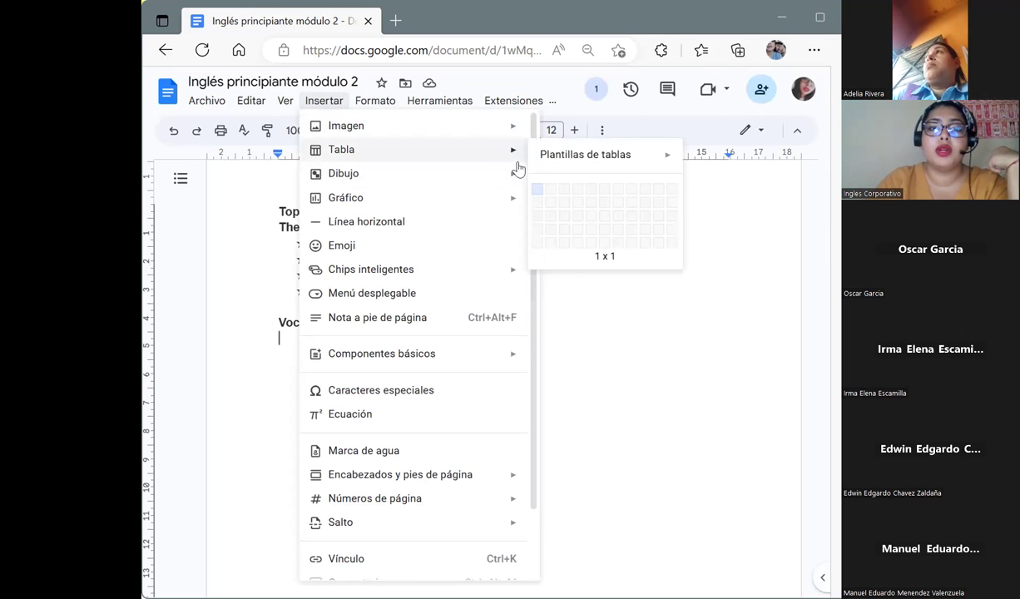
pyautogui.click(577, 203)
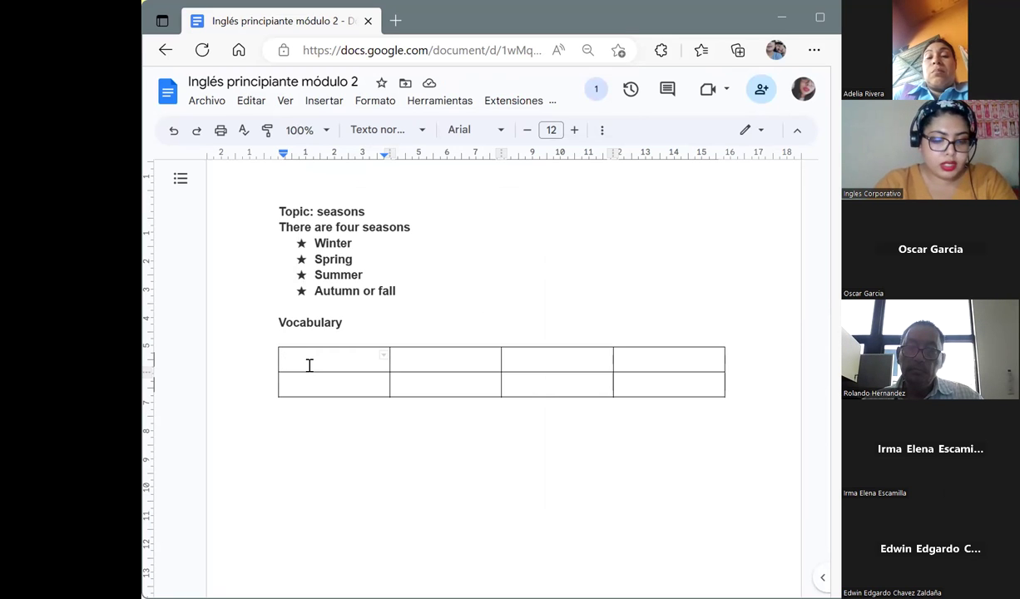
# Step: Fill the header row with Winter, Spring, Summer and Autumn, then move into row two
pyautogui.write('Winter')
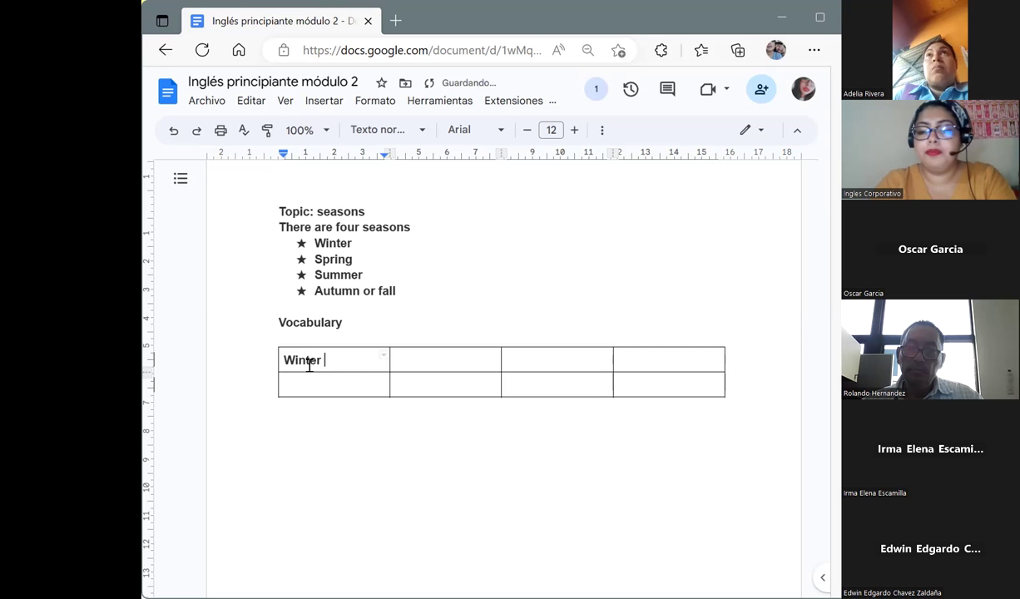
pyautogui.press('Tab')
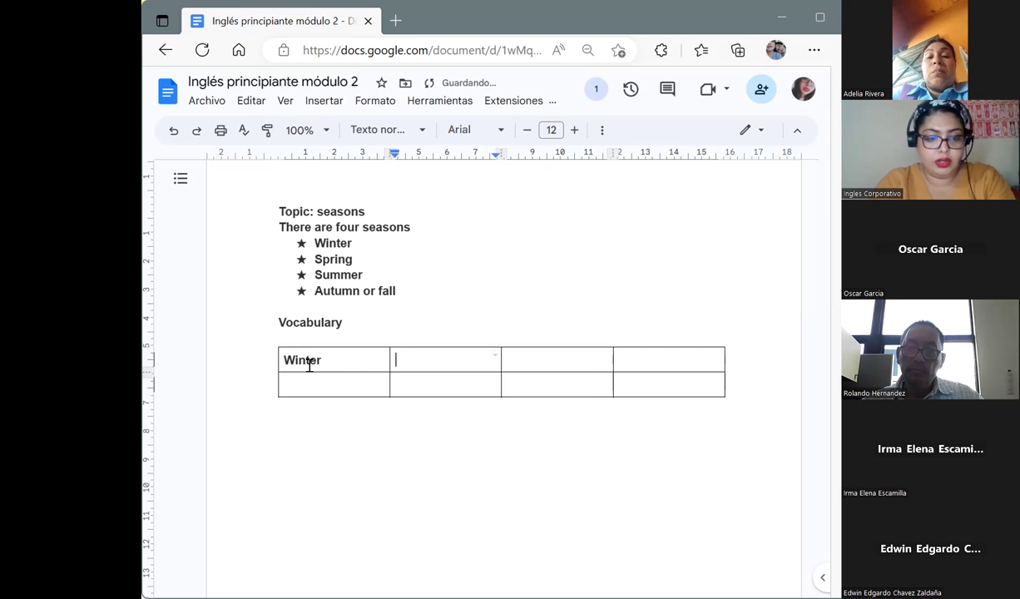
pyautogui.write('Spring')
pyautogui.press('Tab')
pyautogui.write('Summer')
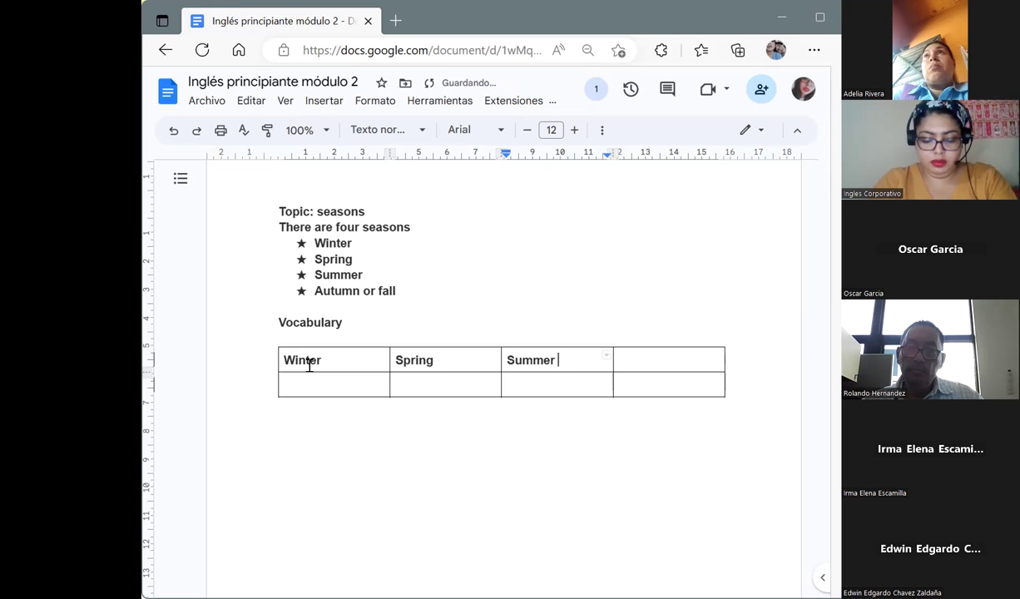
pyautogui.press('Tab')
pyautogui.write('Autu')
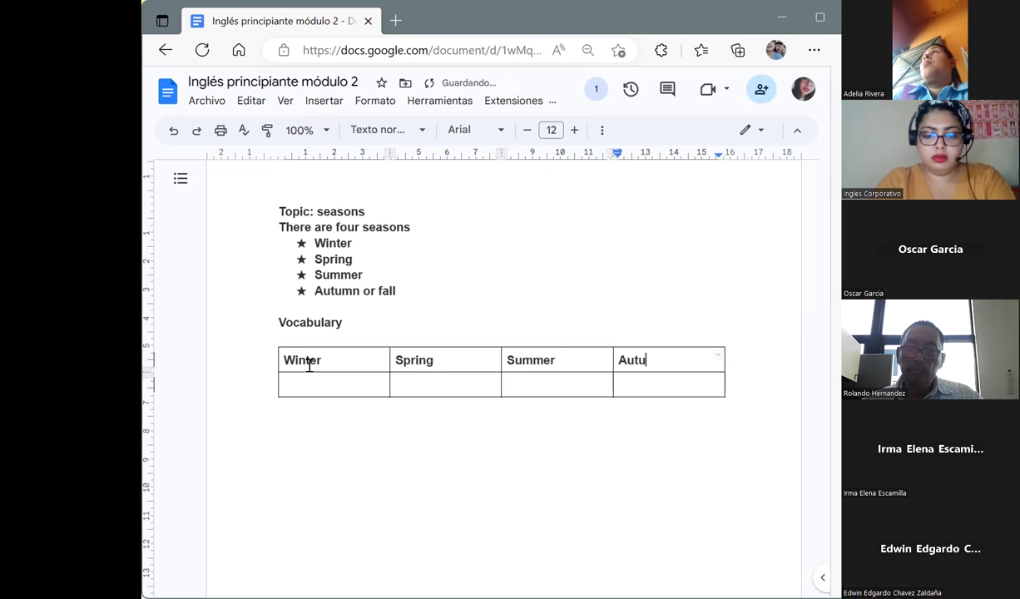
pyautogui.write('mn')
pyautogui.press('Down')
pyautogui.press('Left')
pyautogui.press('Left')
pyautogui.press('Left')
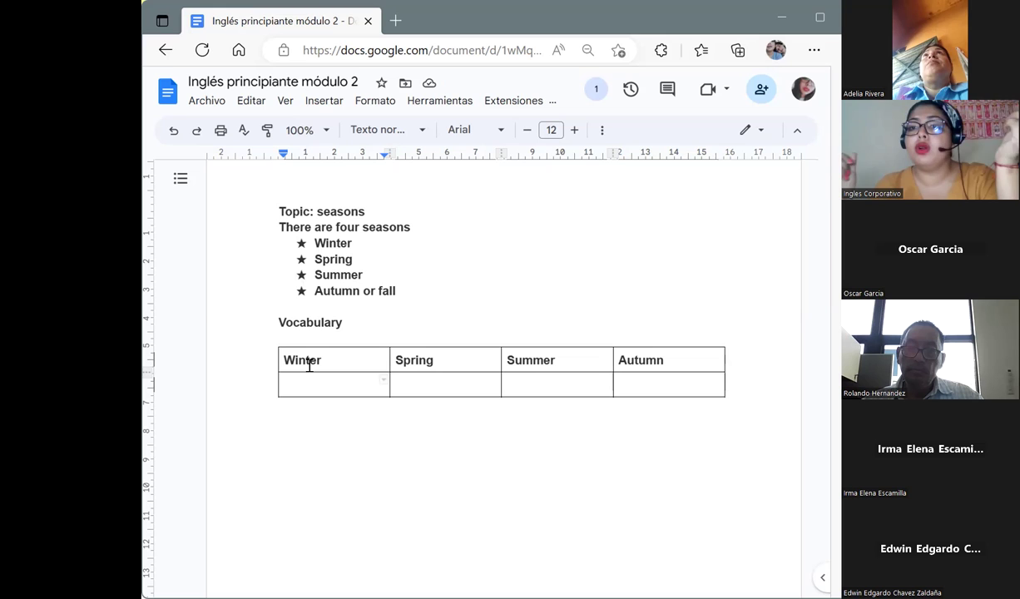
# Step: List Cold days, Snow and Rain on separate lines in the cell below Winter
pyautogui.write('C')
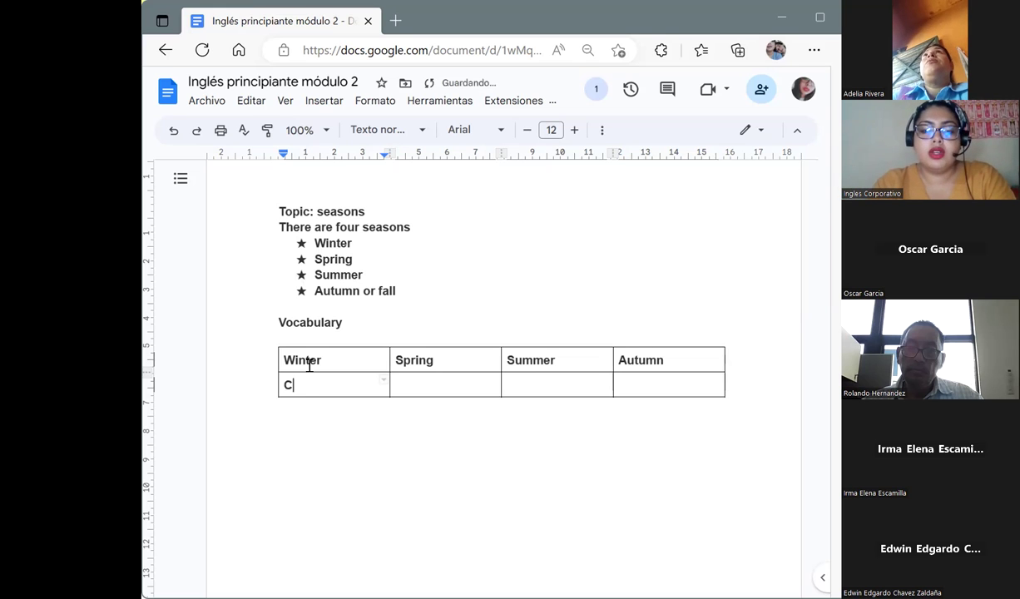
pyautogui.write('old days')
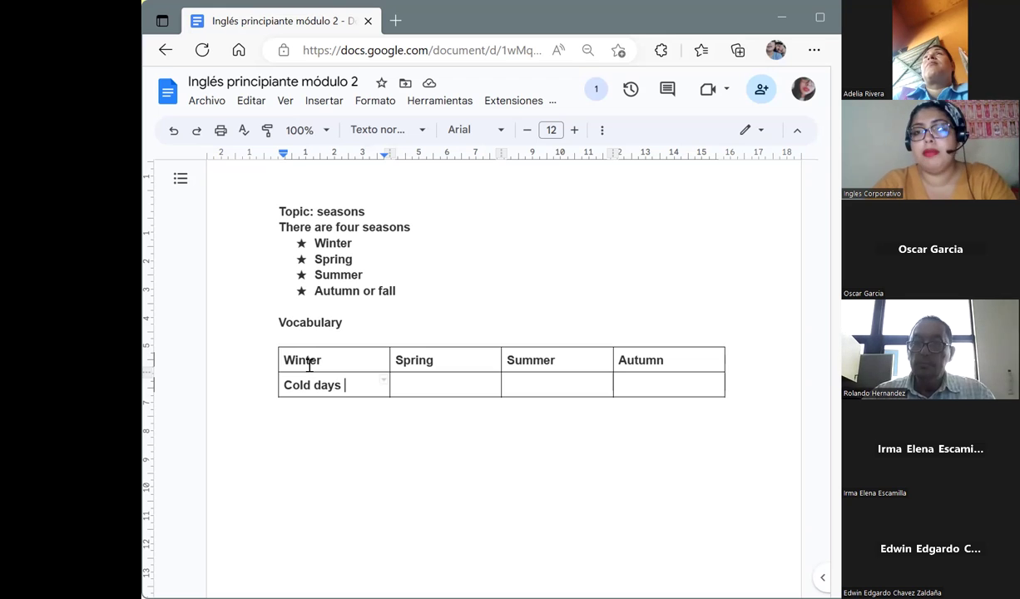
pyautogui.press('Return')
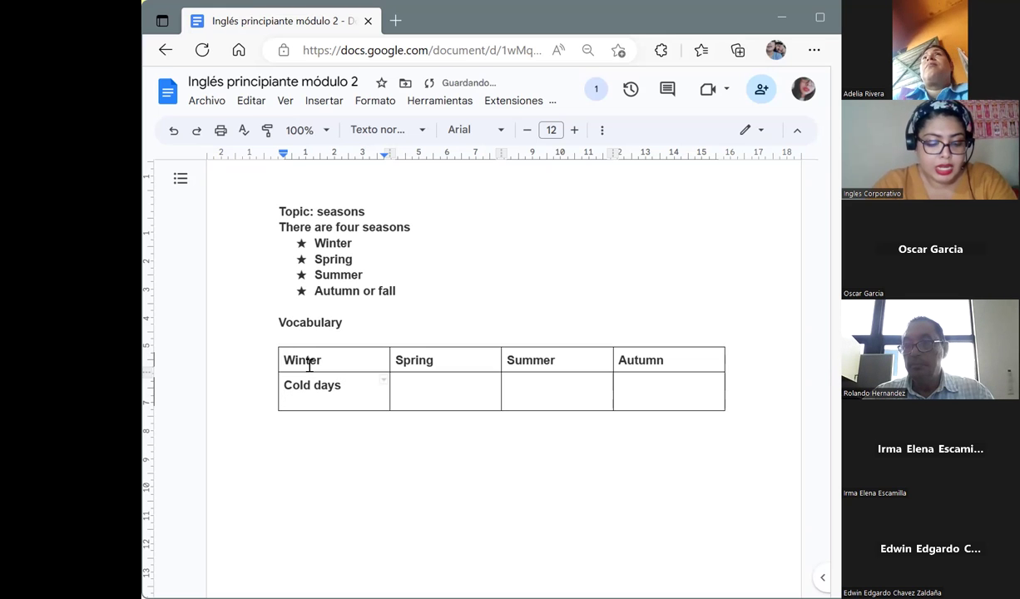
pyautogui.write('Snow')
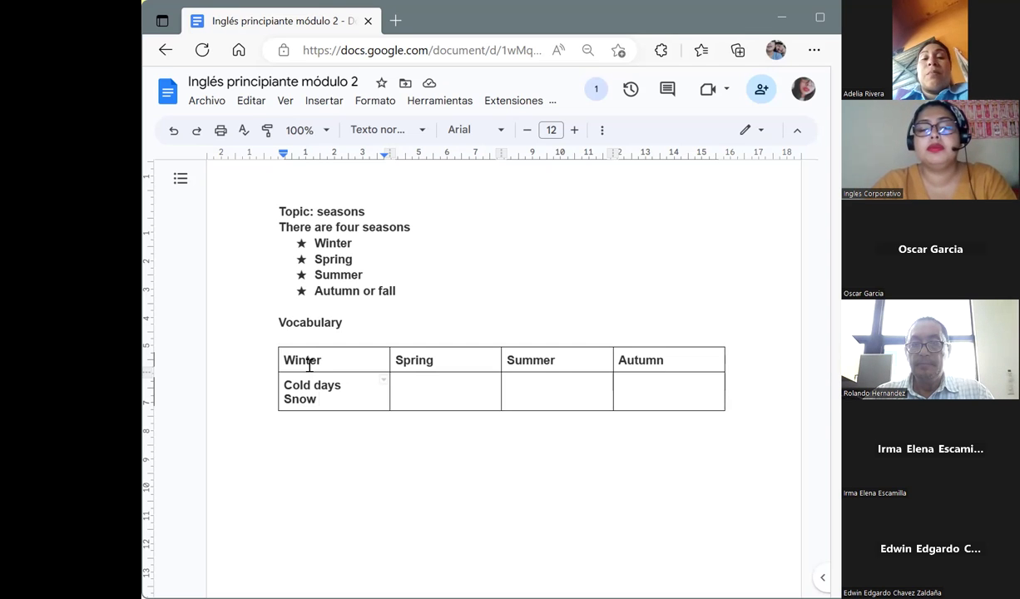
pyautogui.press('Return')
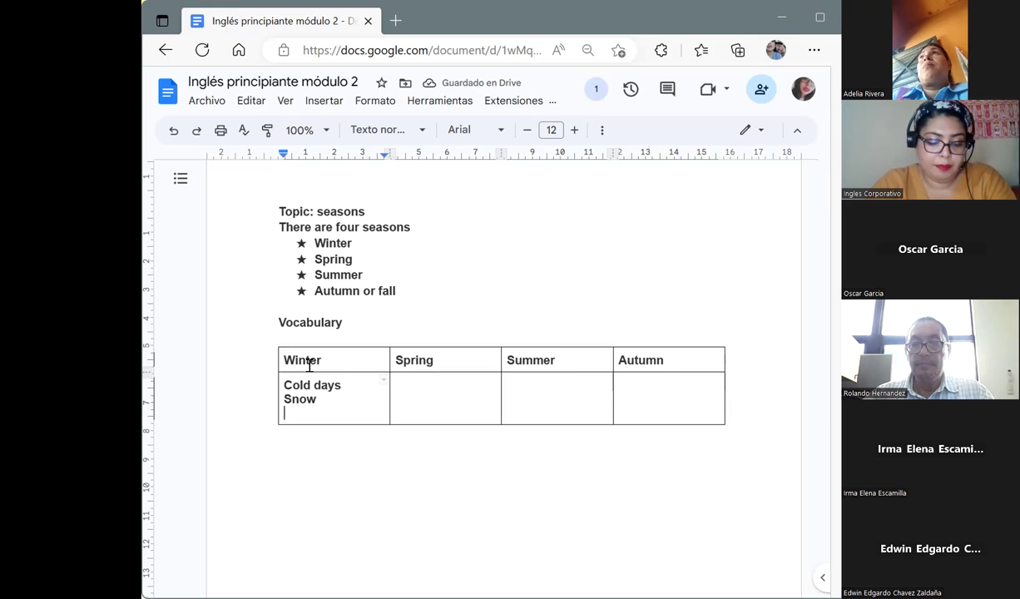
pyautogui.write('r')
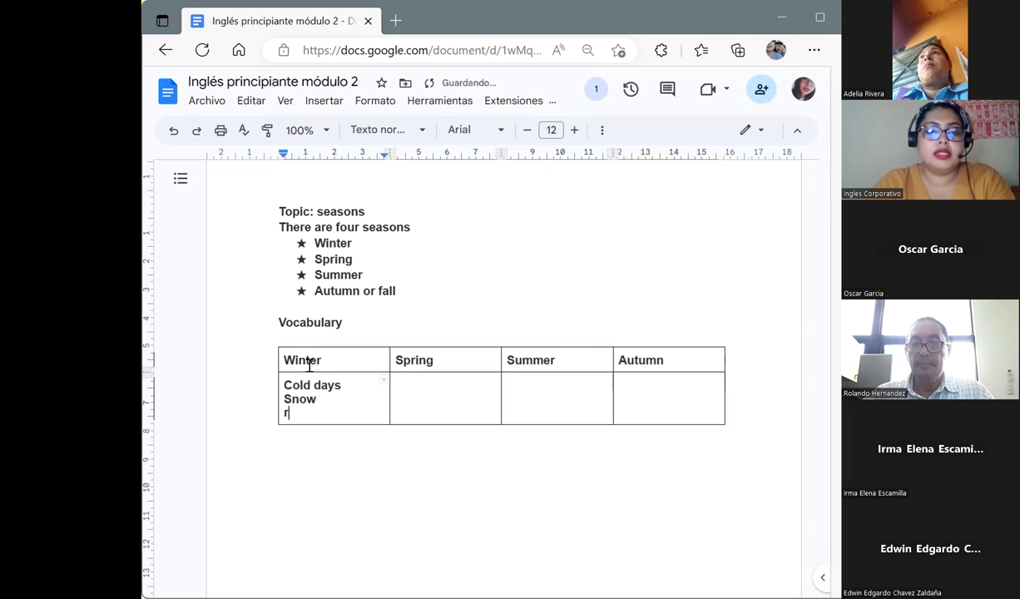
pyautogui.press('BackSpace')
pyautogui.write('Rain')
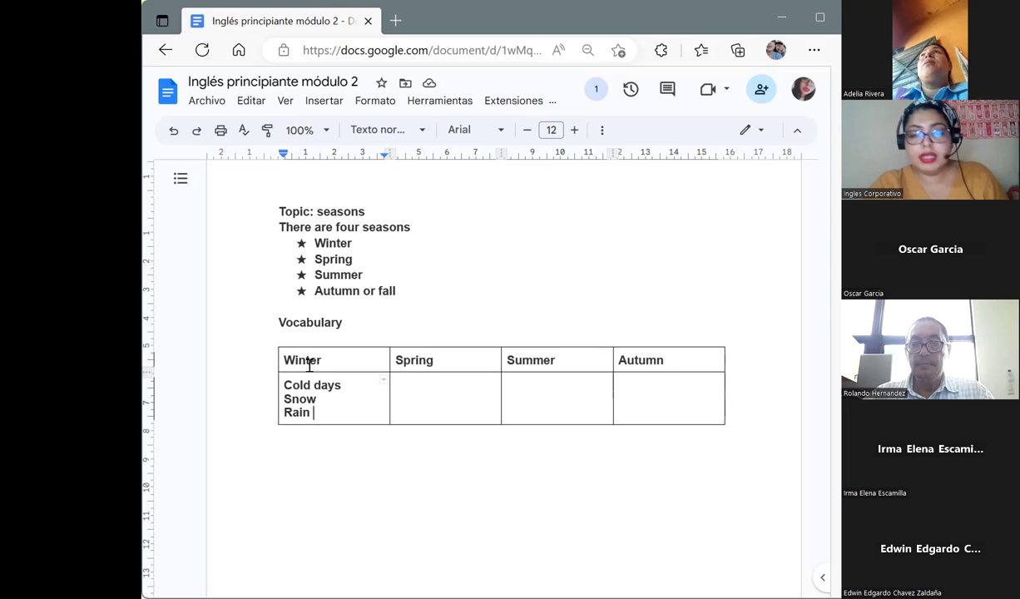
pyautogui.press('Return')
# Step: Add Umbrella, Gloves and Scarf on separate lines under Rain
pyautogui.write('Umbrella')
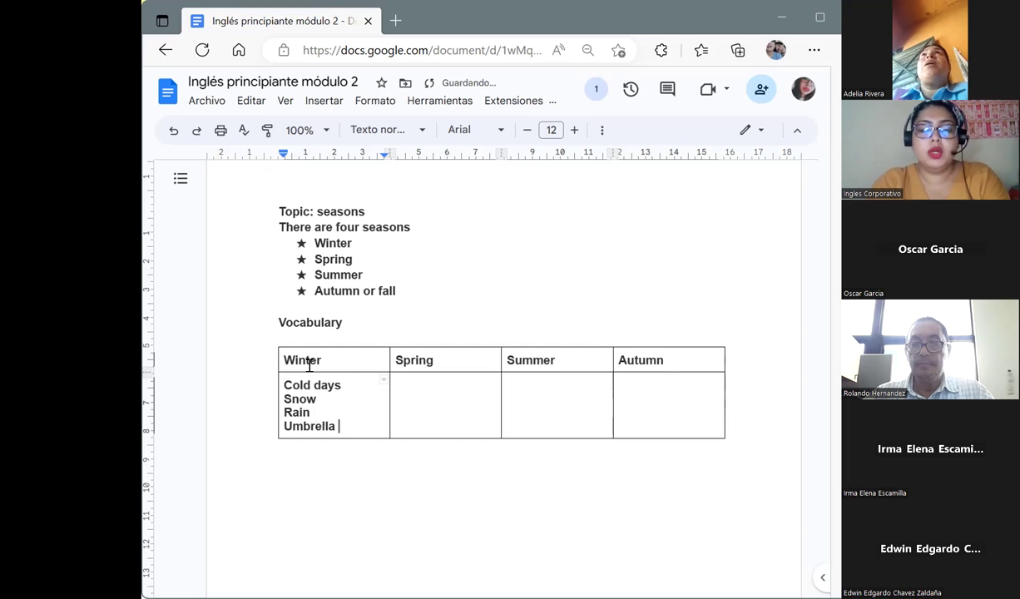
pyautogui.press('Return')
pyautogui.write('Gloves')
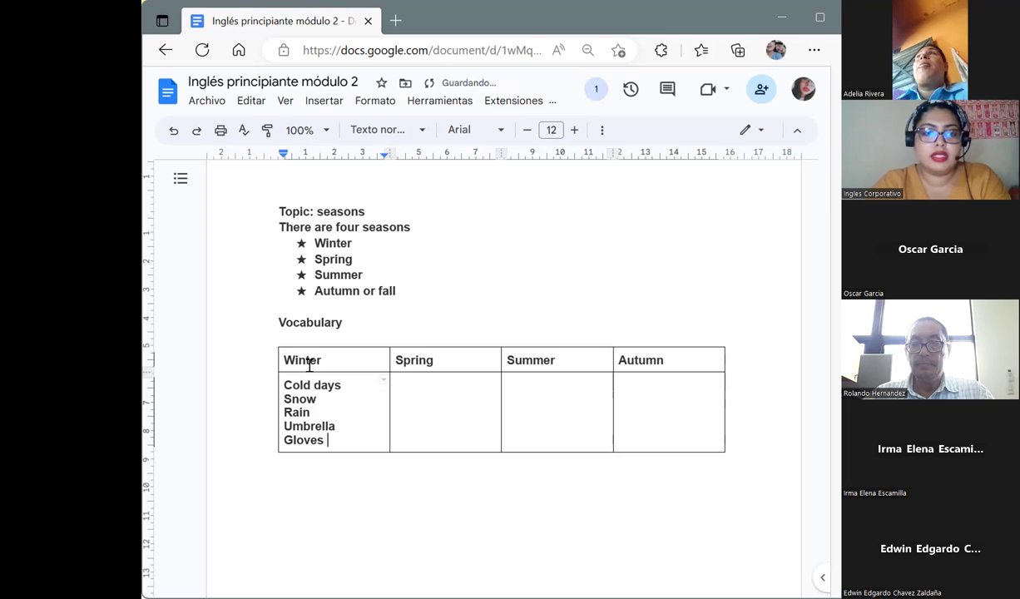
pyautogui.press('Return')
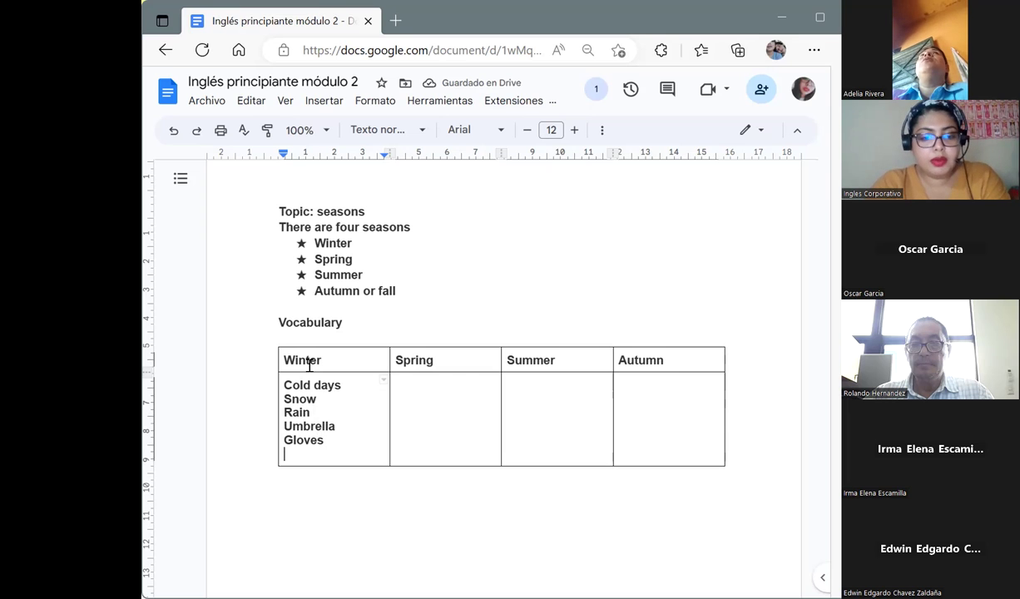
pyautogui.write('Scarf')
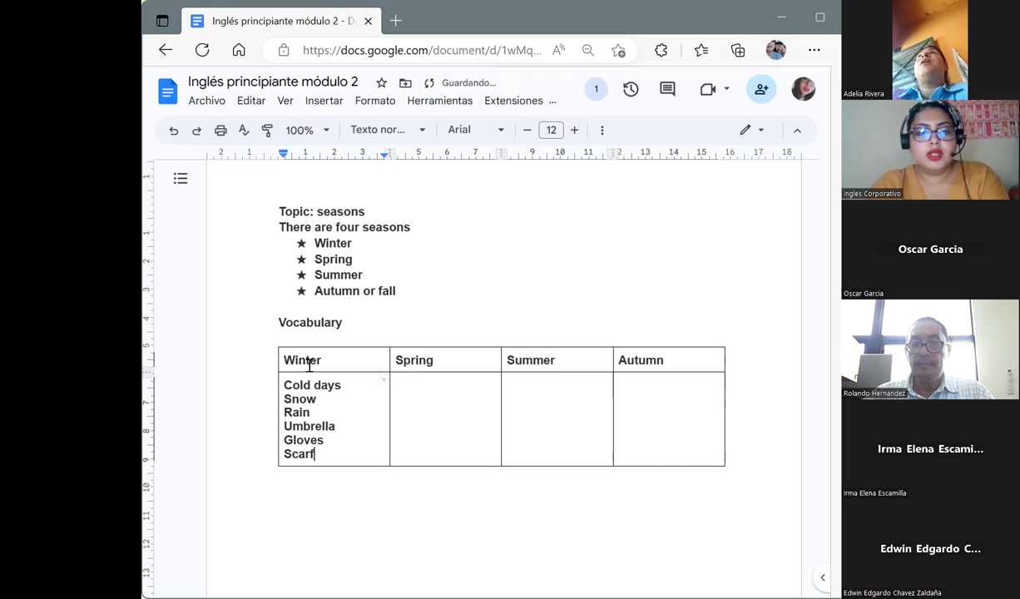
pyautogui.press('Return')
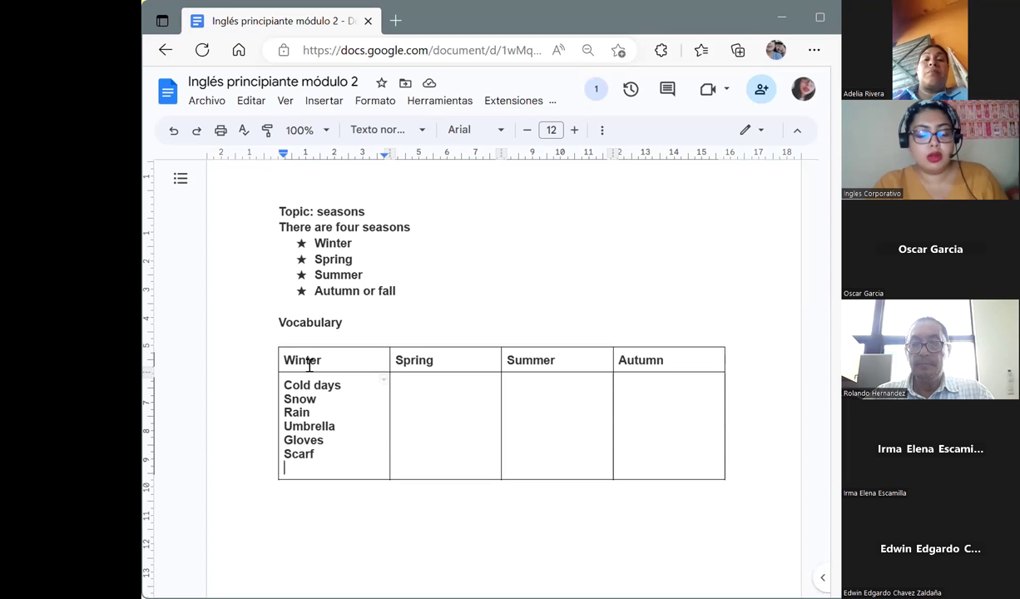
# Step: Add Skiing, Hot drinks, Coffee and Sweater to the Winter cell, one per line
pyautogui.write('Skiing')
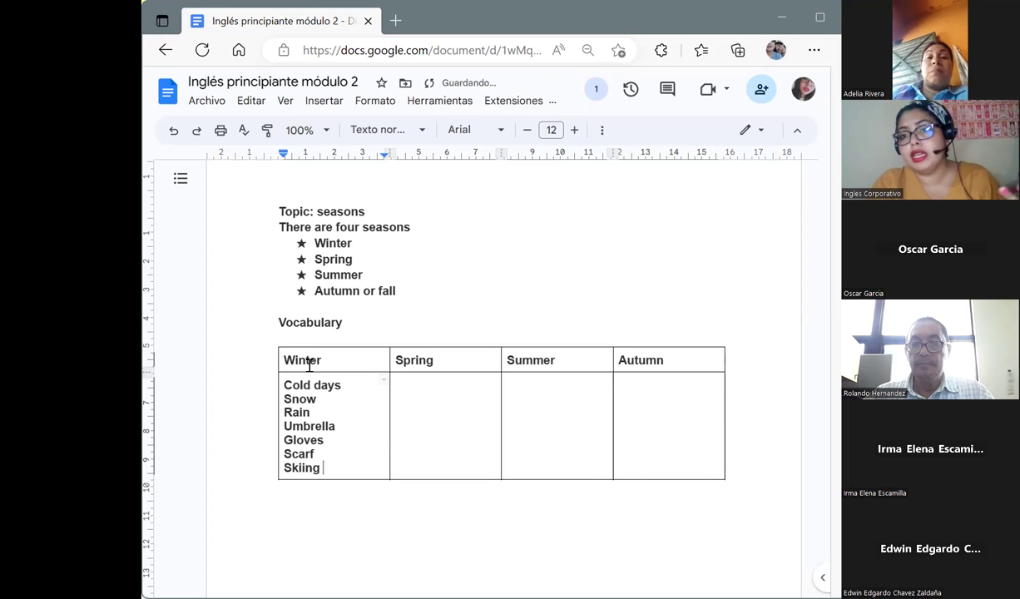
pyautogui.press('Return')
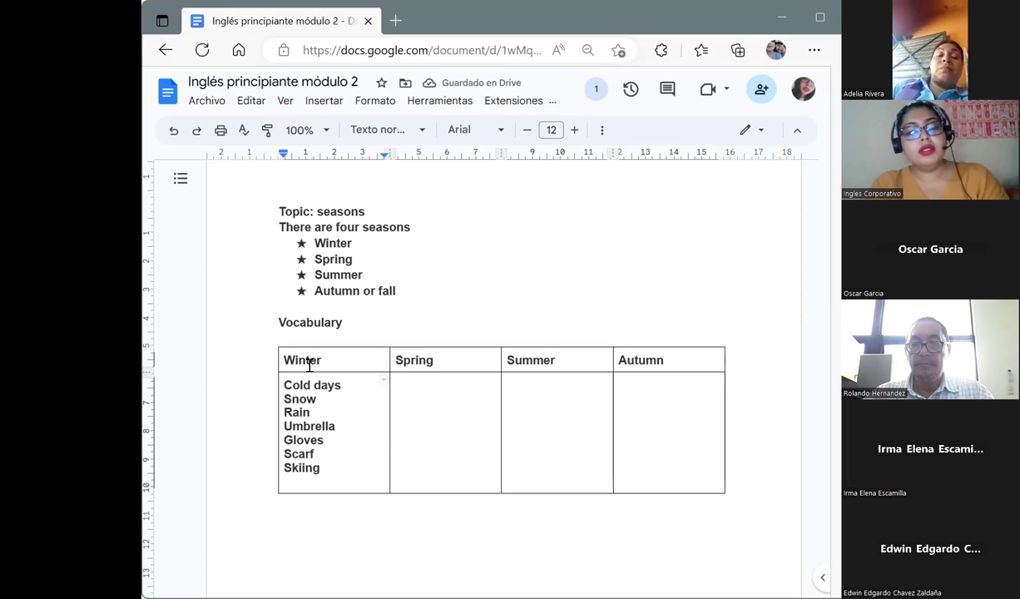
pyautogui.write('Hot drinks')
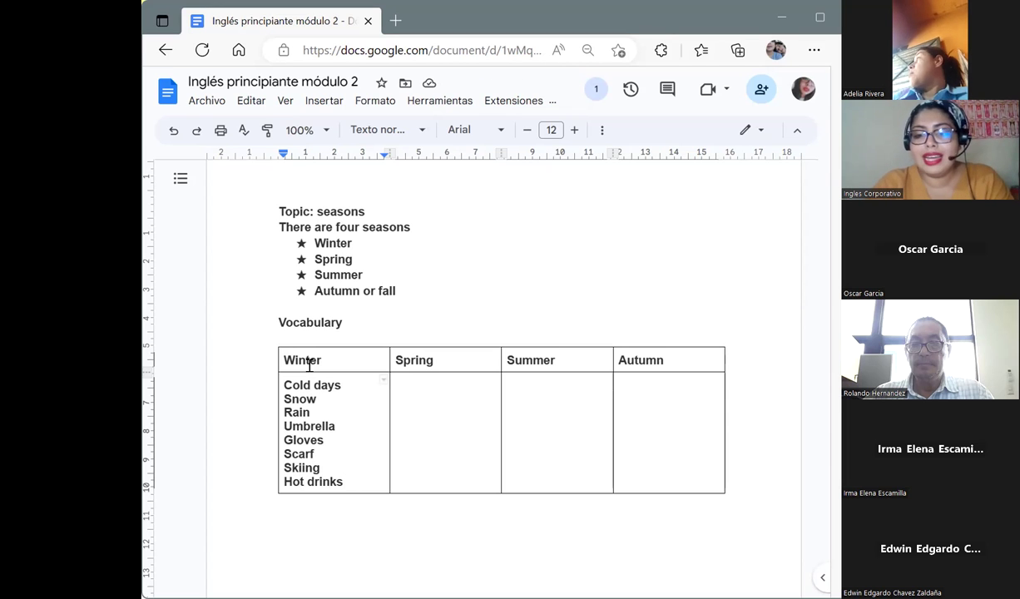
pyautogui.press('Return')
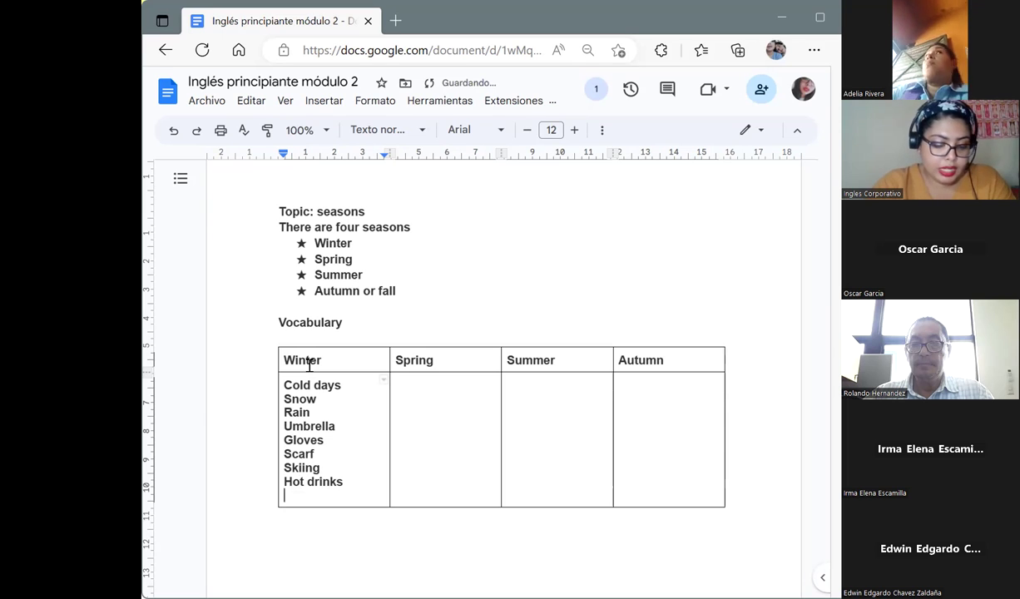
pyautogui.write('Coffee')
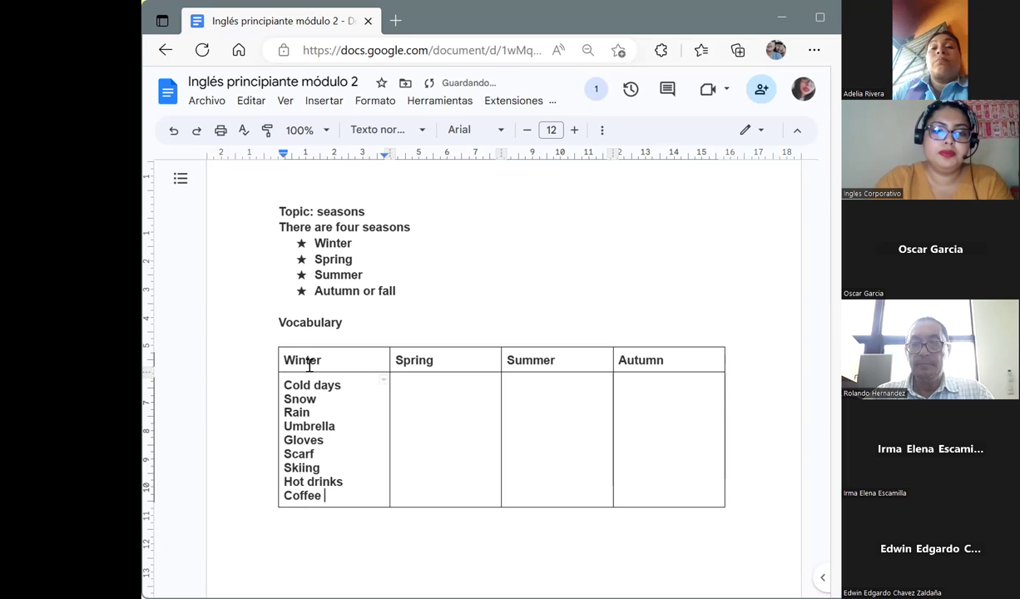
pyautogui.press('Return')
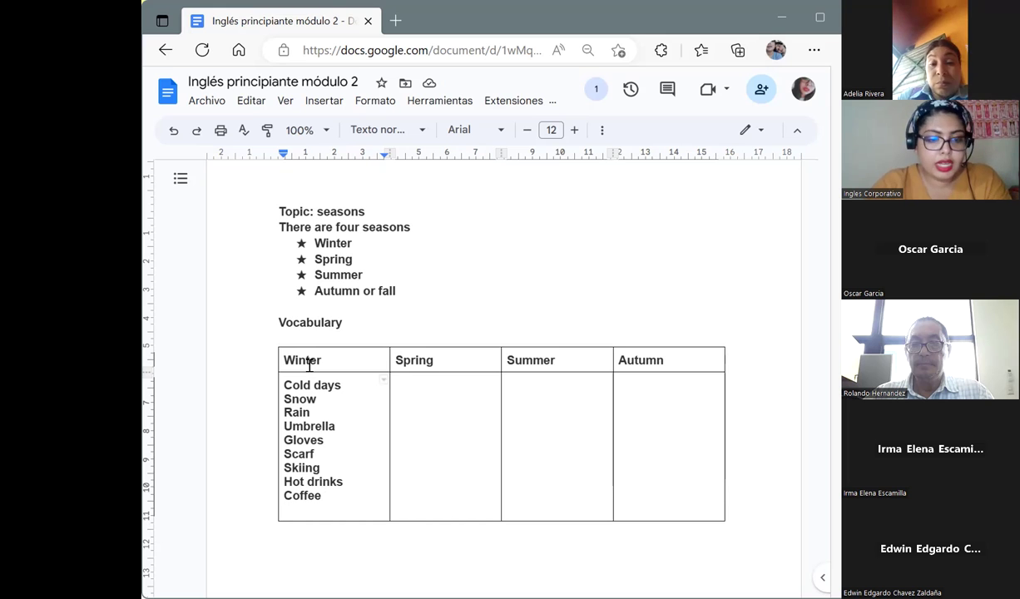
pyautogui.write('Swet')
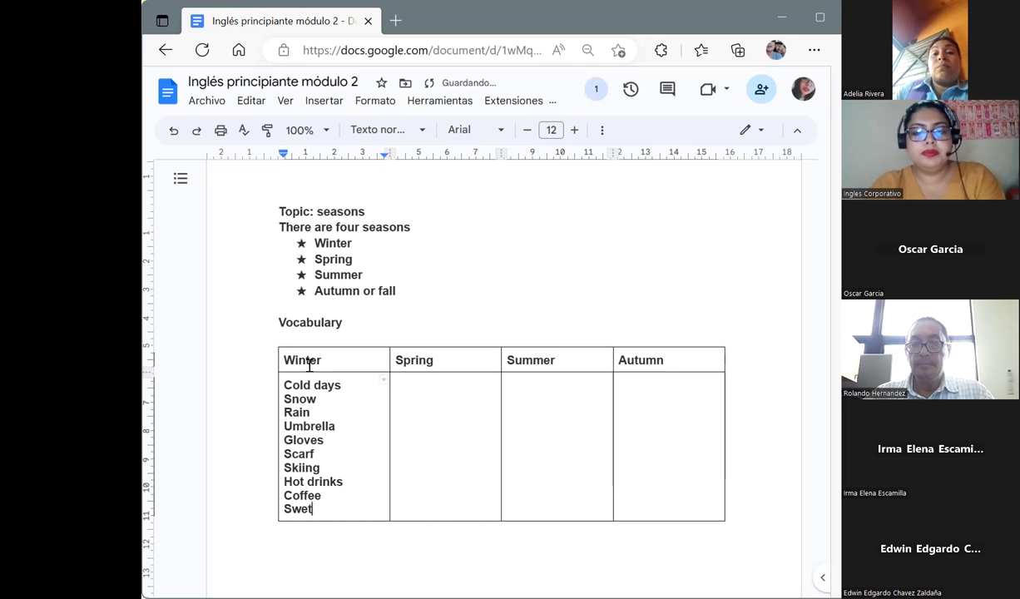
pyautogui.press('BackSpace')
pyautogui.write('ater')
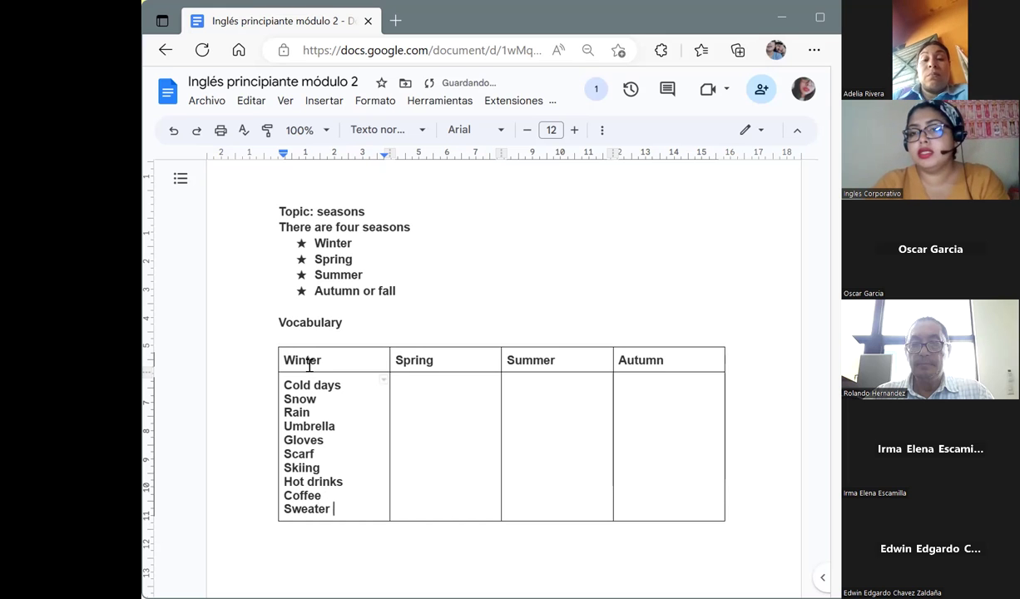
pyautogui.press('Return')
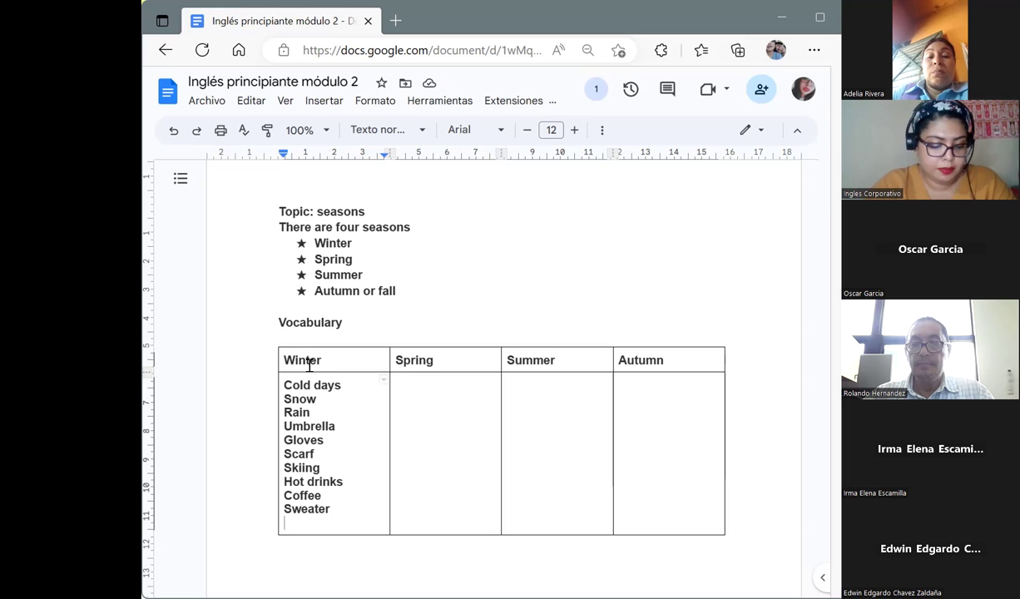
# Step: Continue the Winter list with Coat, Tea, Penguin and Bear
pyautogui.write('Coat')
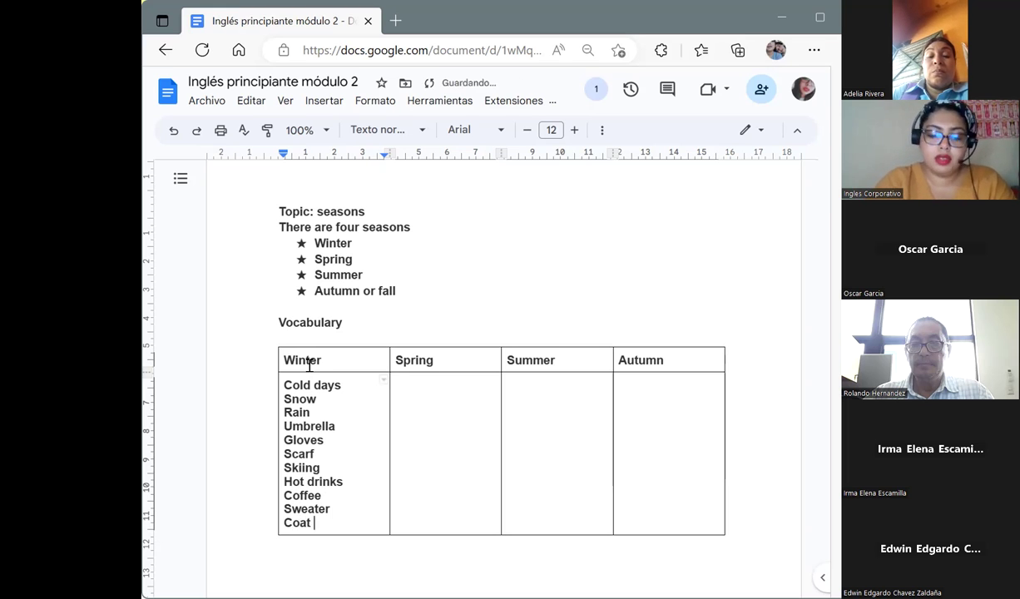
pyautogui.press('Return')
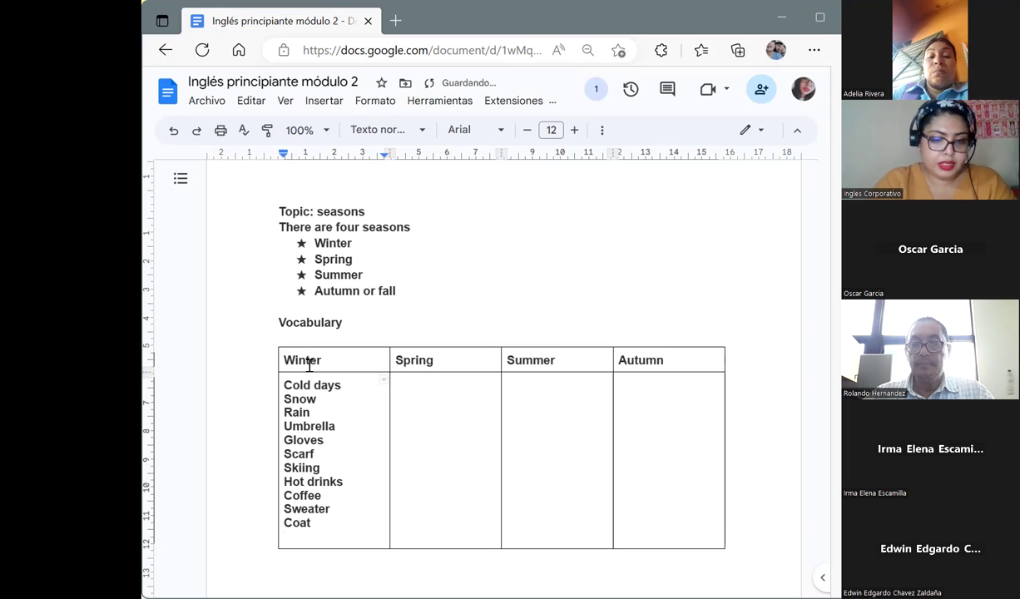
pyautogui.write('Tea')
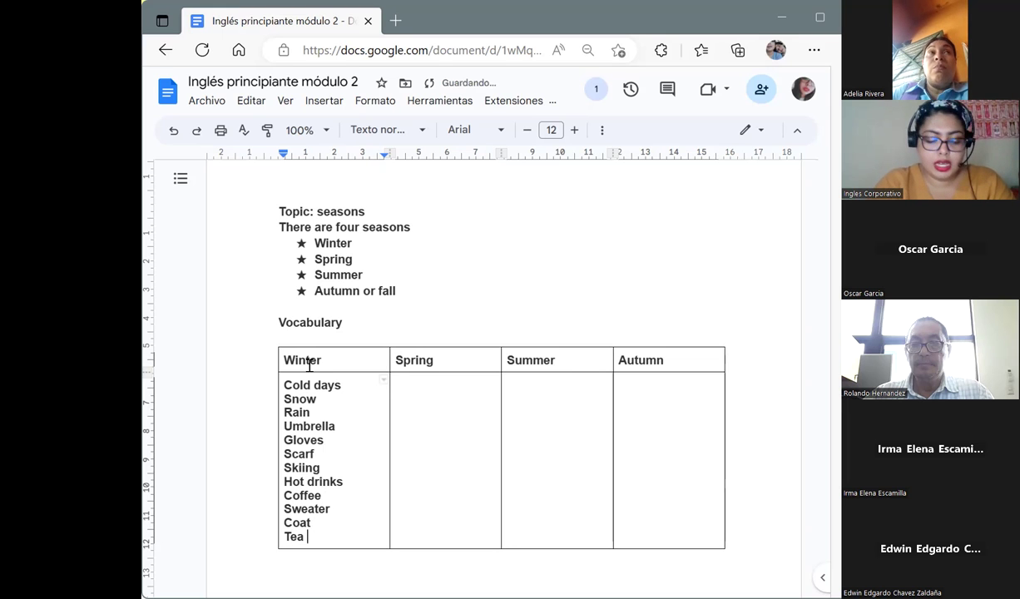
pyautogui.press('Return')
pyautogui.write('Penguin')
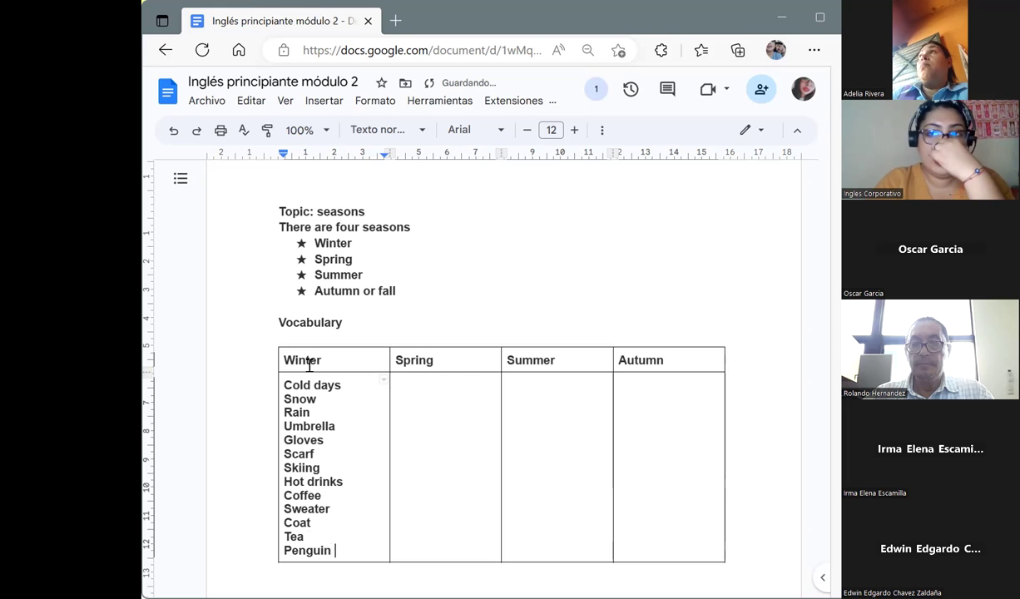
pyautogui.press('Return')
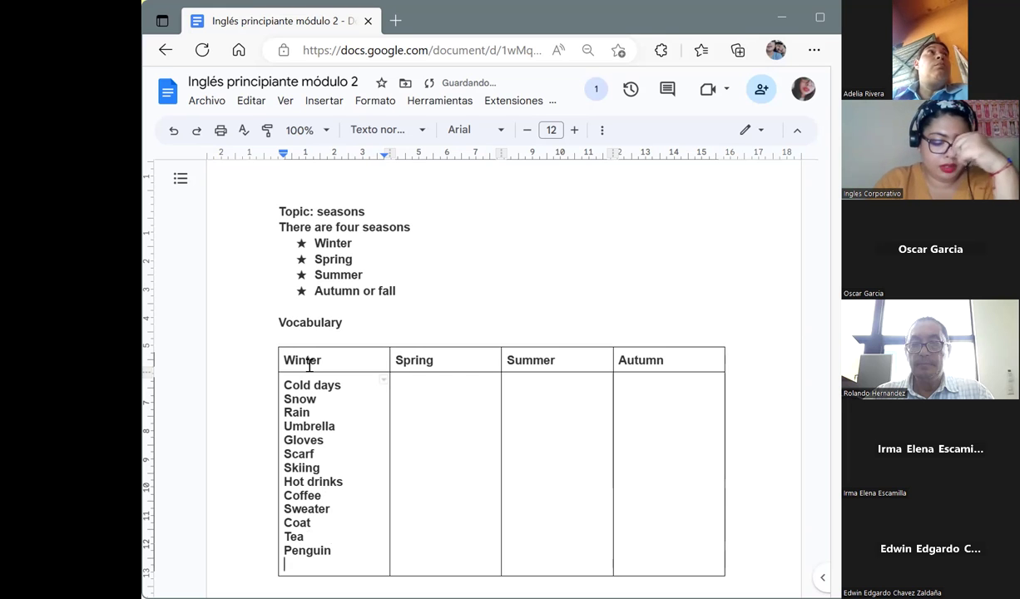
pyautogui.write('Bear')
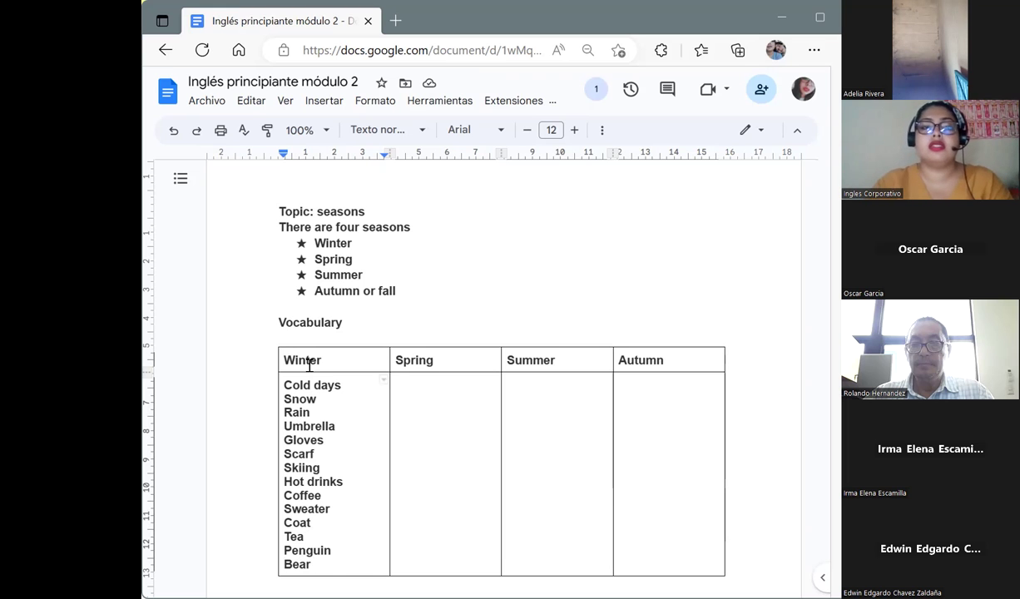
# Step: In the Spring cell, list Warm days, Flowers, Butterflies and Nests, one per line
pyautogui.click(422, 393)
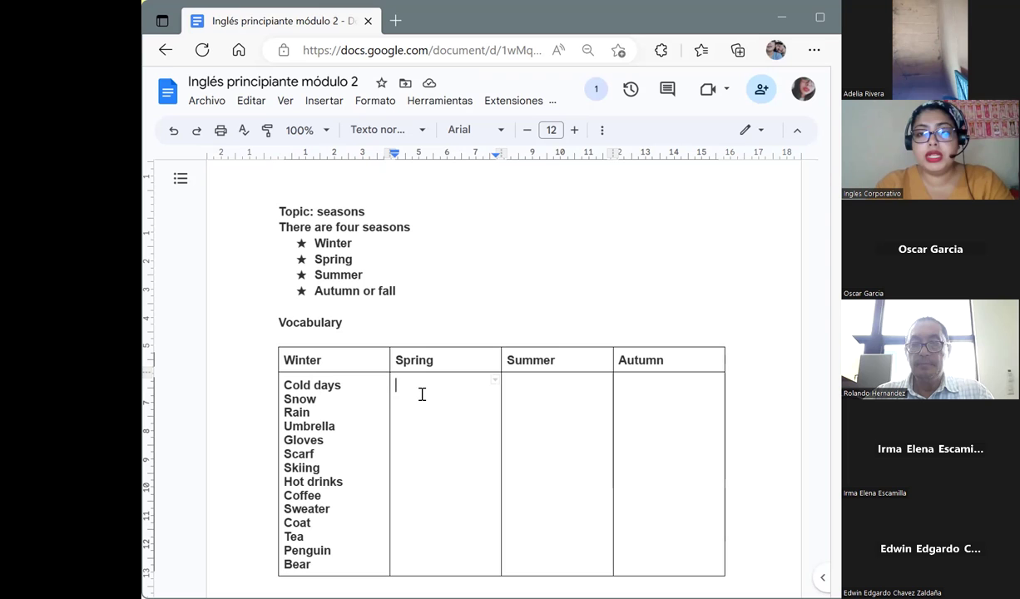
pyautogui.write('War')
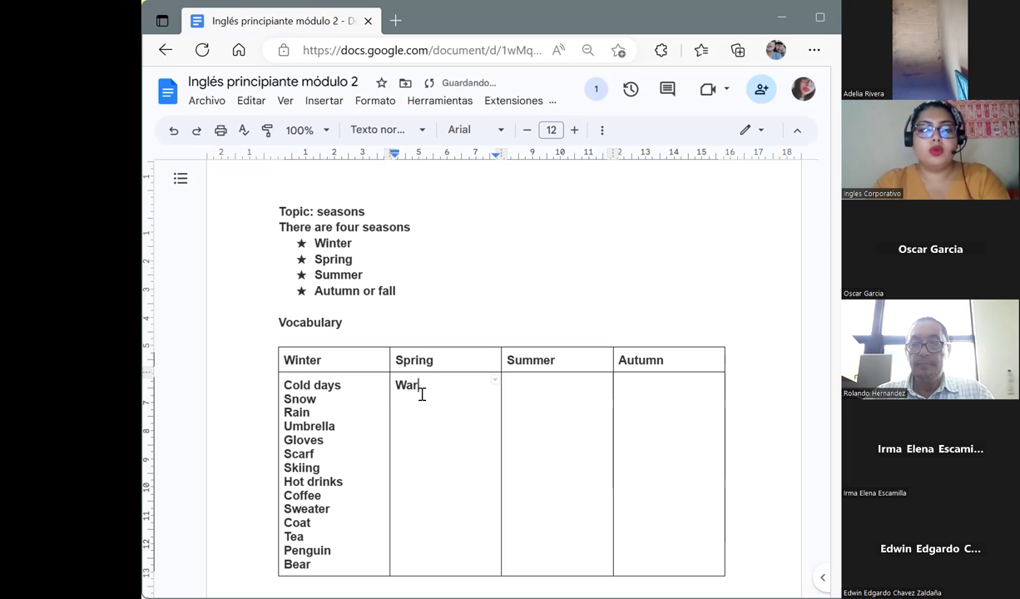
pyautogui.write('m days')
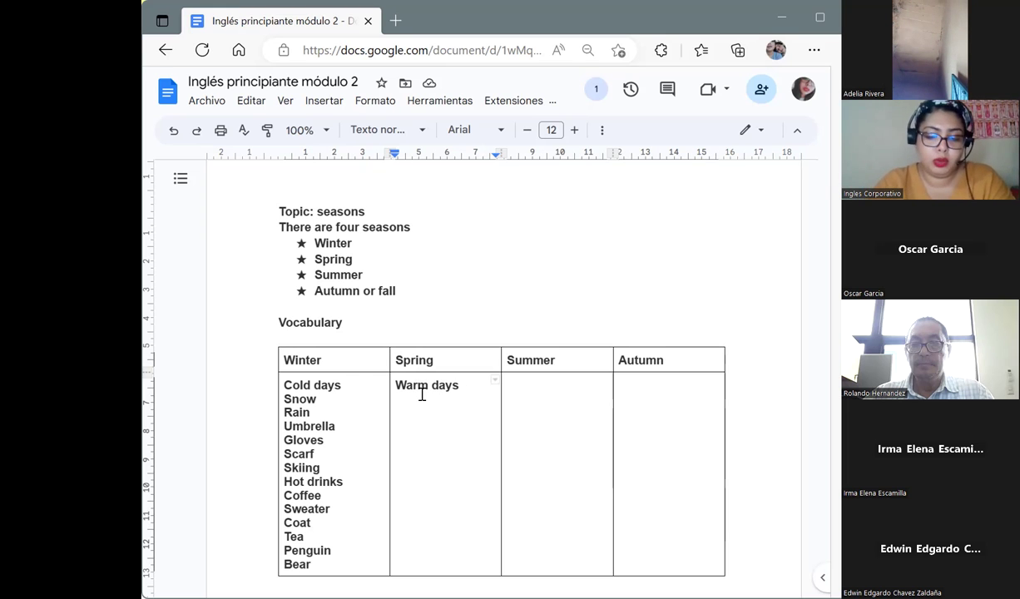
pyautogui.press('Return')
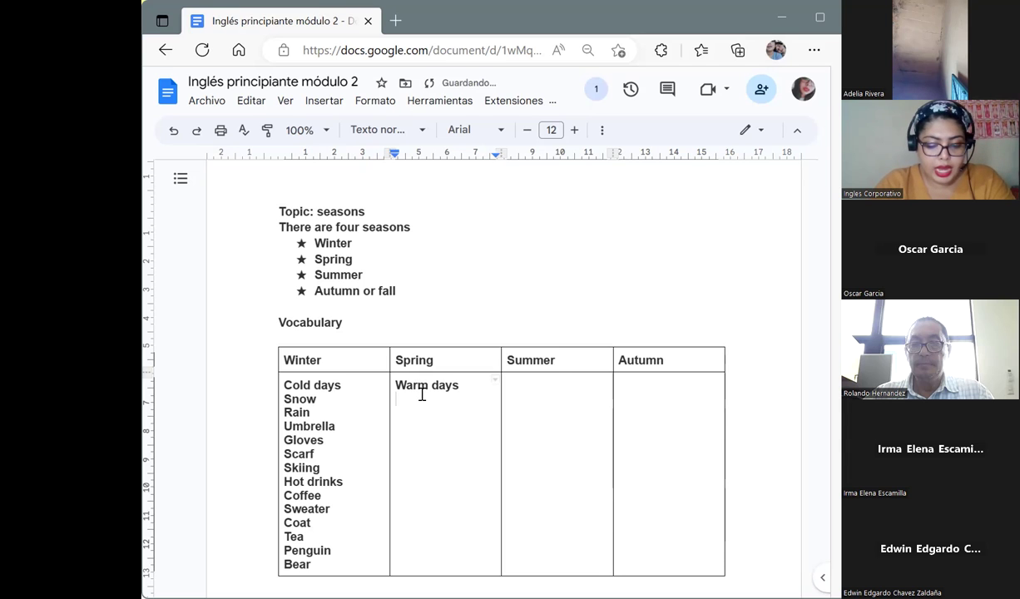
pyautogui.write('Flowers')
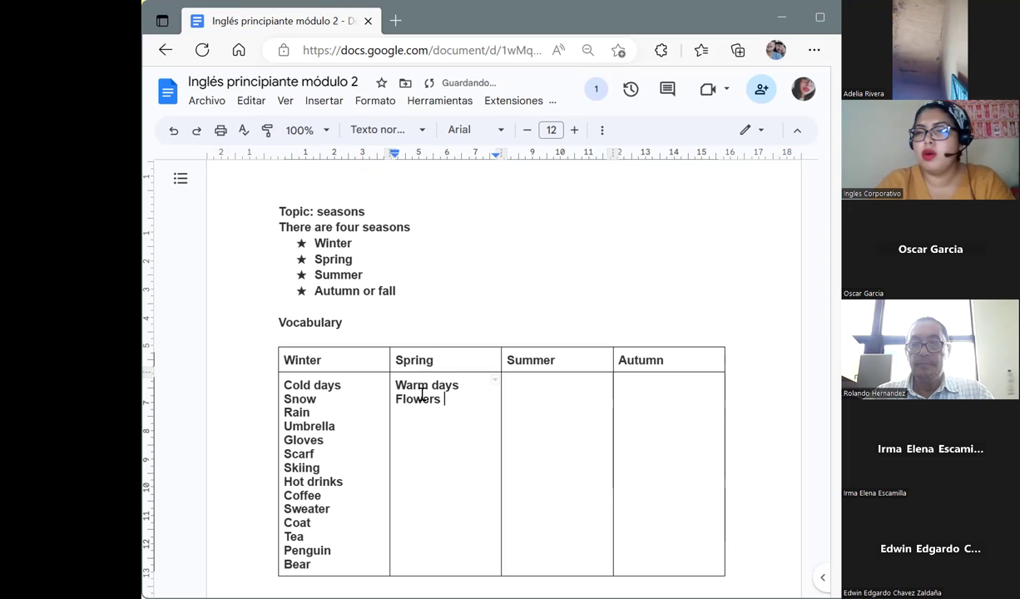
pyautogui.press('Return')
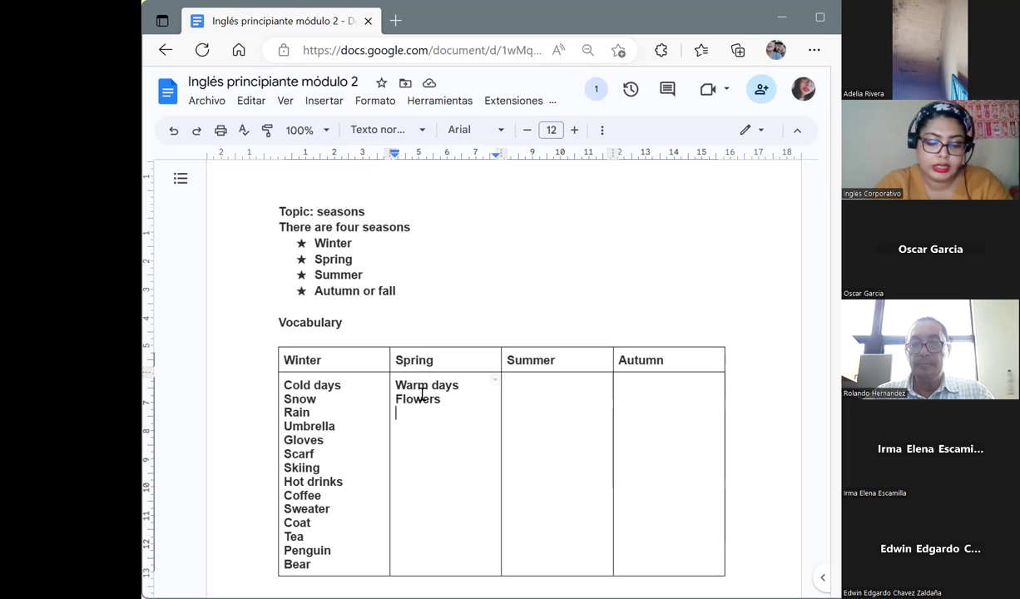
pyautogui.write('Butt')
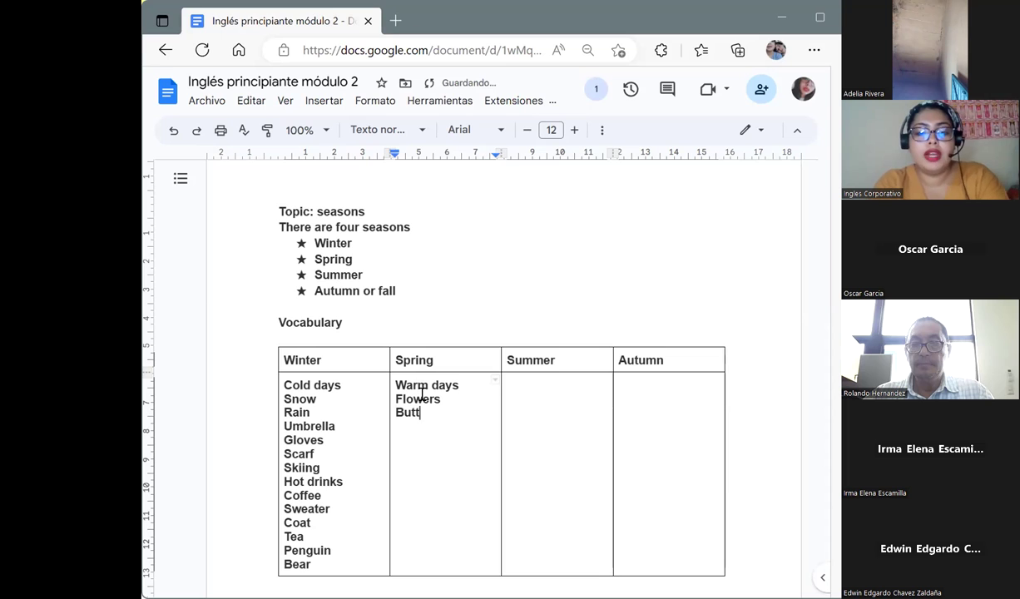
pyautogui.write('erflies')
pyautogui.press('Return')
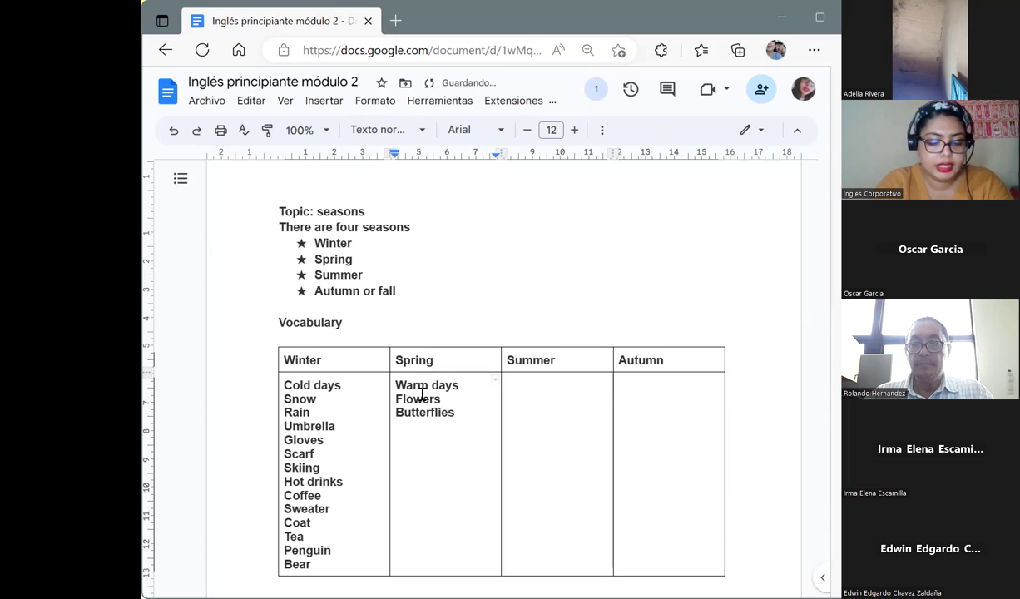
pyautogui.write('Nests')
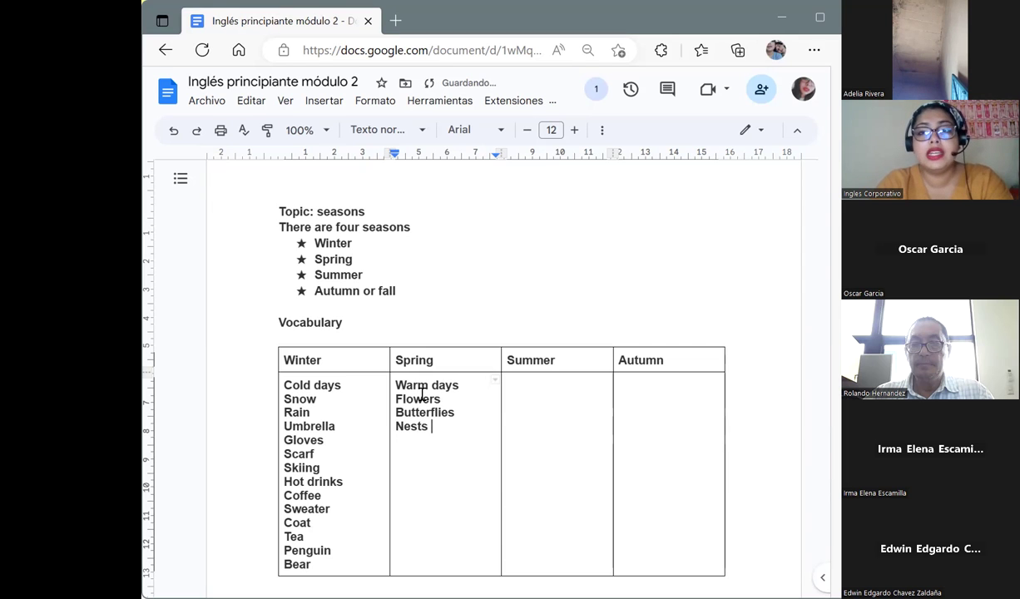
pyautogui.press('Return')
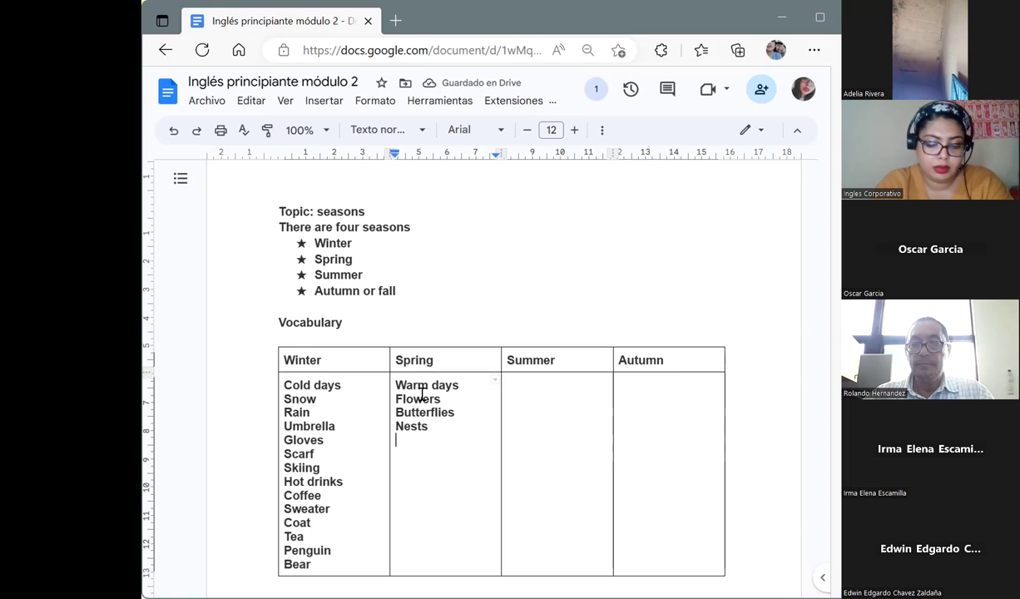
# Step: Add rainbows, gardening, allergies and baby animals to the Spring list
pyautogui.write('rai')
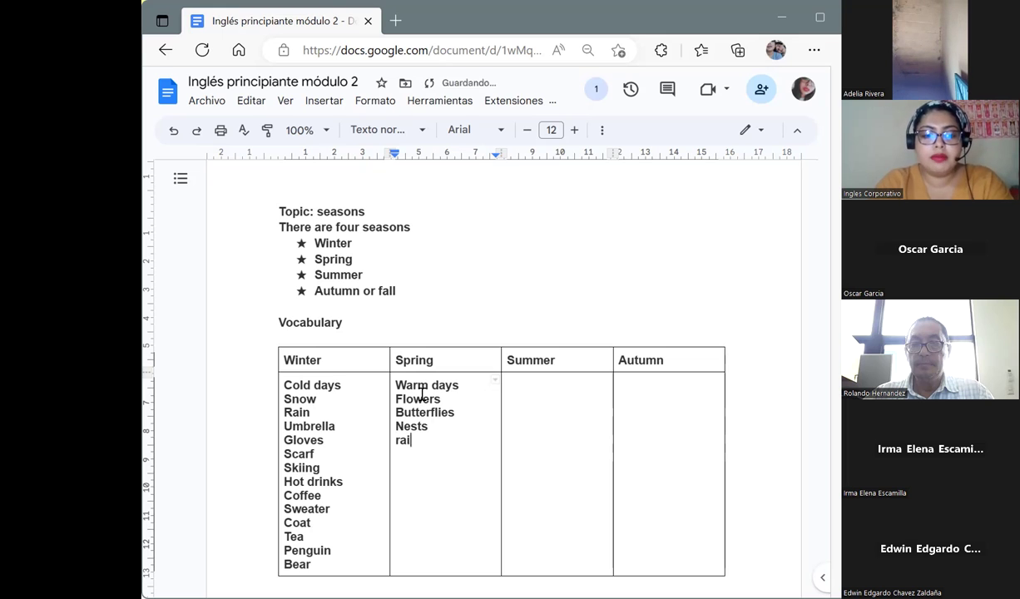
pyautogui.write('nbows')
pyautogui.press('Return')
pyautogui.write('g')
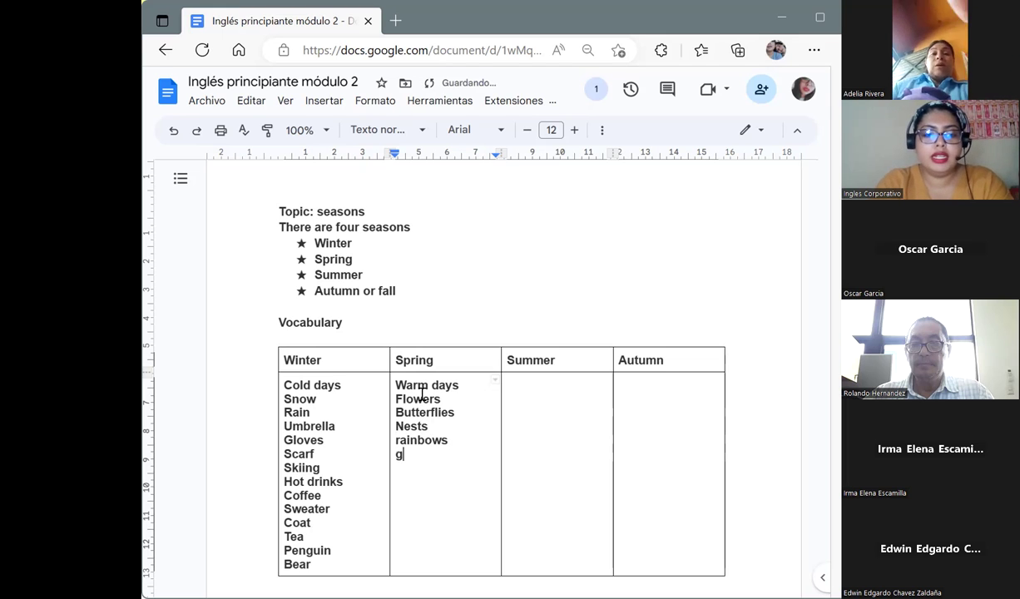
pyautogui.write('ardening')
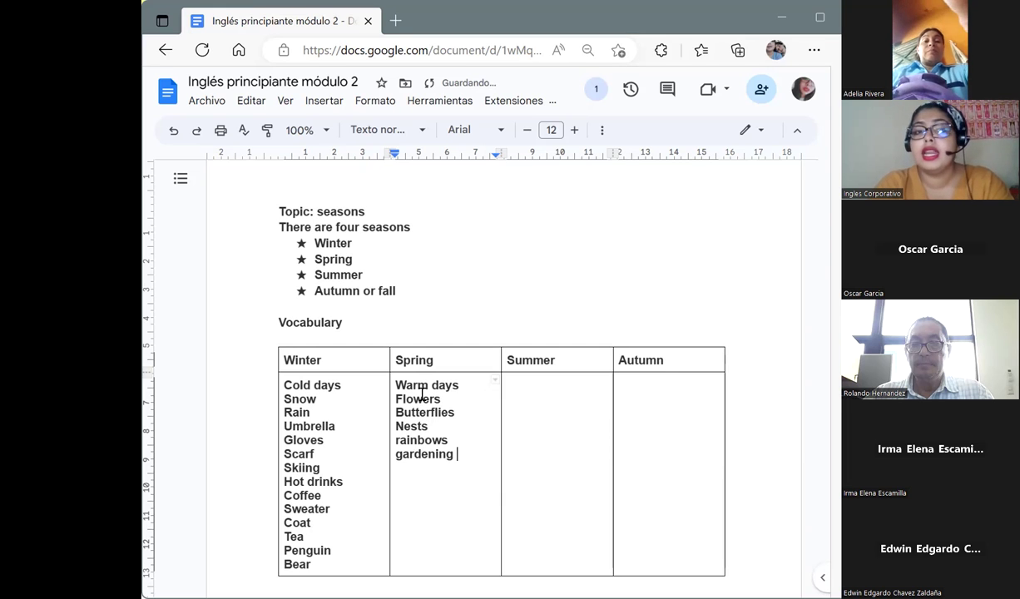
pyautogui.press('Return')
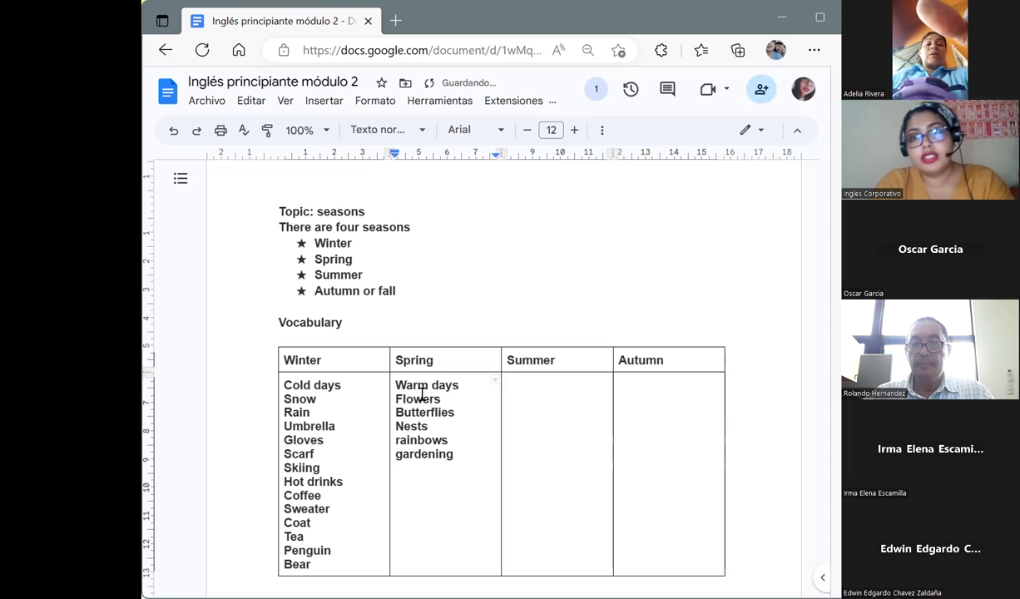
pyautogui.write('allergies')
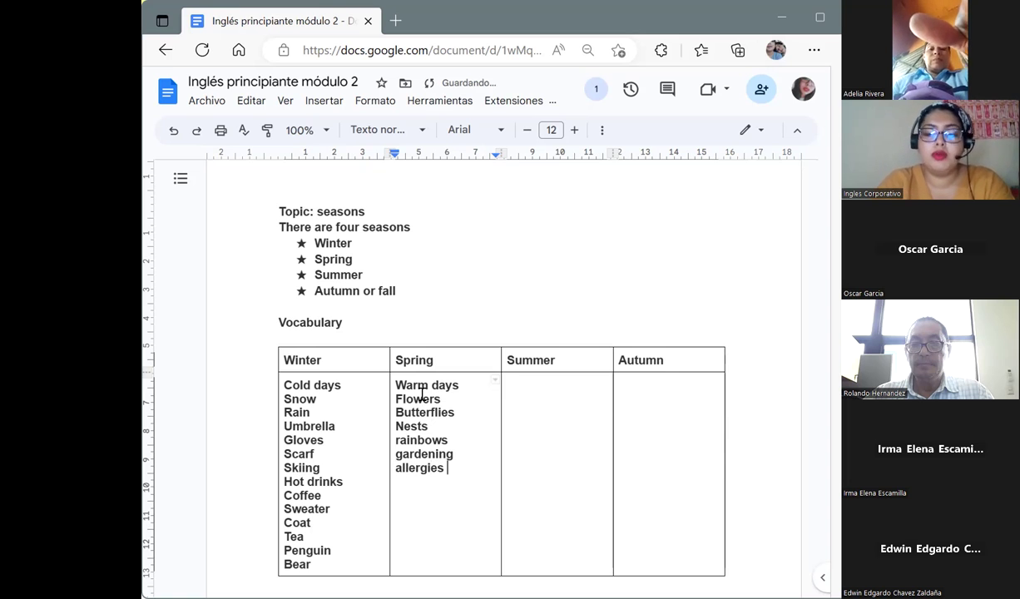
pyautogui.press('Return')
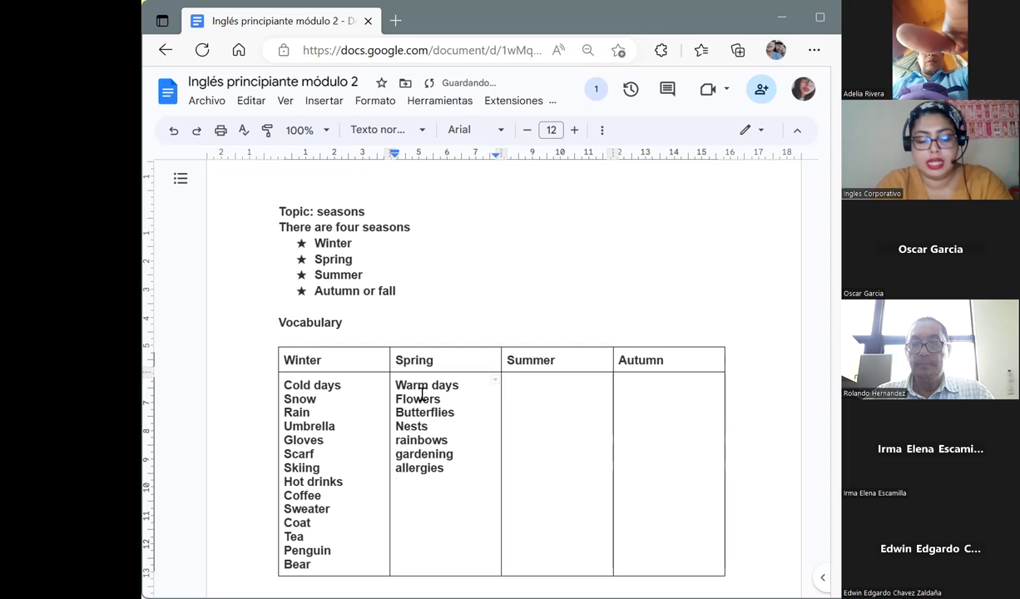
pyautogui.write('baby animals')
pyautogui.press('Return')
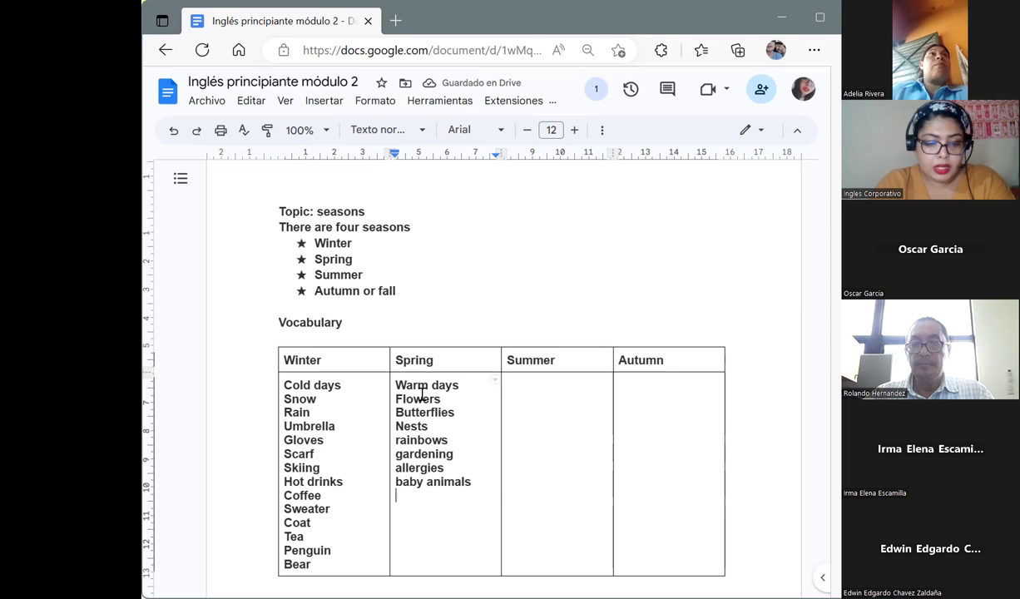
# Step: Add Colors, Bakery, Handmade, Flower crowns and Bees to the Spring list
pyautogui.write('Colors')
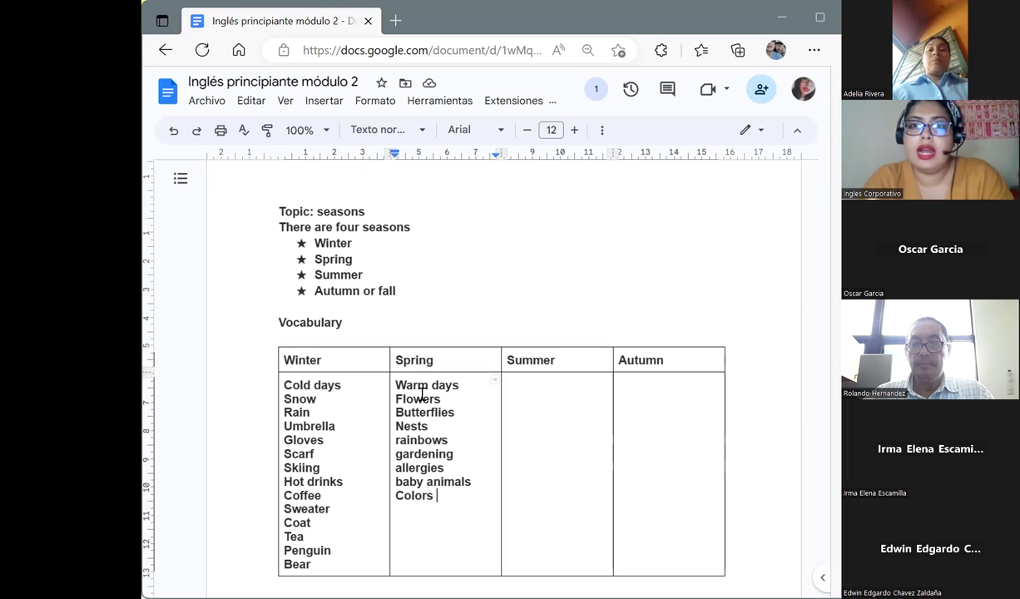
pyautogui.press('Return')
pyautogui.write('Bakery')
pyautogui.press('Return')
pyautogui.write('Handmade')
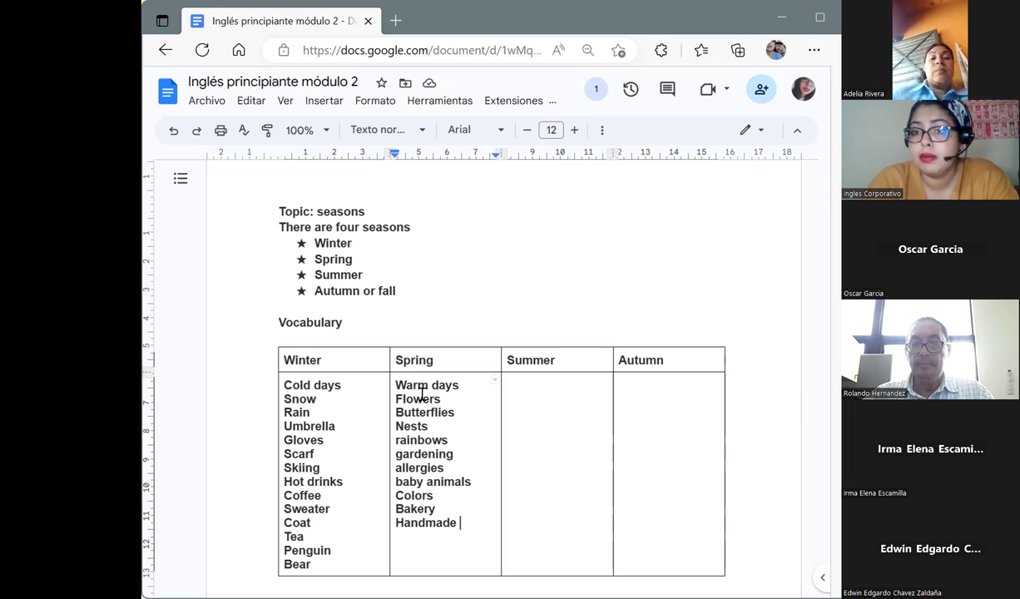
pyautogui.press('Return')
pyautogui.write('Flo')
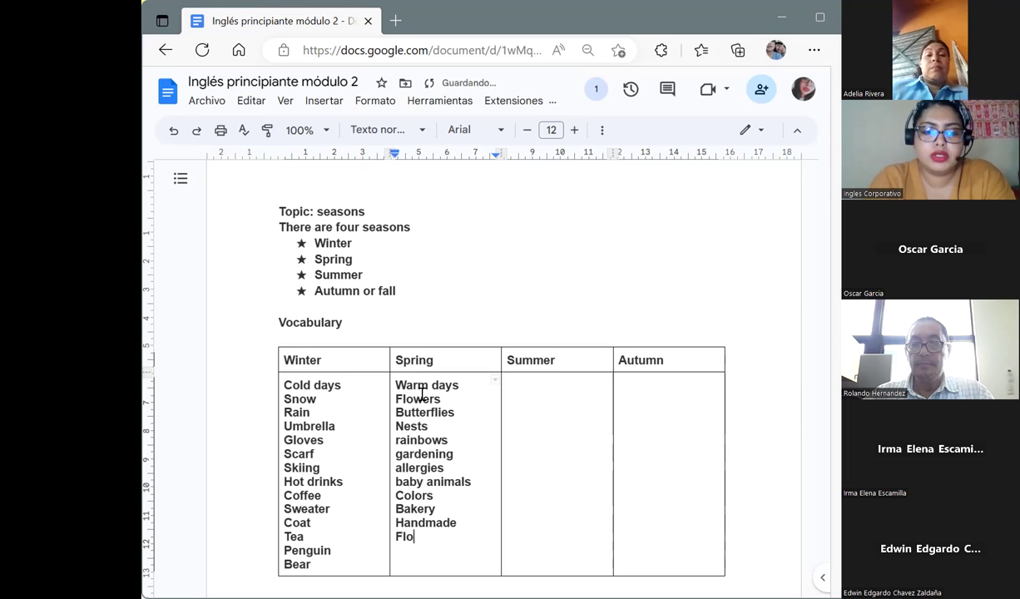
pyautogui.write('we')
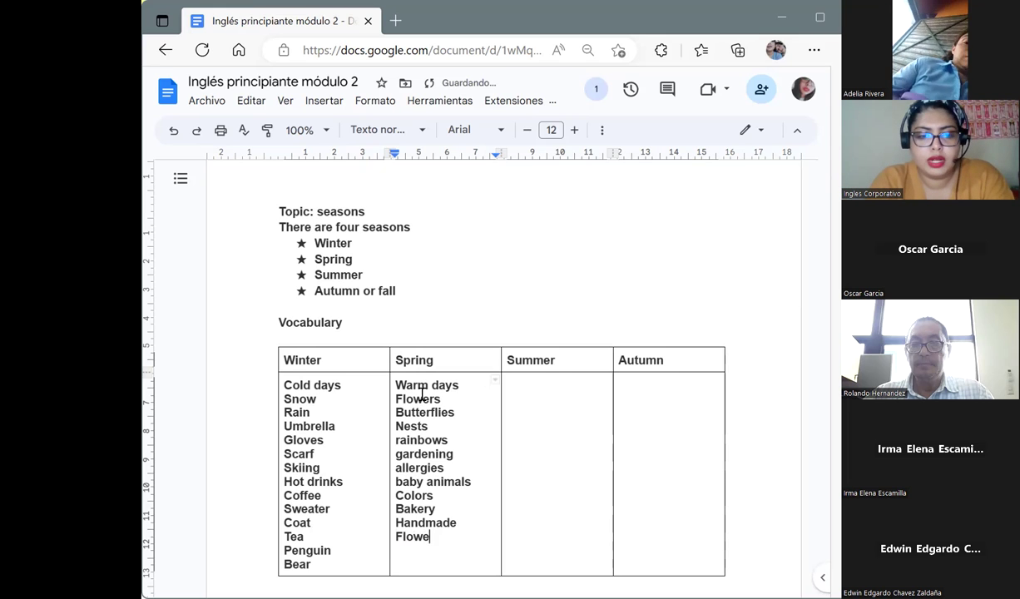
pyautogui.write('r c')
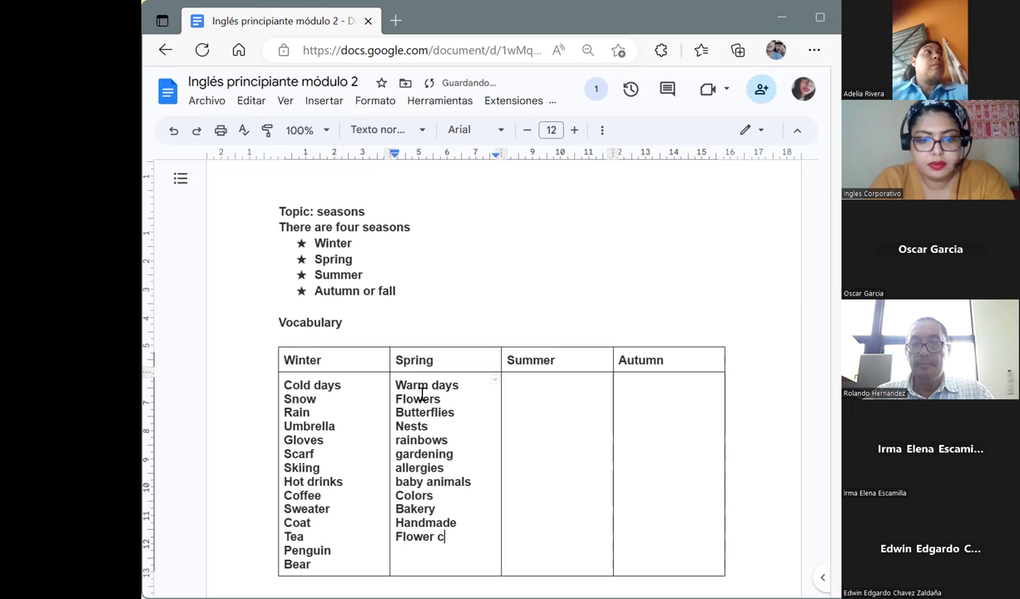
pyautogui.write('rowns')
pyautogui.press('Return')
pyautogui.write('Bees')
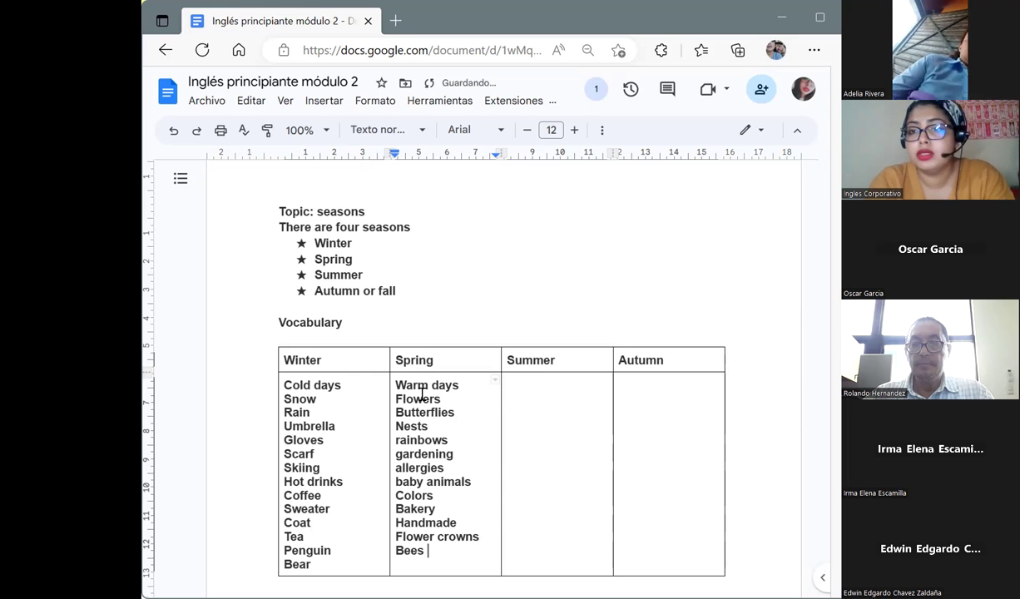
pyautogui.press('Return')
# Step: Type 'Lemon' on the line below Bees in the Spring cell
pyautogui.write('Lemon')
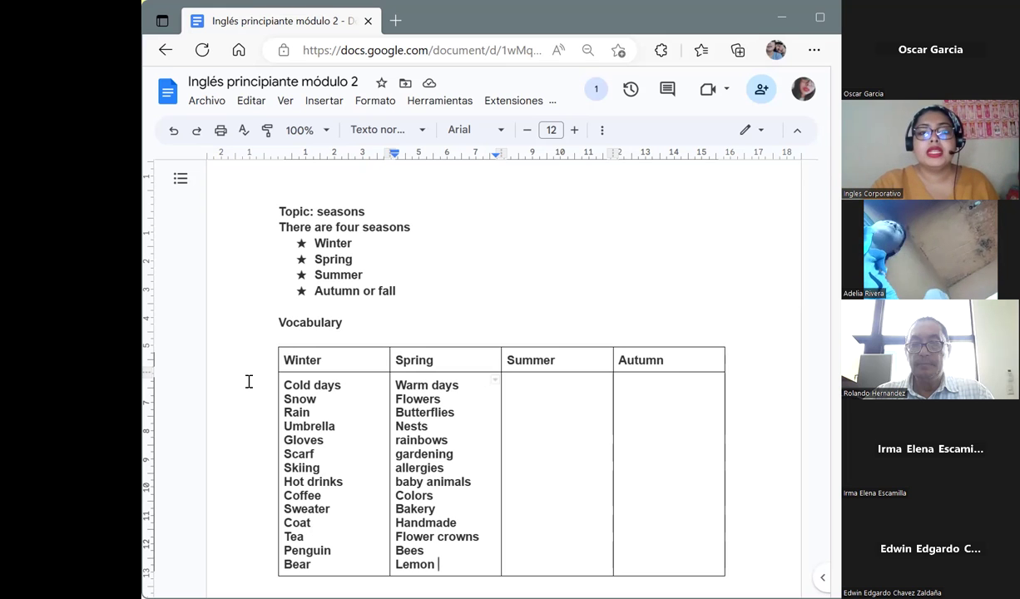
# Step: Place the cursor in the empty Summer cell of the vocabulary table
pyautogui.click(540, 422)
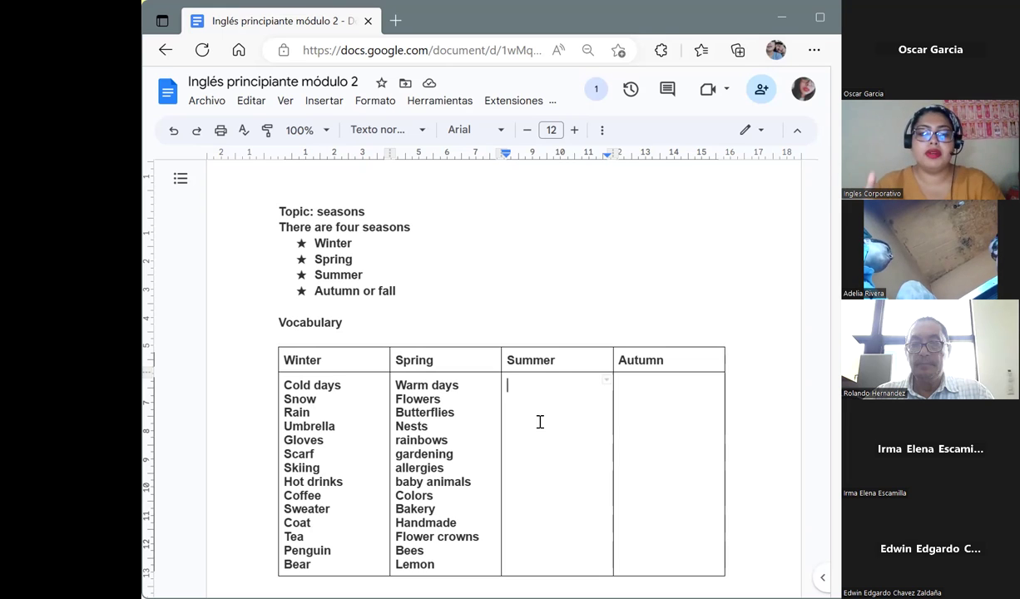
# Step: Enter Hot days, Beach and Vacation on separate lines in the Summer cell
pyautogui.write('Hot ')
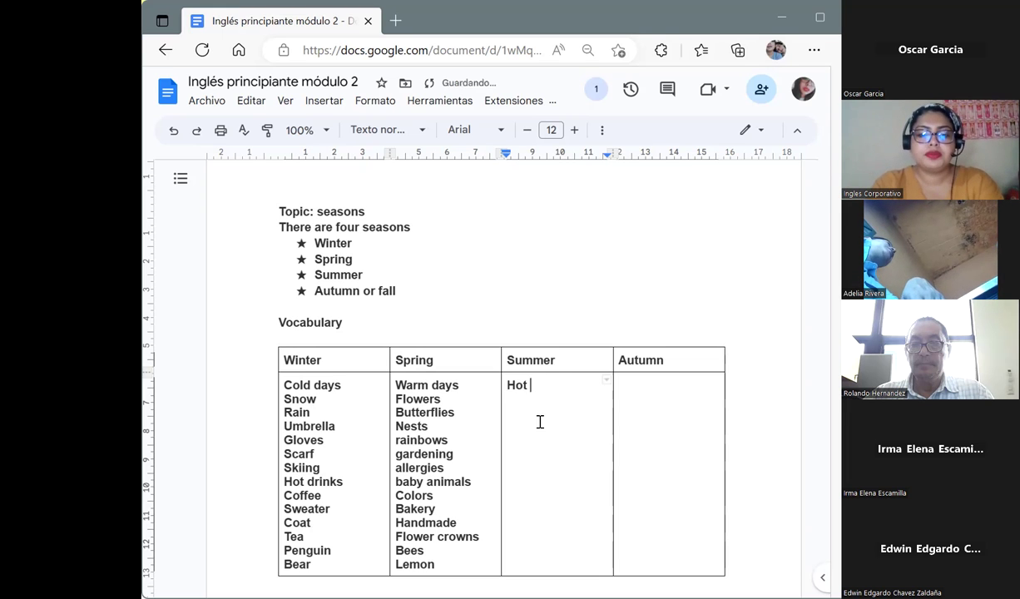
pyautogui.write('days')
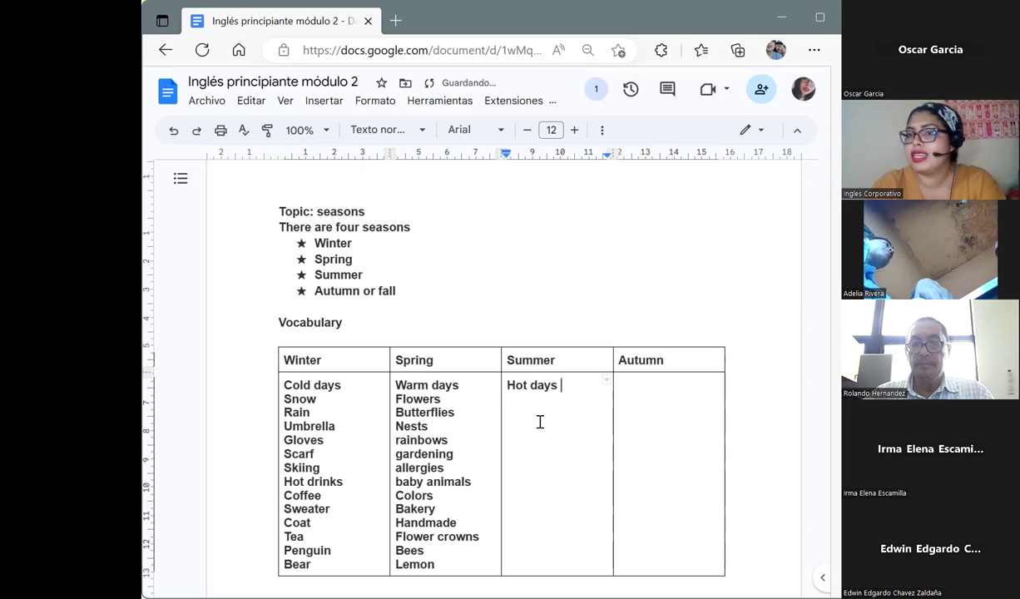
pyautogui.press('Return')
pyautogui.write('Beach')
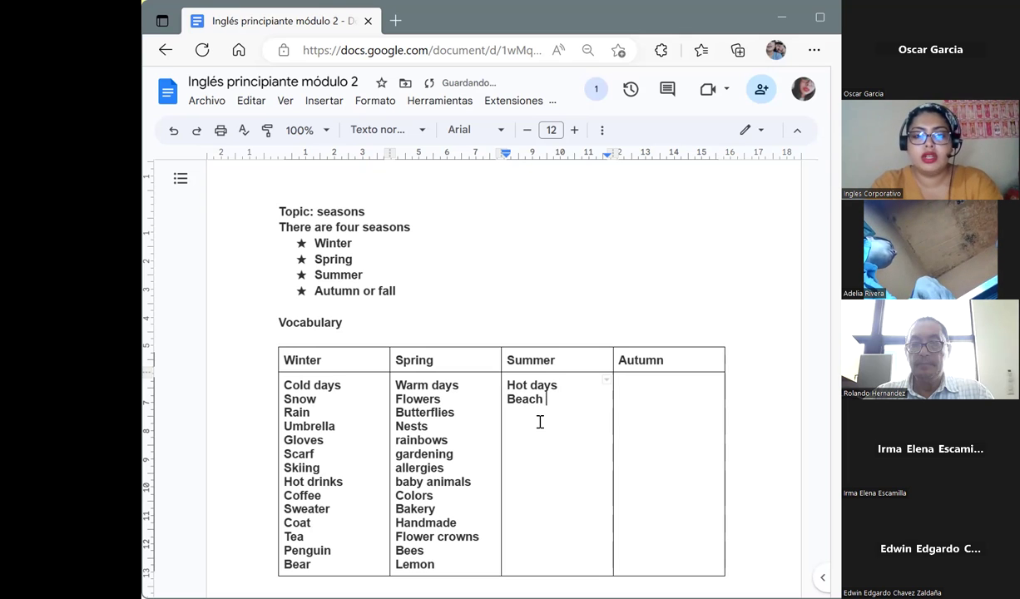
pyautogui.press('Return')
pyautogui.write('Vacation')
pyautogui.press('Return')
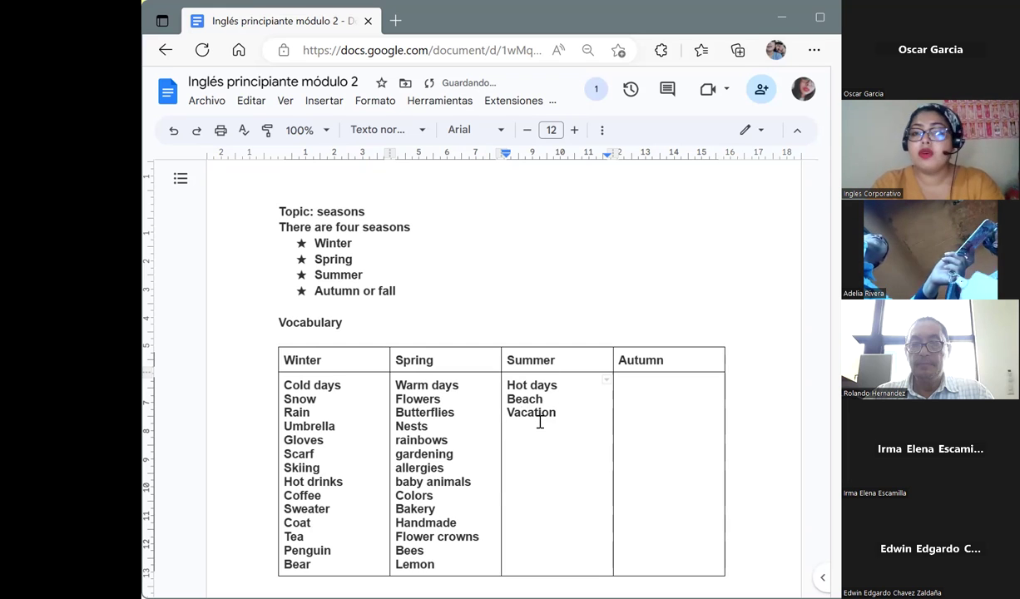
# Step: Add Camping, Ice cream, Sunglasses and Sunscreen below Vacation, fixing the Camping typo
pyautogui.write('Cm')
pyautogui.press('BackSpace')
pyautogui.write('amping')
pyautogui.press('Return')
pyautogui.write('Ice cream')
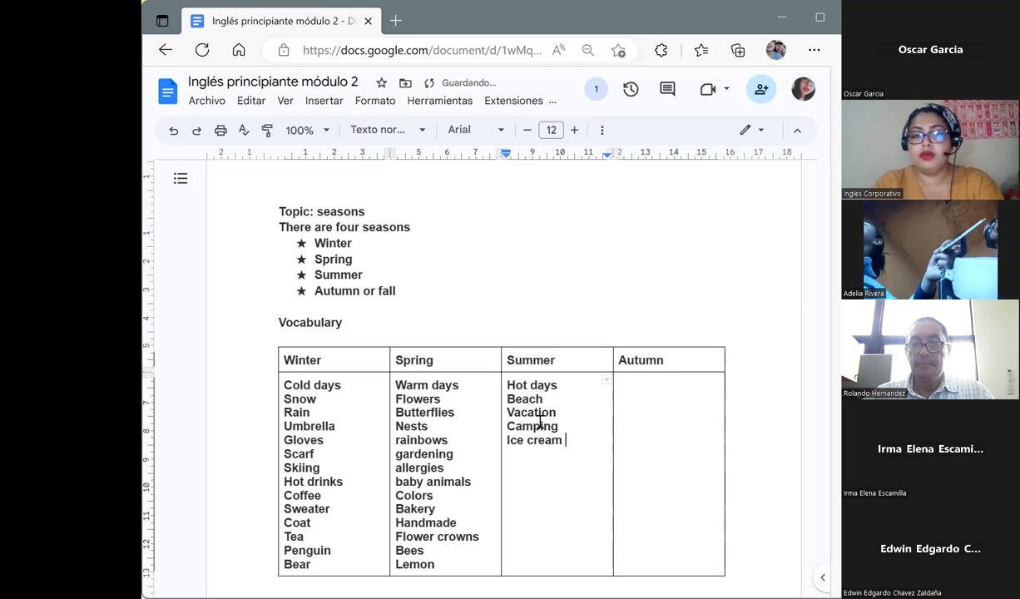
pyautogui.press('Return')
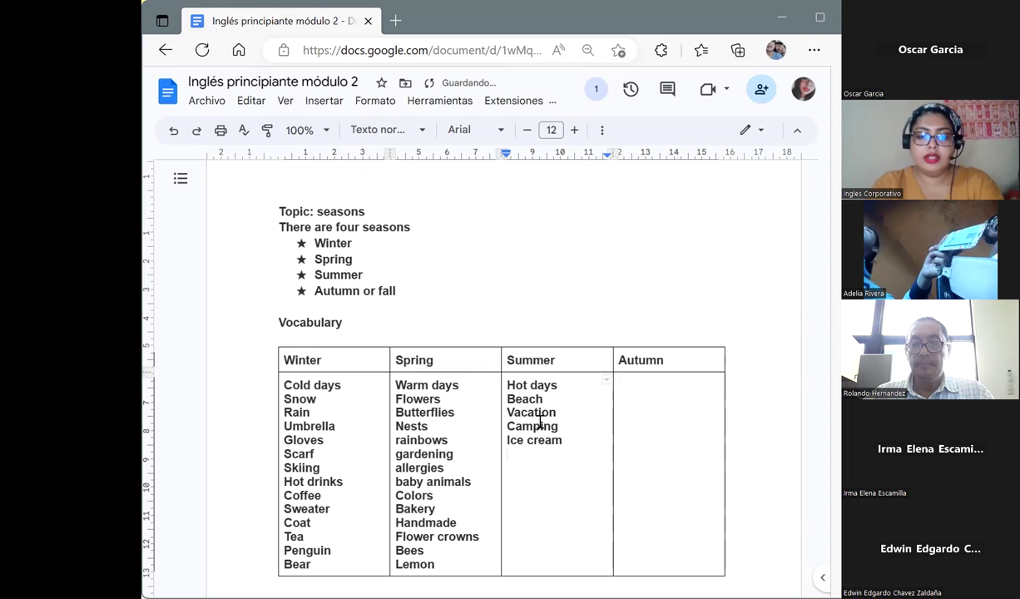
pyautogui.write('Sunglasses')
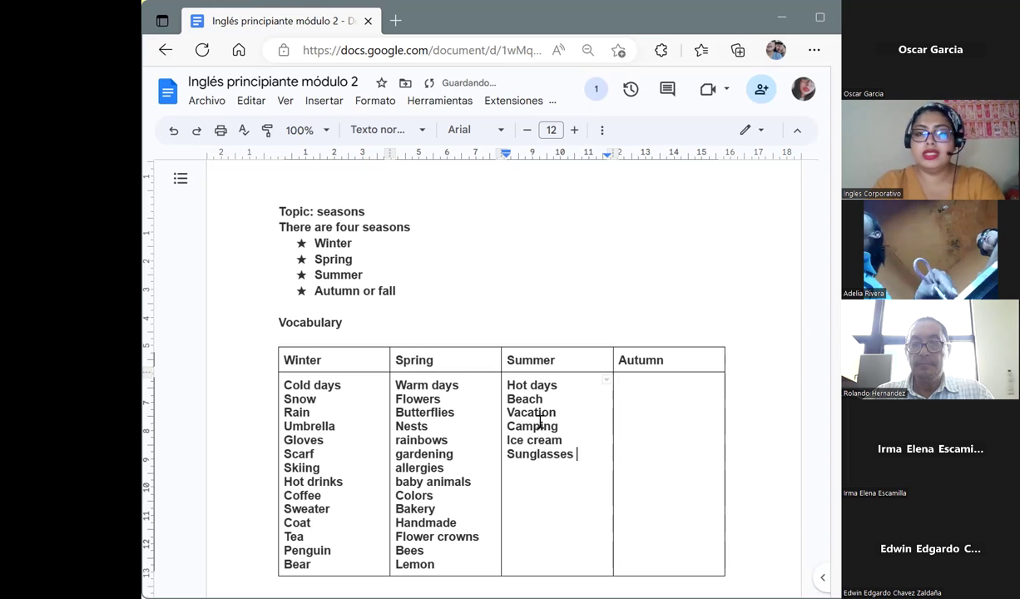
pyautogui.press('Return')
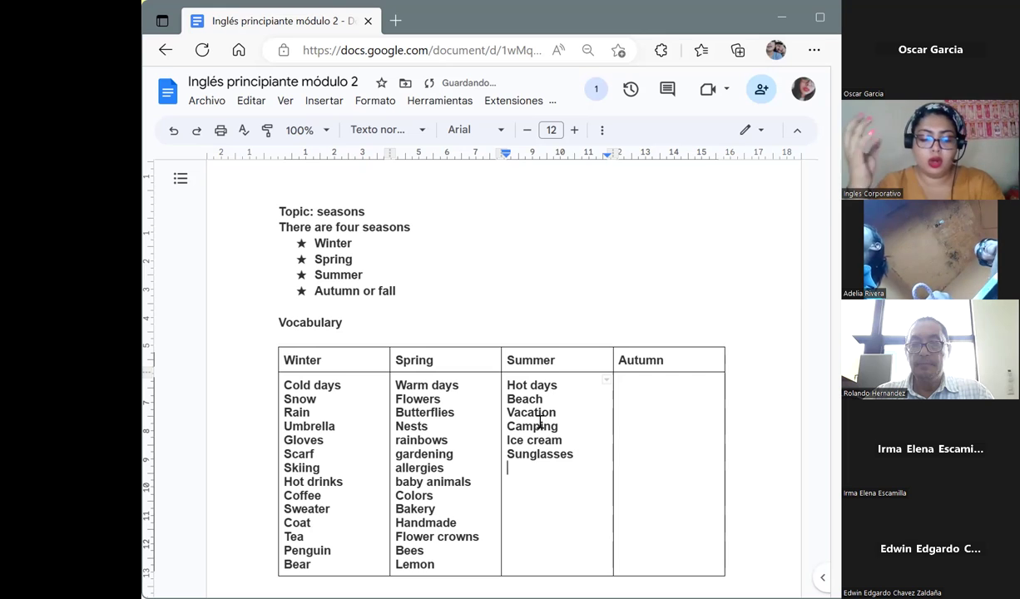
pyautogui.write('S')
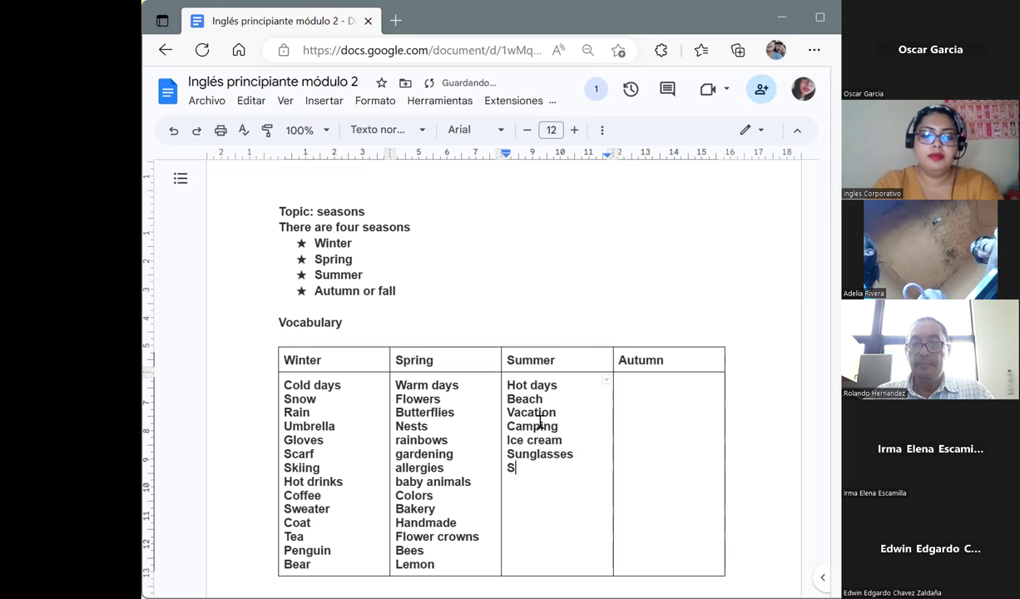
pyautogui.write('unscre')
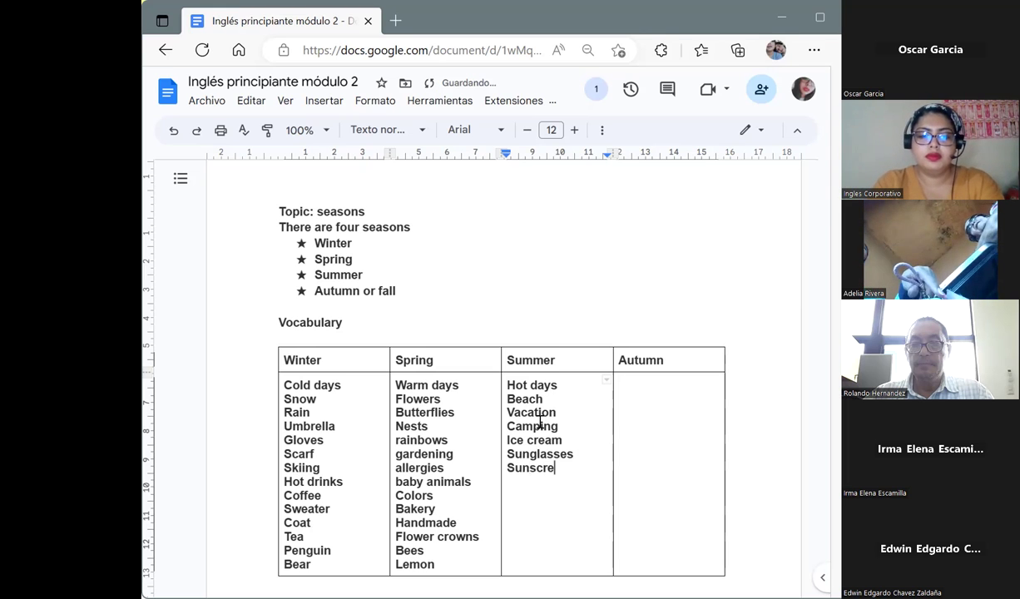
pyautogui.write('en')
# Step: Start a new empty line below Sunscreen in the Summer cell
pyautogui.press('Return')
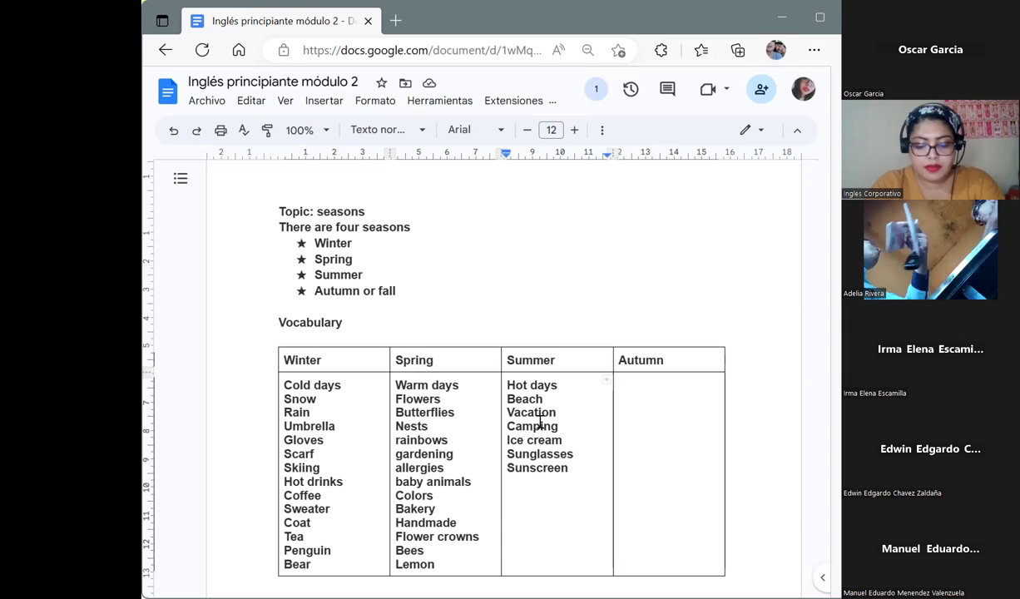
# Step: Add Swimming pool, Swimsuit and Beer as new Summer entries
pyautogui.write('Sw')
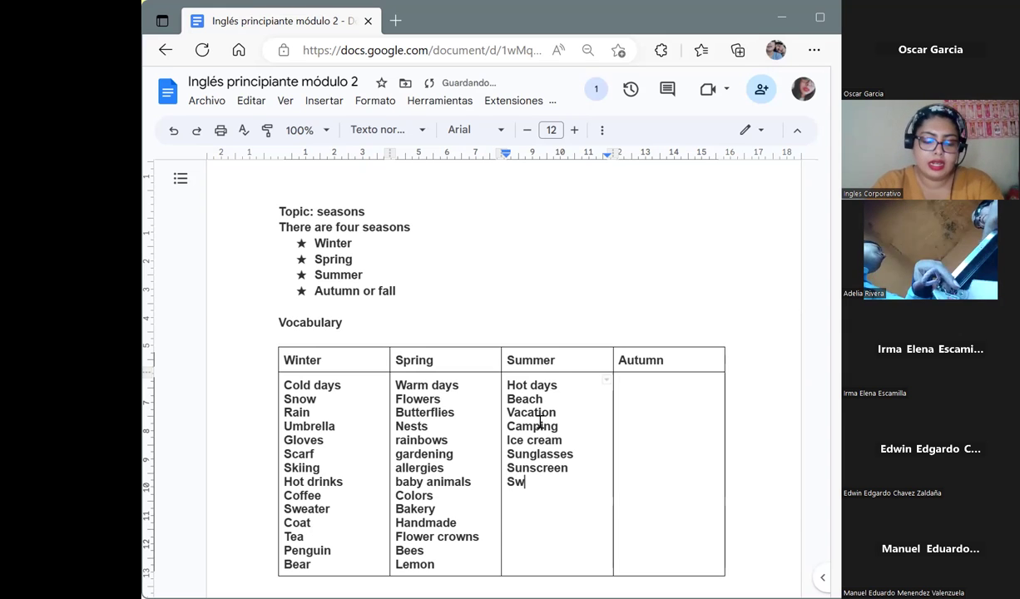
pyautogui.write('imming pool')
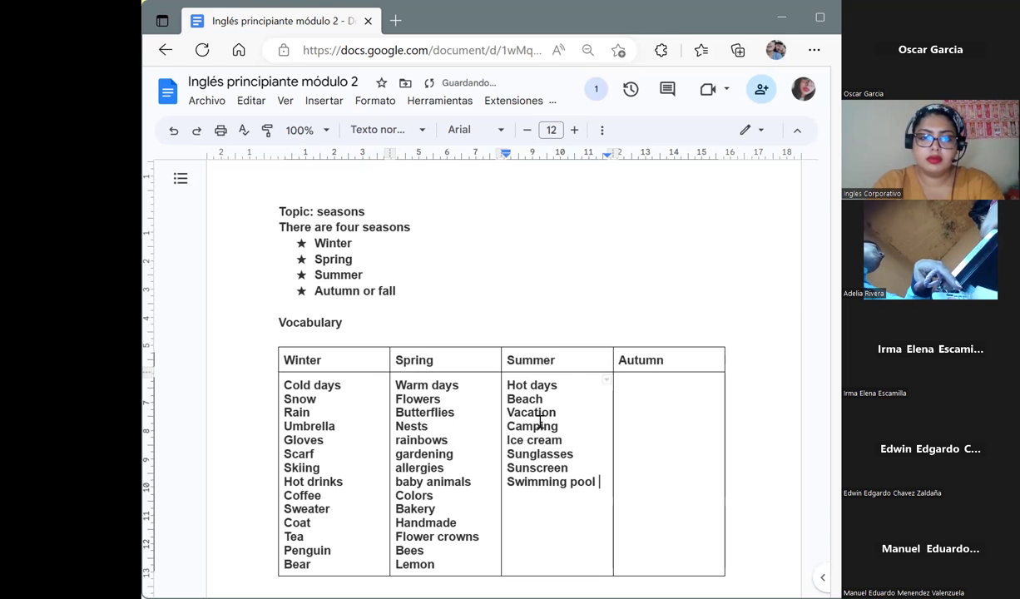
pyautogui.press('Return')
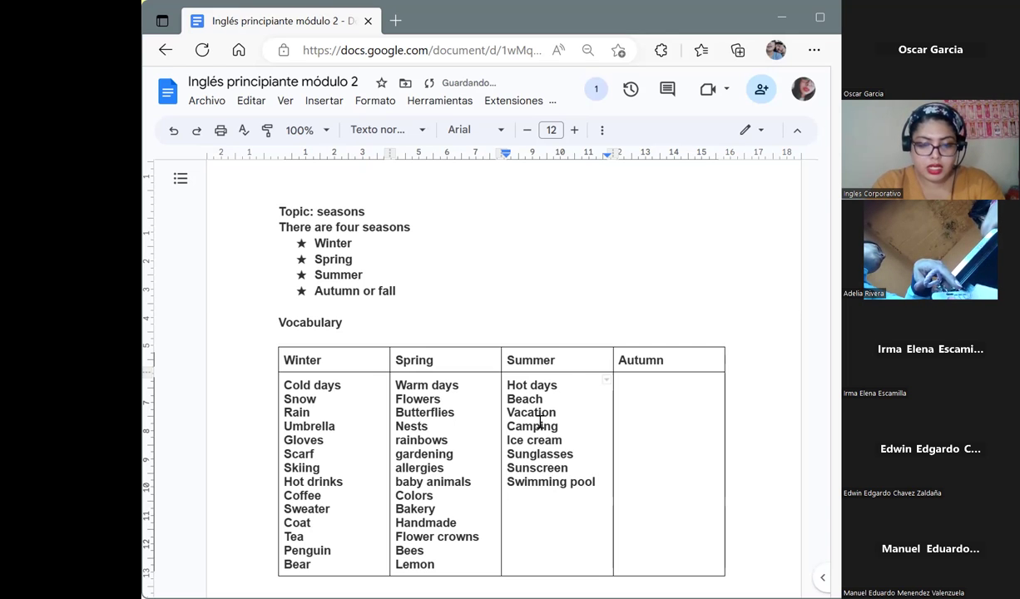
pyautogui.write('Swim')
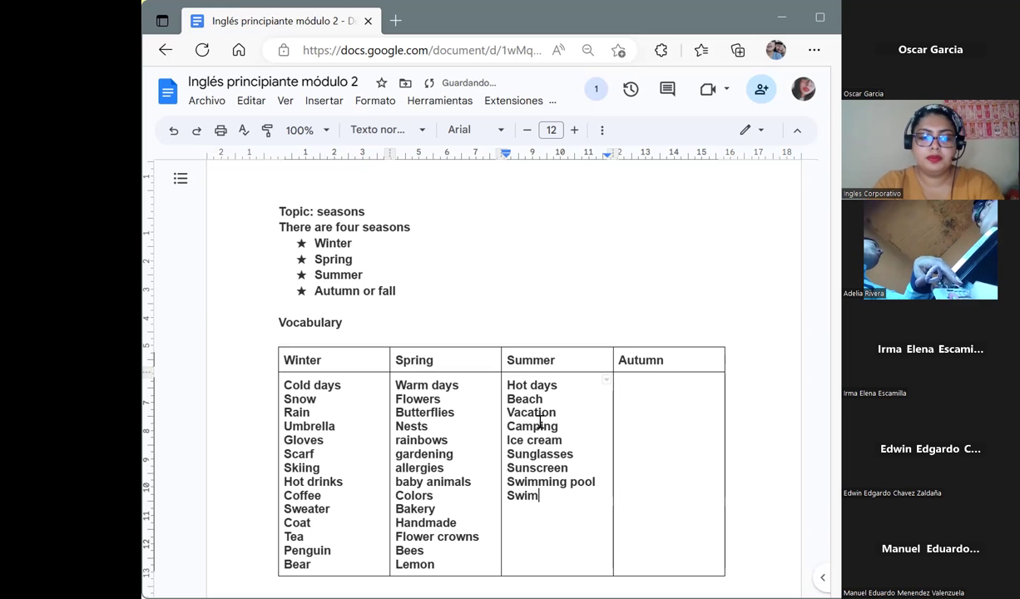
pyautogui.write('suit')
pyautogui.press('Return')
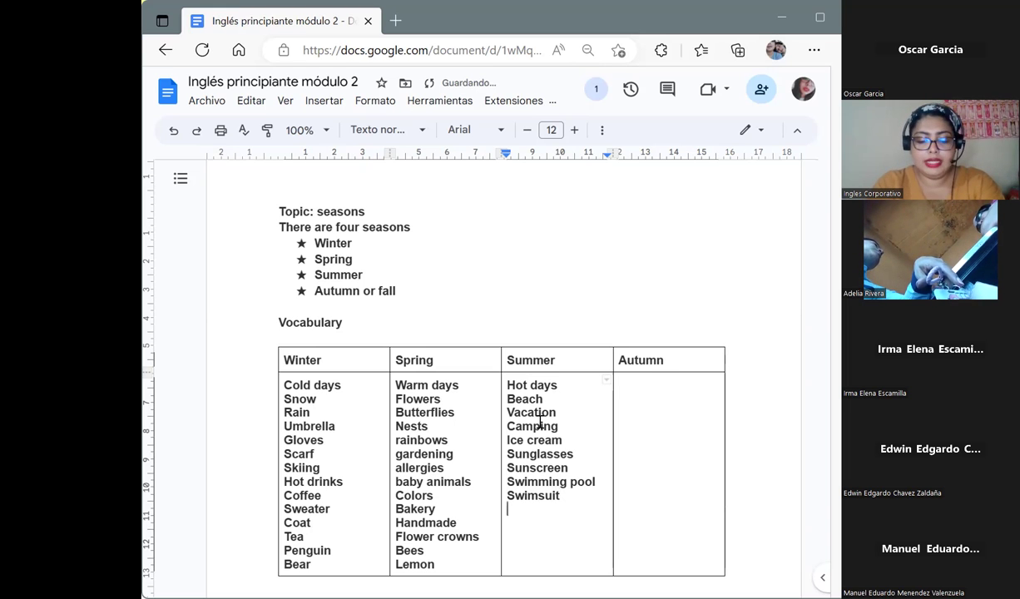
pyautogui.write('Beer')
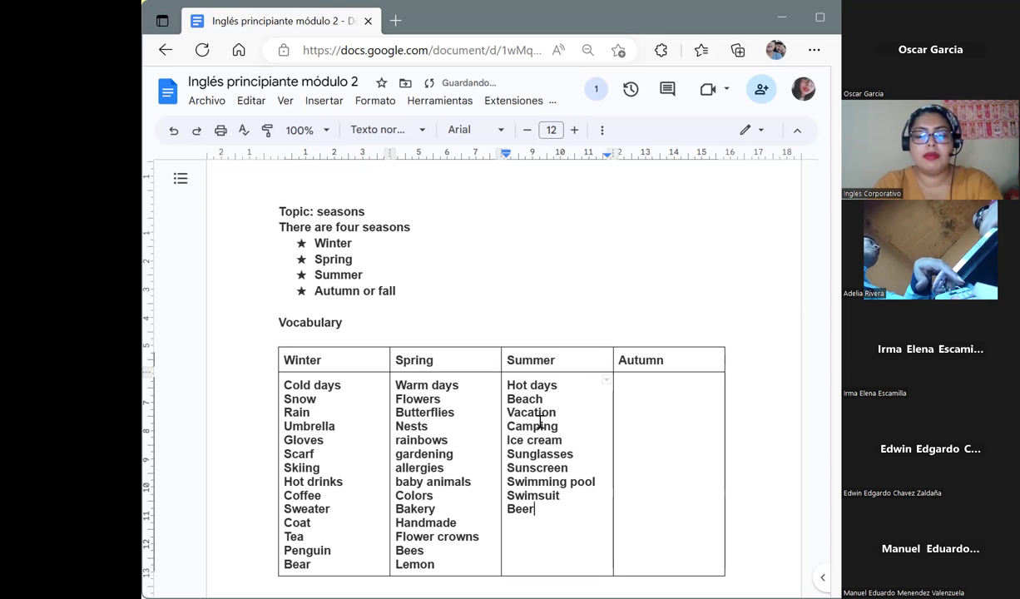
pyautogui.press('Return')
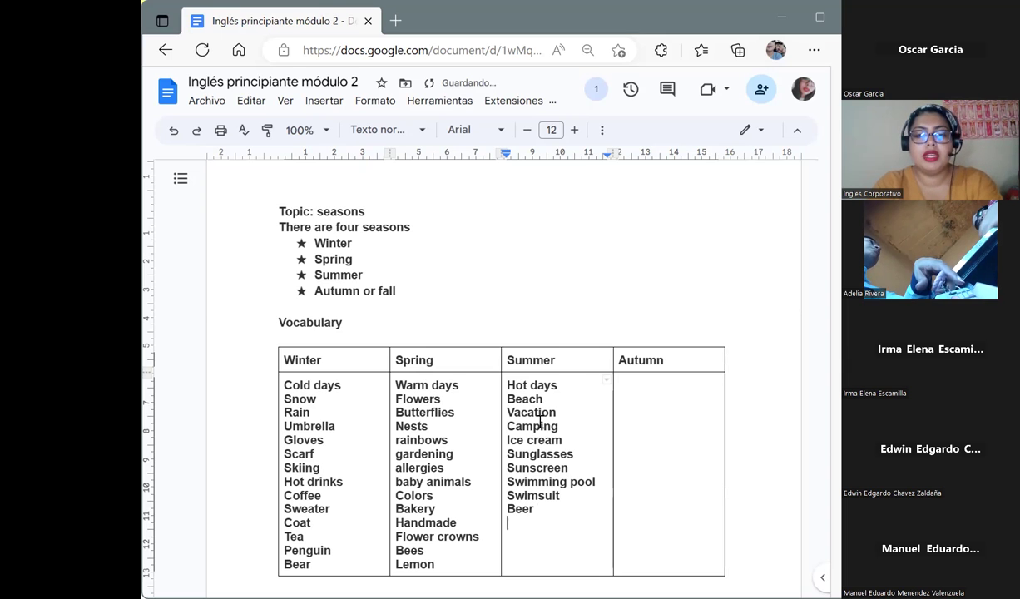
# Step: Finish the Summer list with Hotels, Mixed drinks, Ice and Friends and family
pyautogui.write('Hotels')
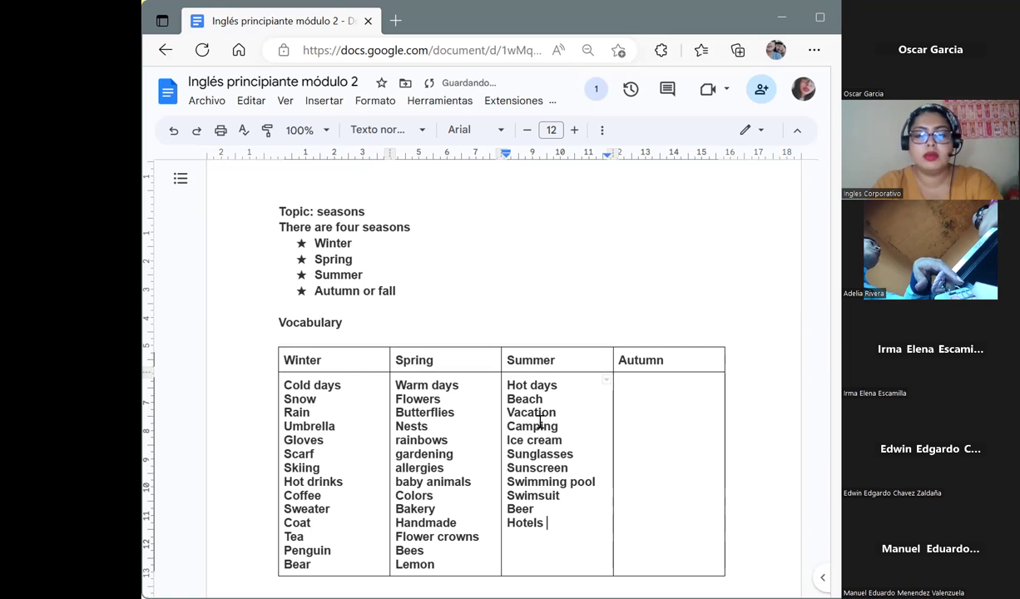
pyautogui.press('Return')
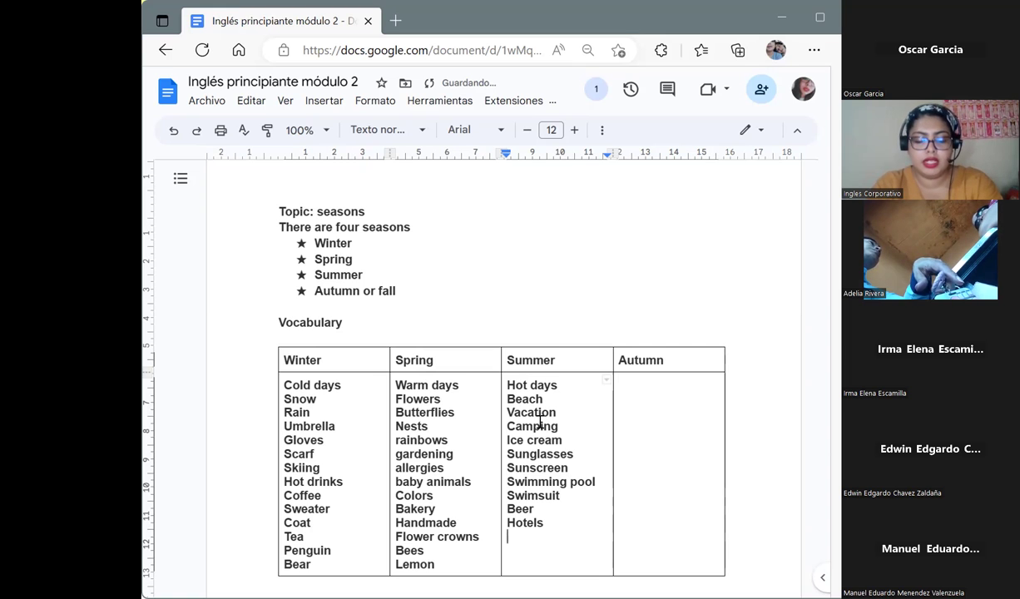
pyautogui.write('Mixed ')
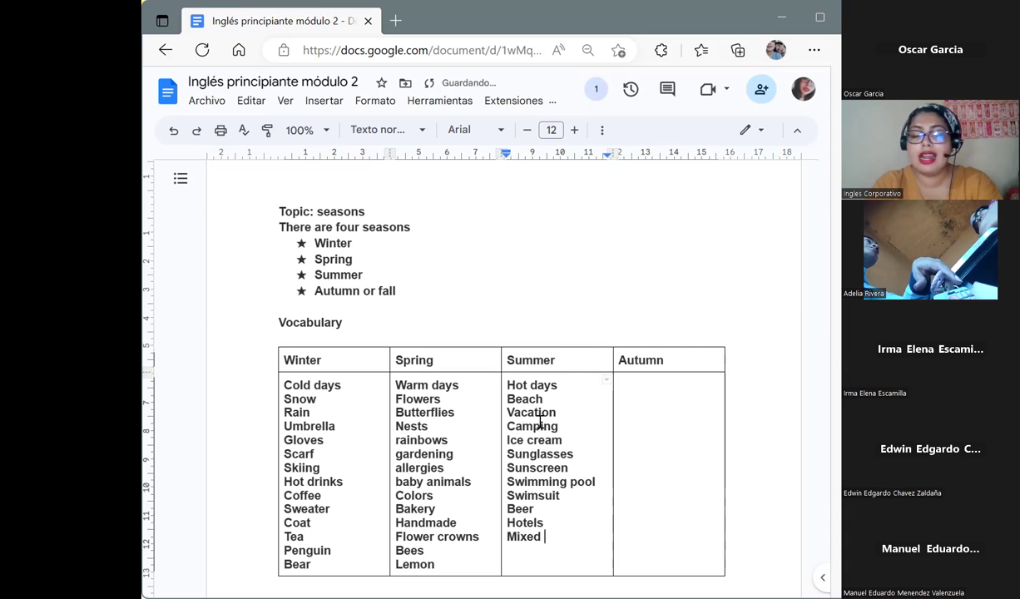
pyautogui.write('drinks')
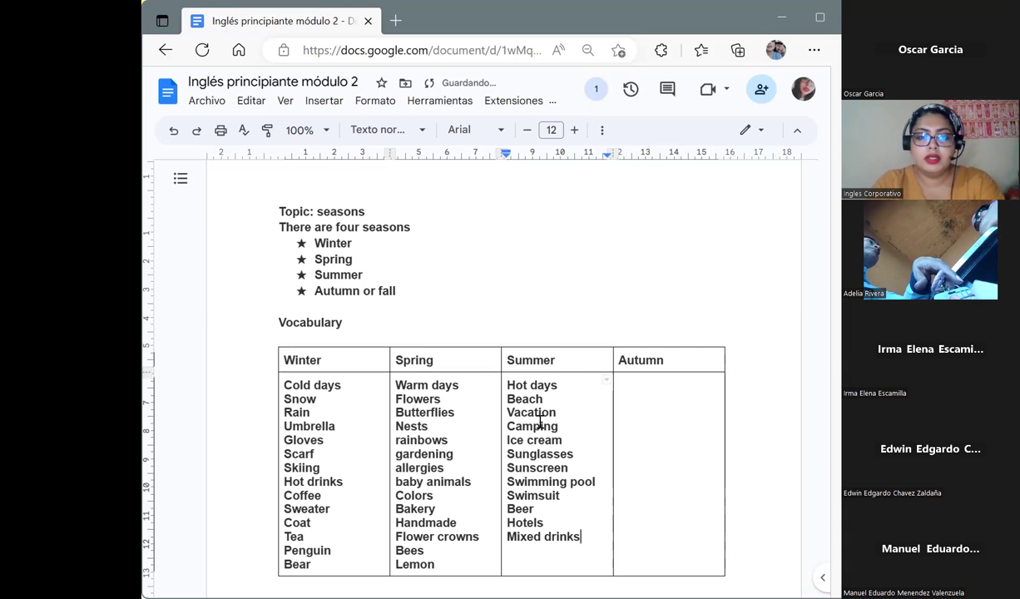
pyautogui.press('Return')
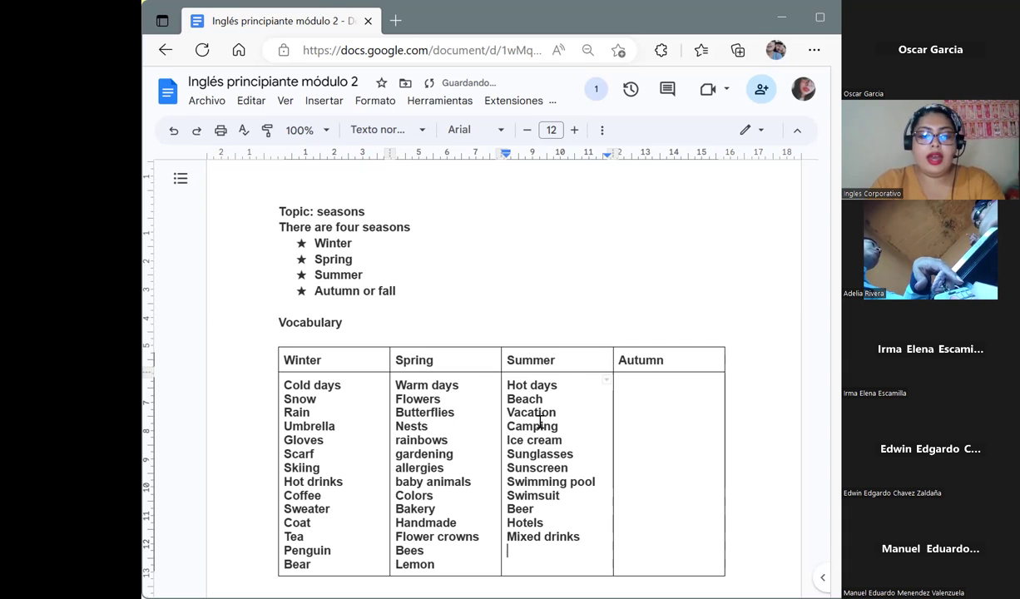
pyautogui.write('Ice')
pyautogui.press('Return')
pyautogui.write('Friends ')
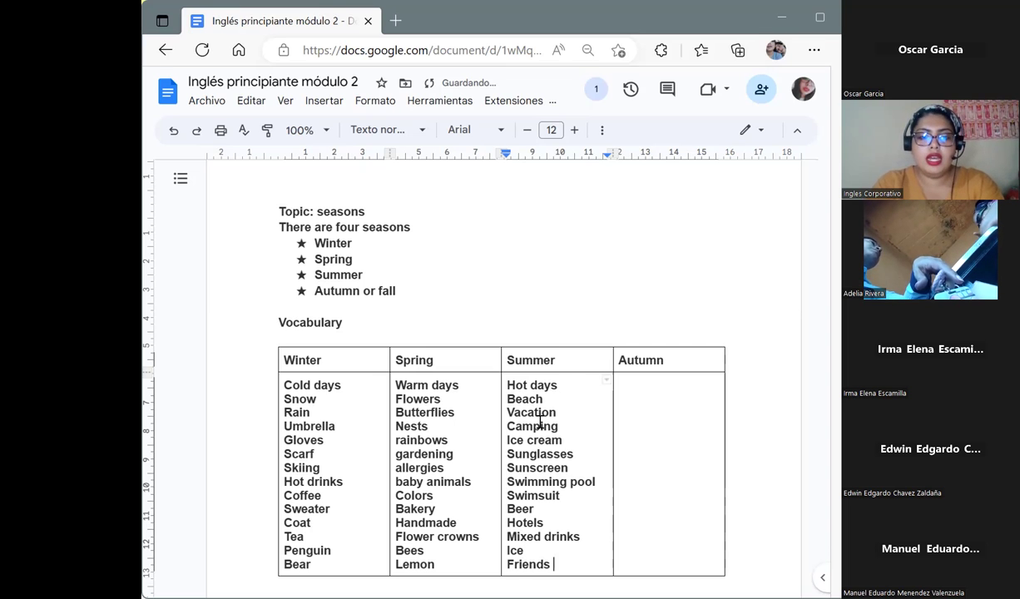
pyautogui.write('and famil')
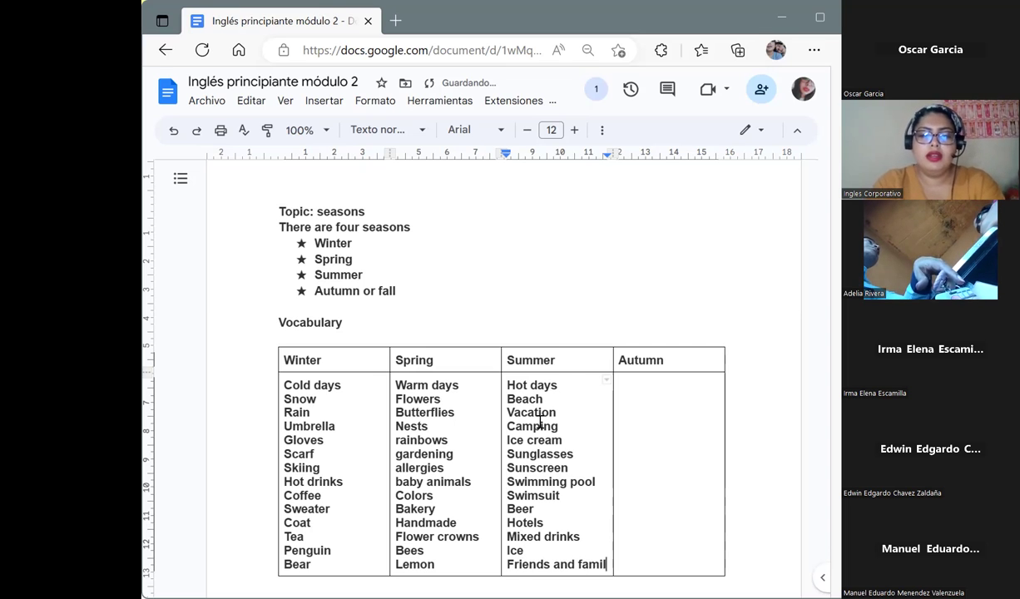
pyautogui.write('y')
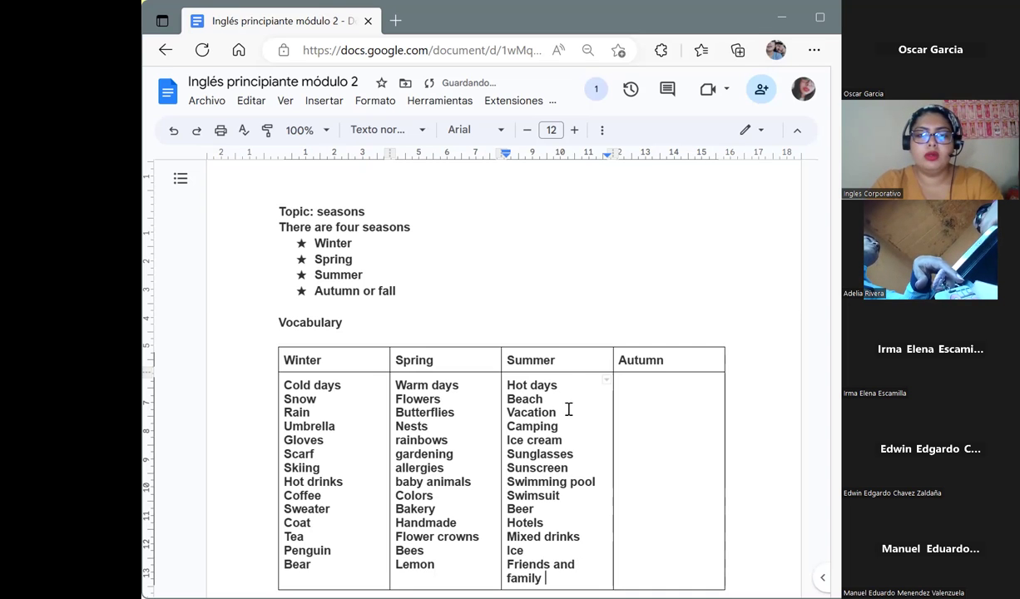
pyautogui.click(662, 392)
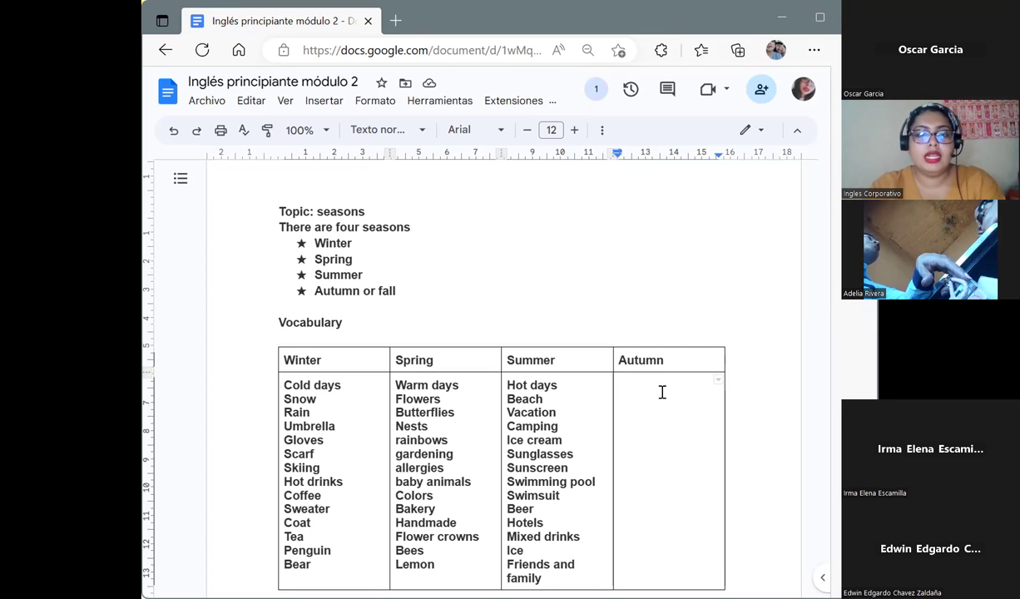
# Step: Enter Cool days and Leaves fall in the Autumn cell, fixing the fall typo
pyautogui.write('Cool days')
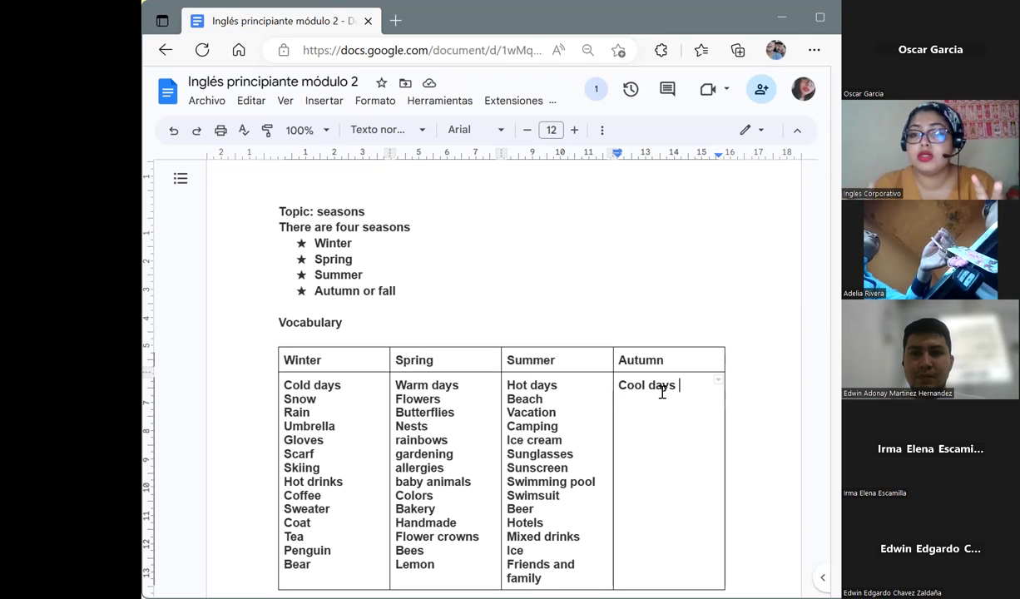
pyautogui.press('Return')
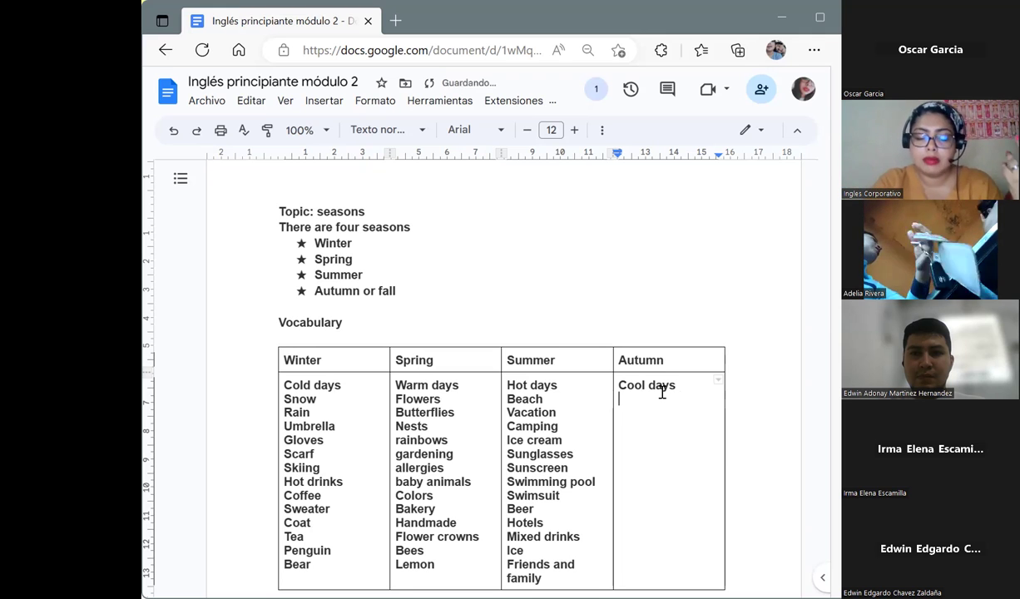
pyautogui.write('Leaves faal')
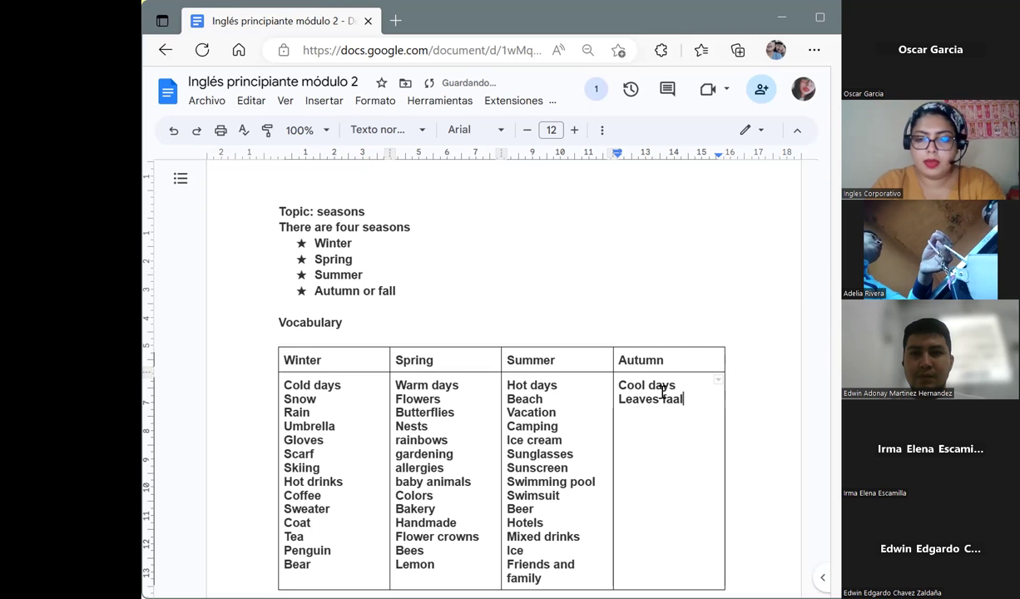
pyautogui.press('BackSpace')
pyautogui.write('ll')
pyautogui.press('Return')
# Step: Add Wind, Harvest and a capitalised Rake to the Autumn list
pyautogui.write('Wind')
pyautogui.press('Return')
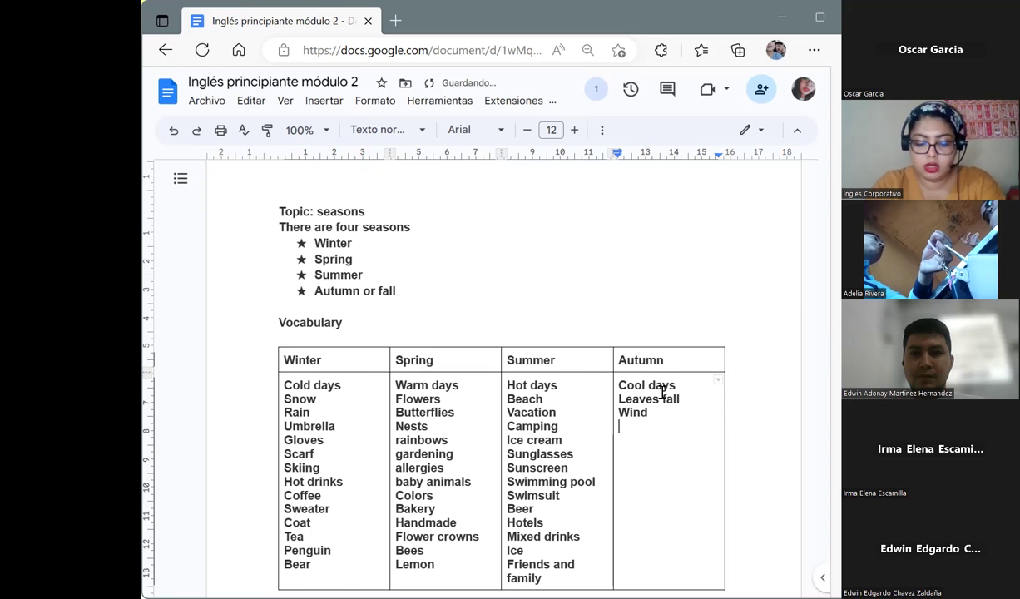
pyautogui.write('Har')
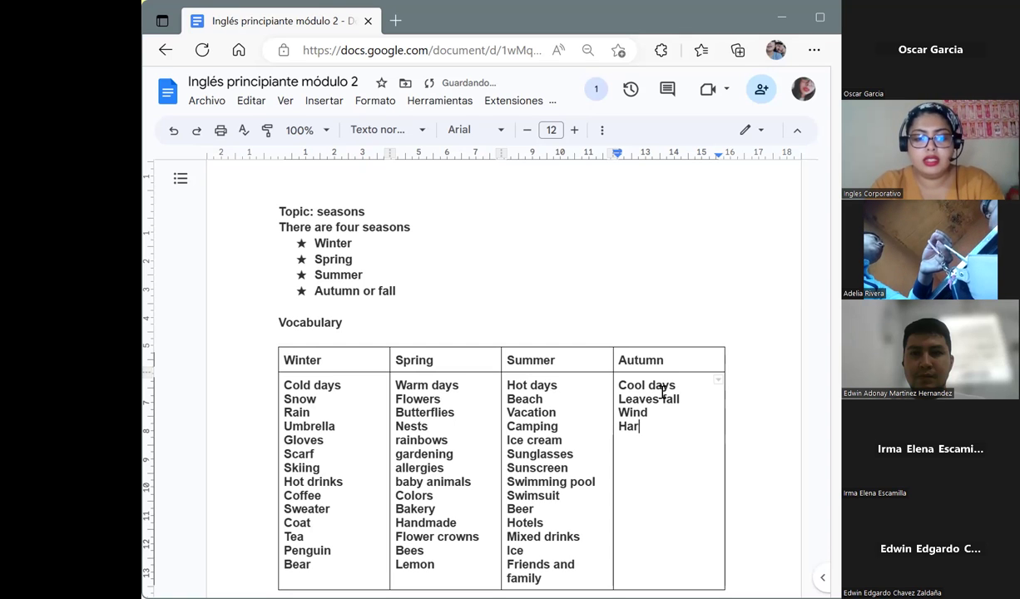
pyautogui.write('vest')
pyautogui.press('Return')
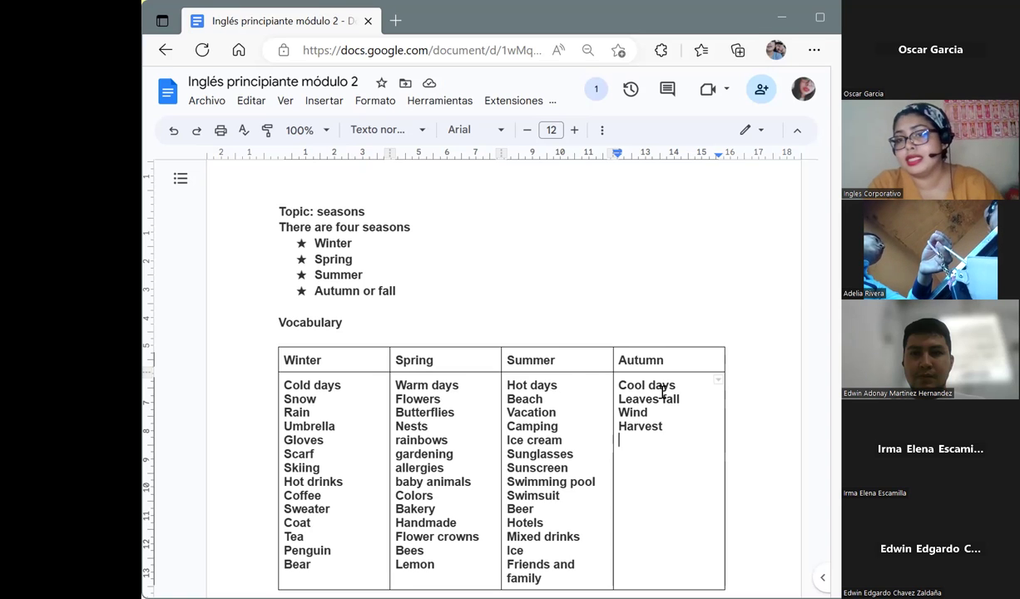
pyautogui.write('rake')
pyautogui.press('BackSpace')
pyautogui.press('BackSpace')
pyautogui.press('BackSpace')
pyautogui.press('BackSpace')
pyautogui.press('BackSpace')
pyautogui.write('Rake')
pyautogui.press('Return')
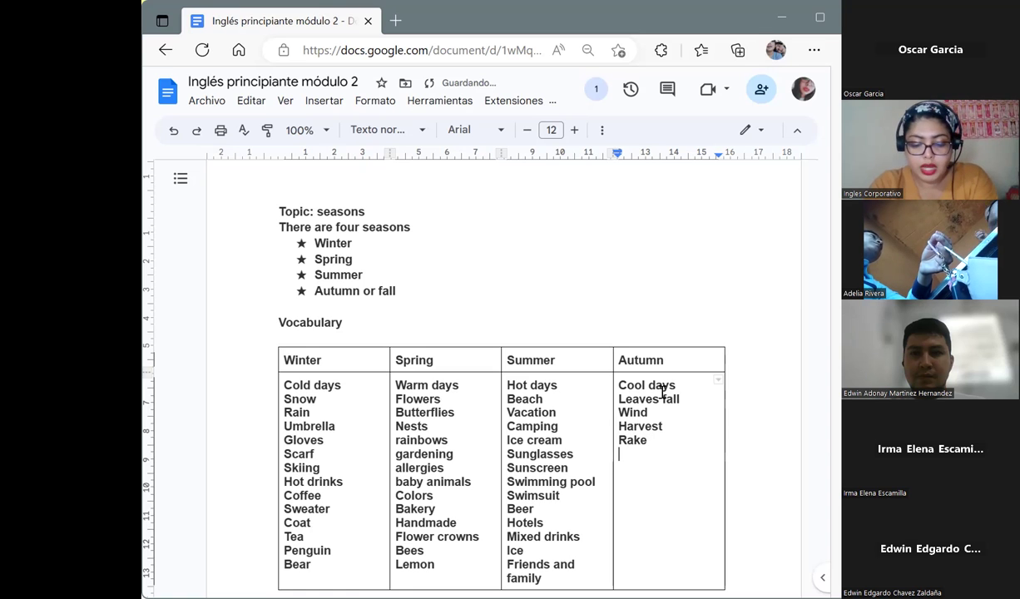
# Step: Add Acorns, Clounds and Pumpkins to the Autumn list
pyautogui.write('Aco')
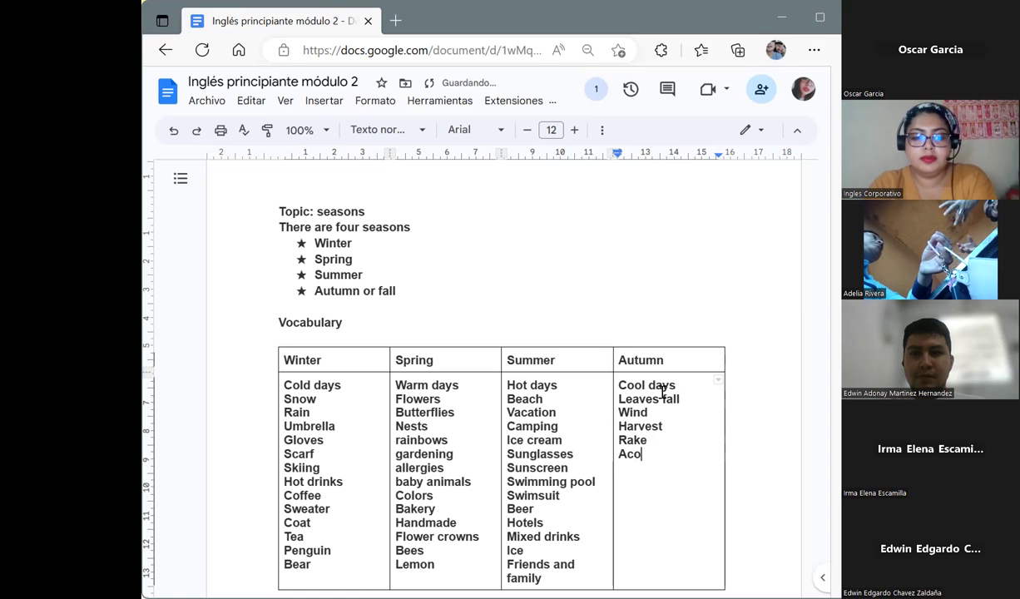
pyautogui.write('rns')
pyautogui.press('Return')
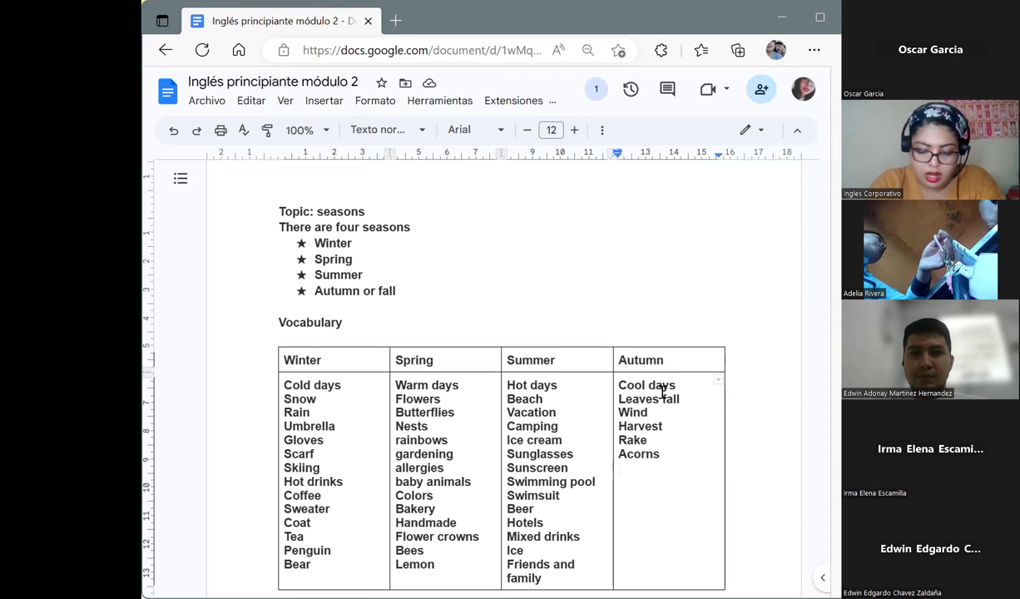
pyautogui.write('Clounds')
pyautogui.press('Return')
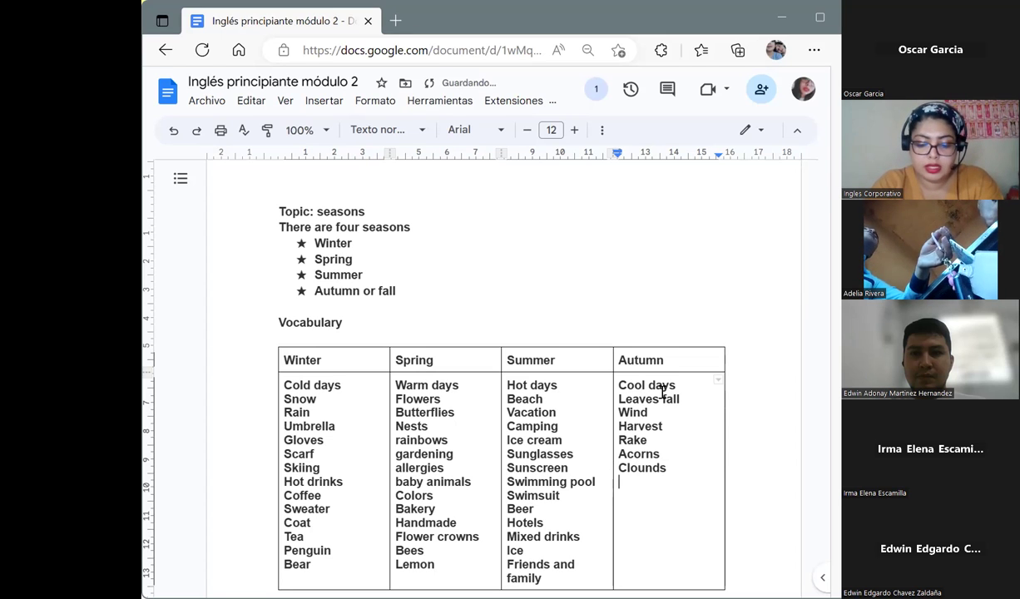
pyautogui.write('Pumb')
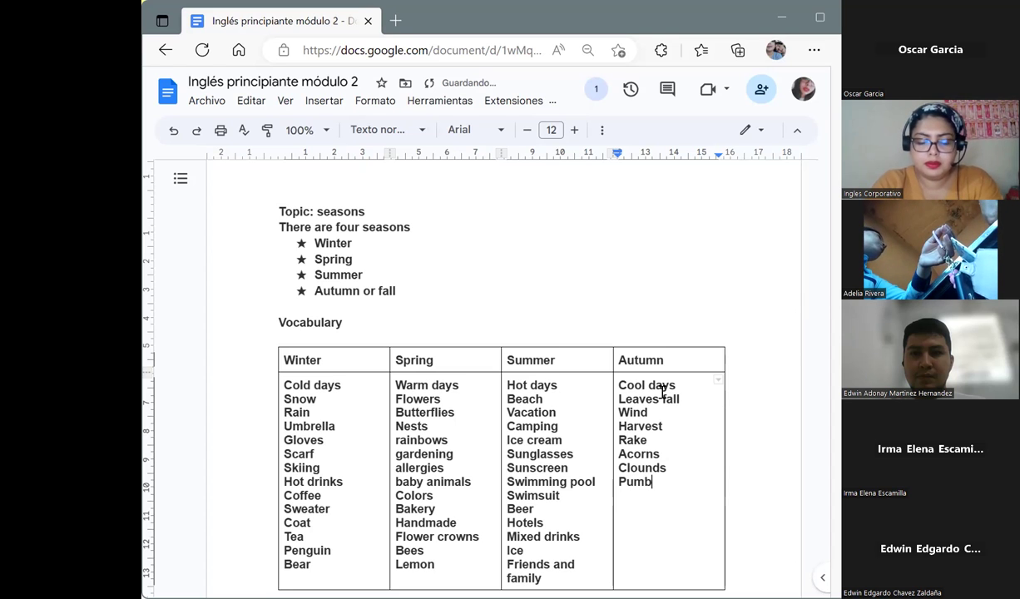
pyautogui.press('BackSpace')
pyautogui.write('pkins')
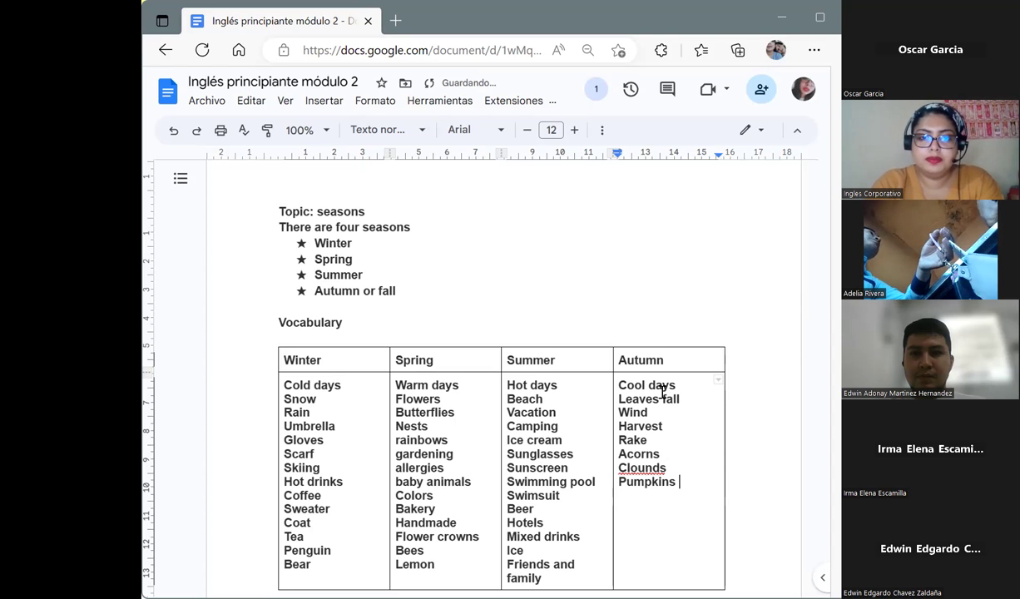
# Step: Correct Clounds to Clouds via the spelling suggestion and add Camping below Pumpkins
pyautogui.click(652, 468)
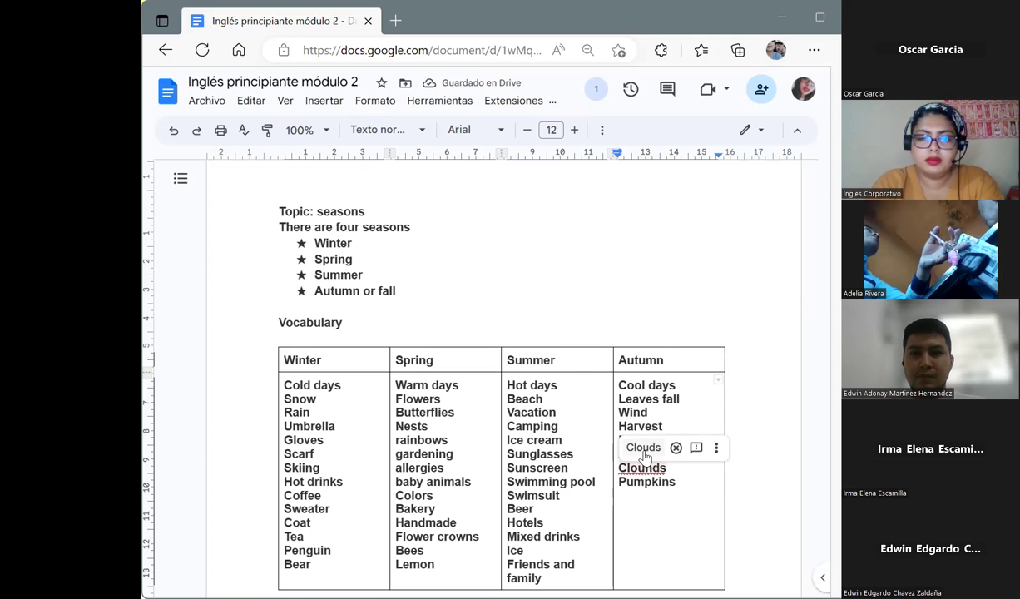
pyautogui.click(643, 448)
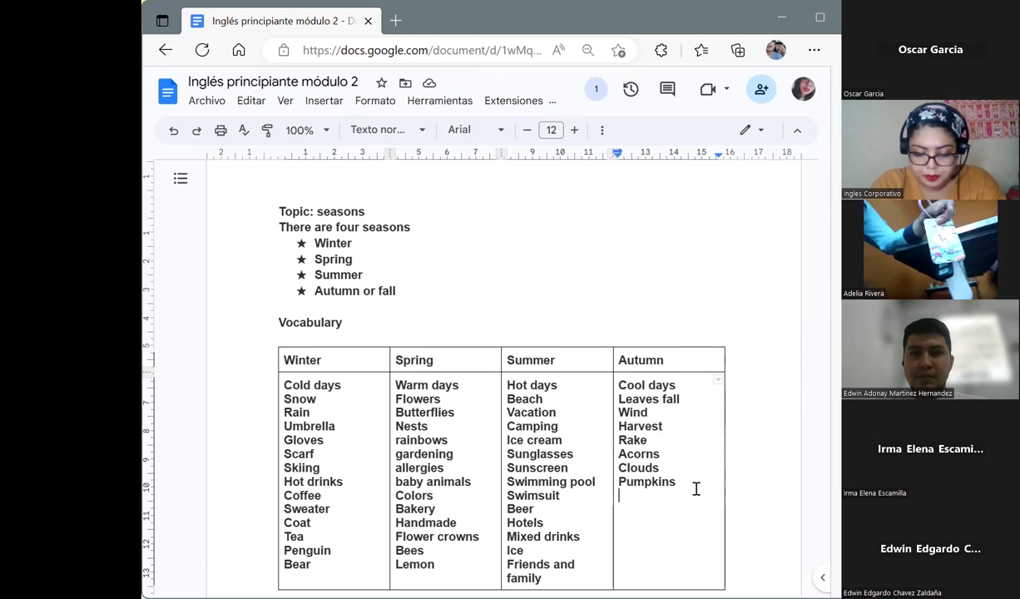
pyautogui.press('Return')
pyautogui.write('C')
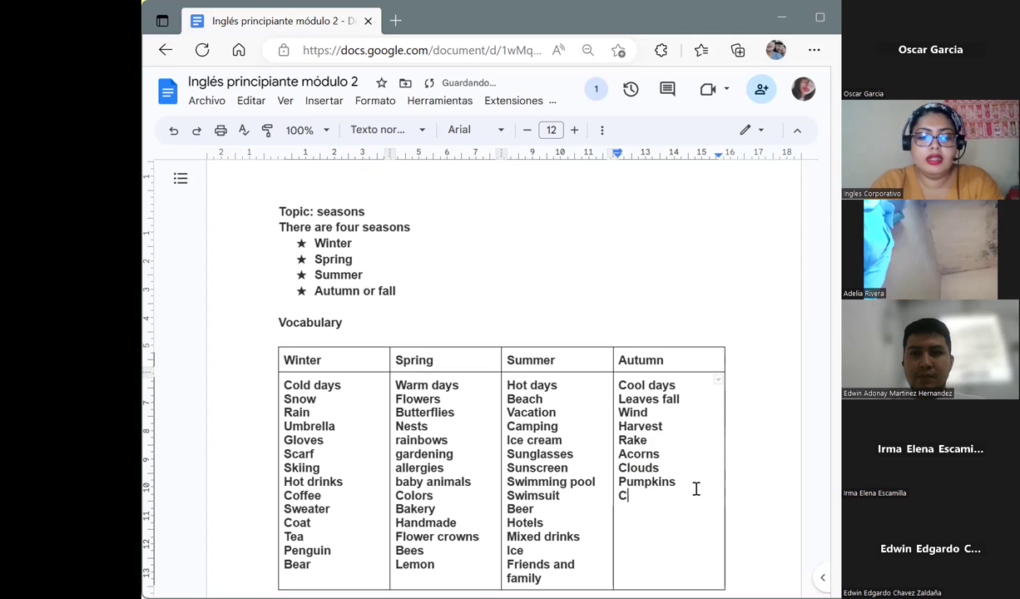
pyautogui.write('amping')
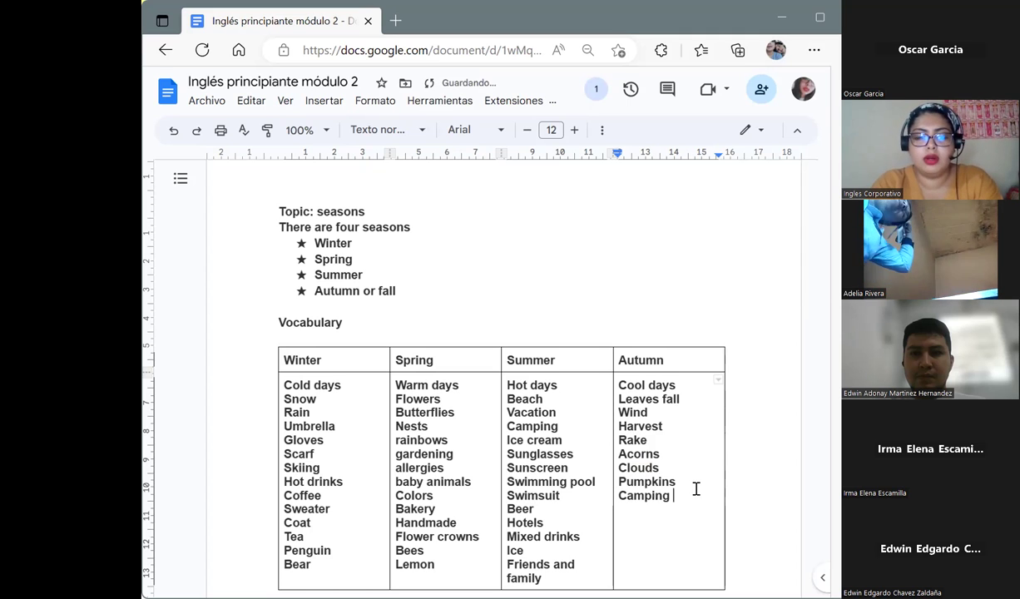
# Step: Add candies, Horror movies and Loneliness to the Autumn list, leaving a new line
pyautogui.press('Return')
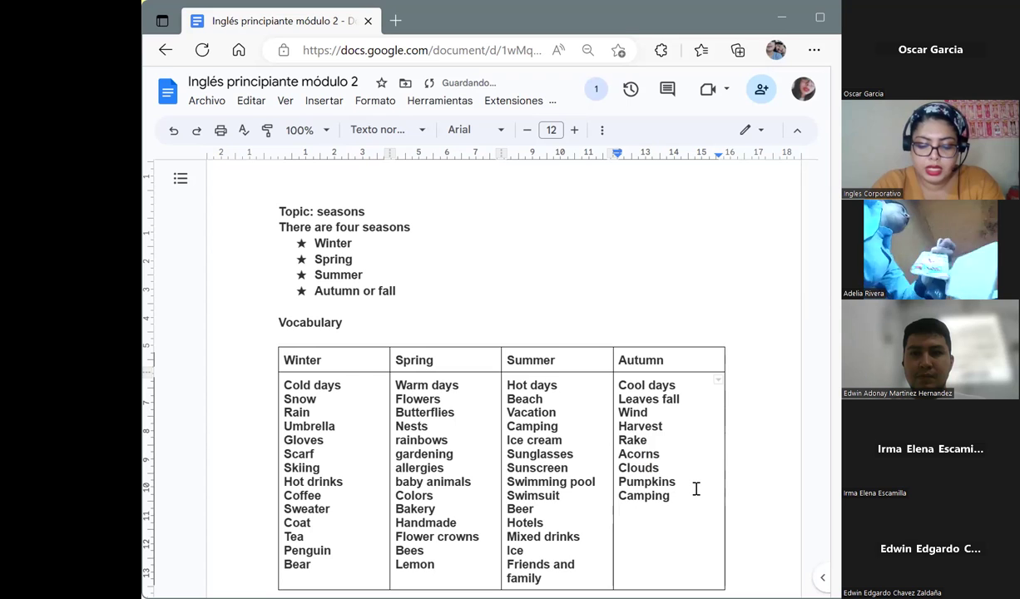
pyautogui.write('candies')
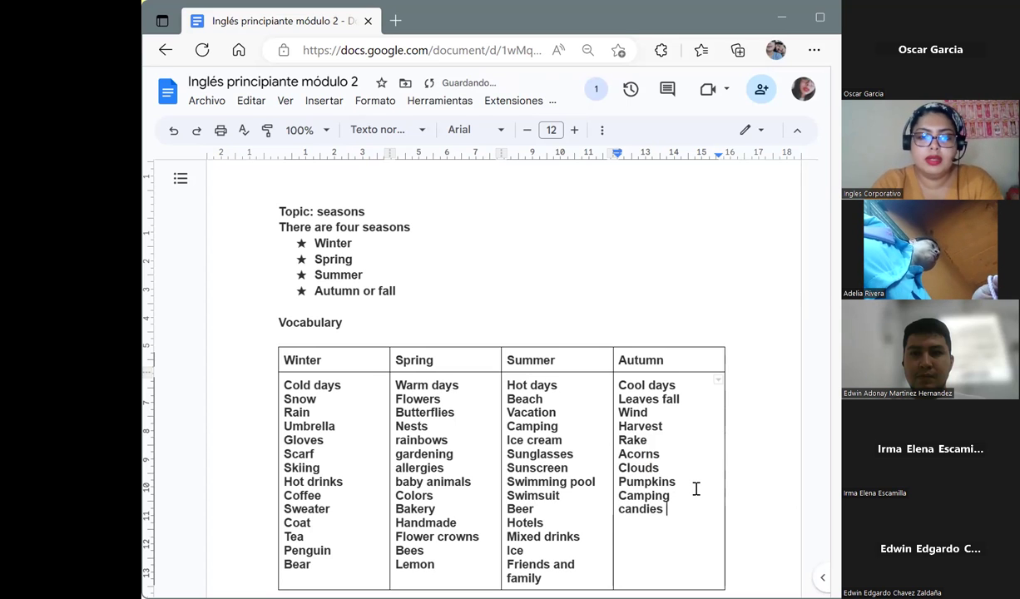
pyautogui.press('Return')
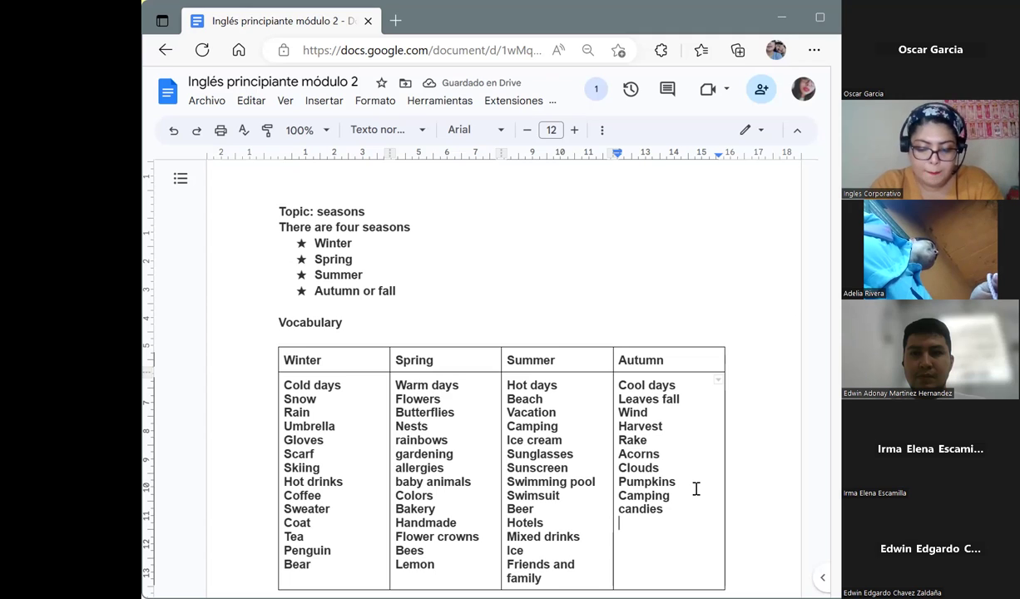
pyautogui.write('Horr')
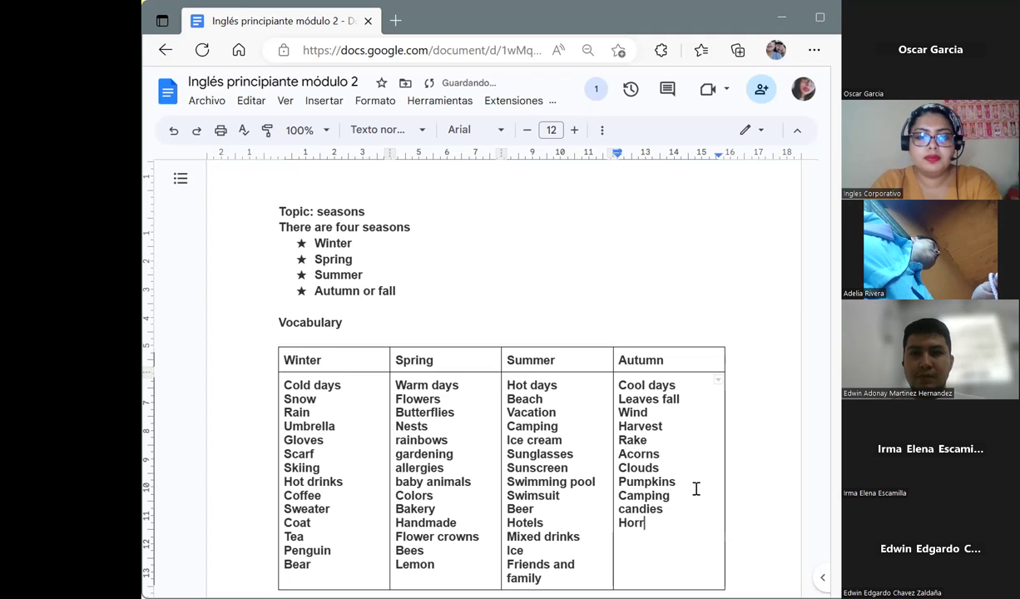
pyautogui.write('or movies')
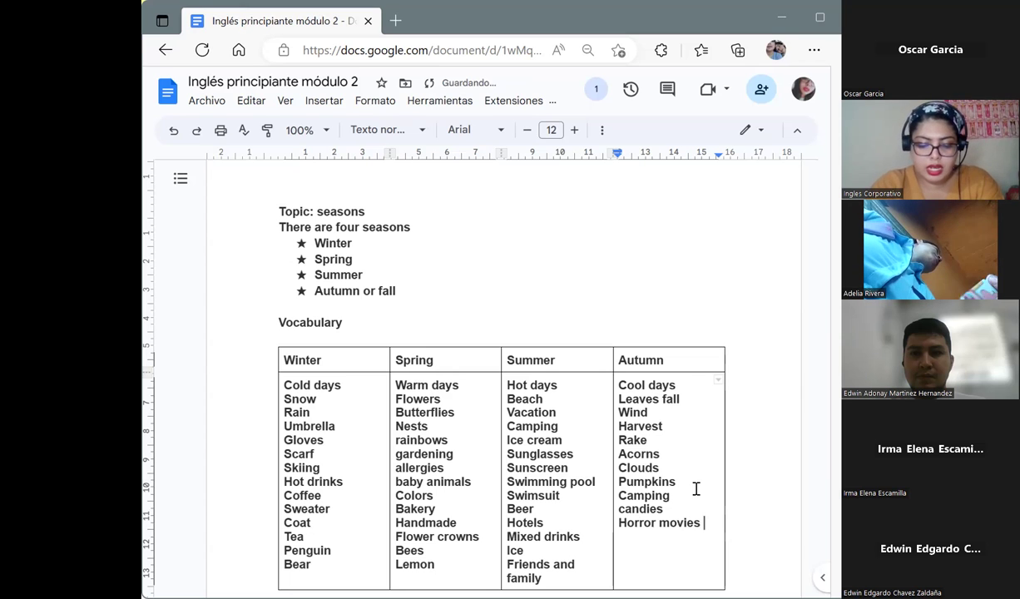
pyautogui.press('Return')
pyautogui.write('Lo')
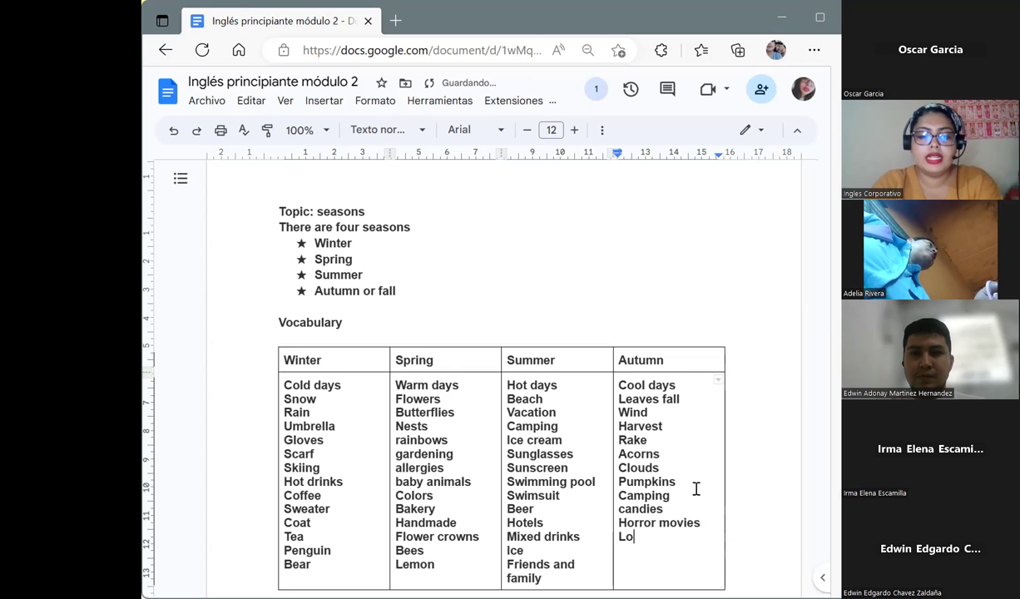
pyautogui.write('neliness')
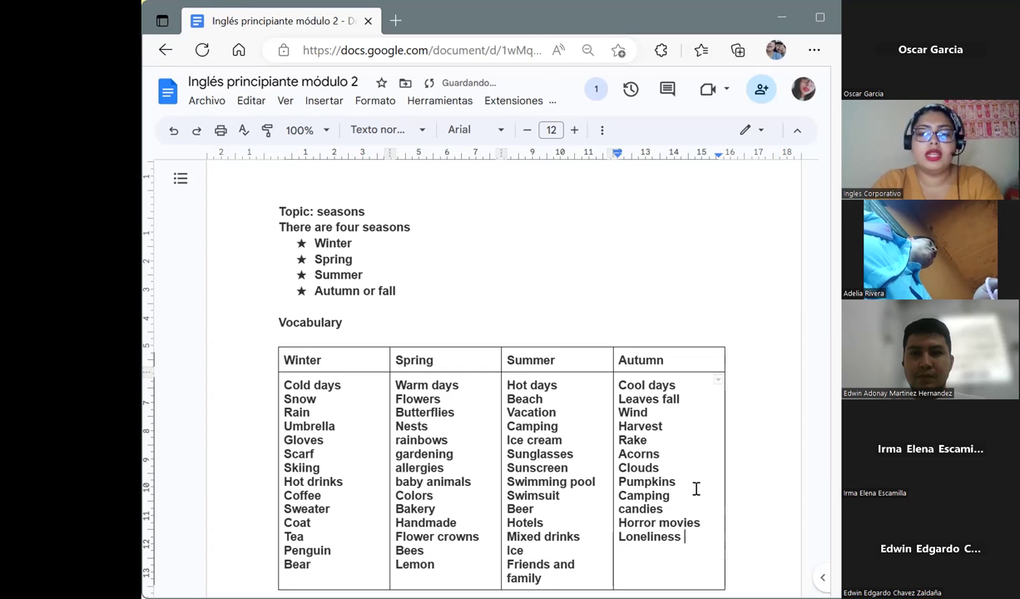
pyautogui.press('Return')
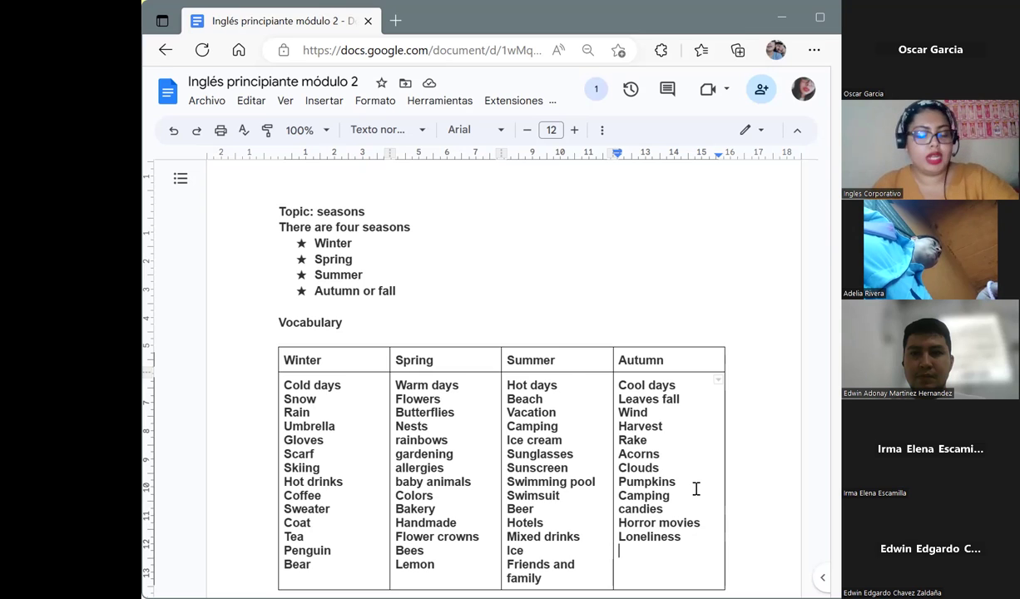
# Step: Add Earth colors to the Autumn column and start a new line
pyautogui.write('E')
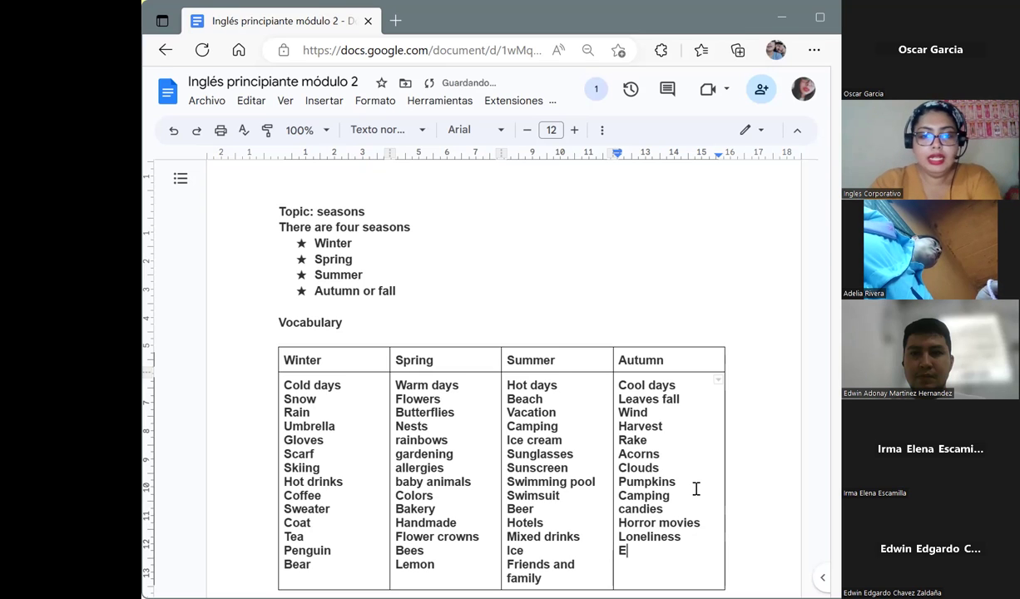
pyautogui.write('a')
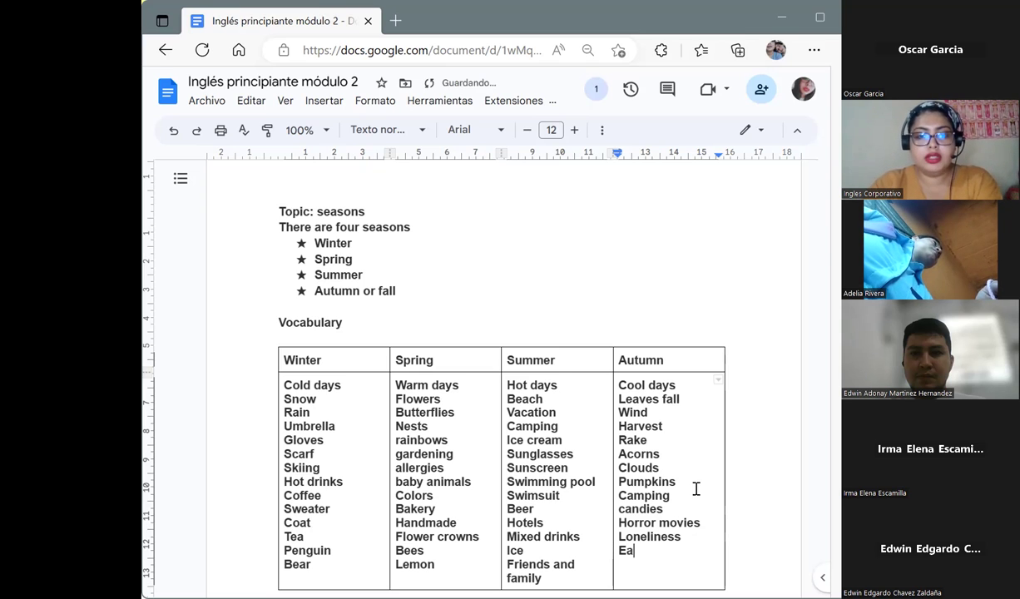
pyautogui.write('rth colors')
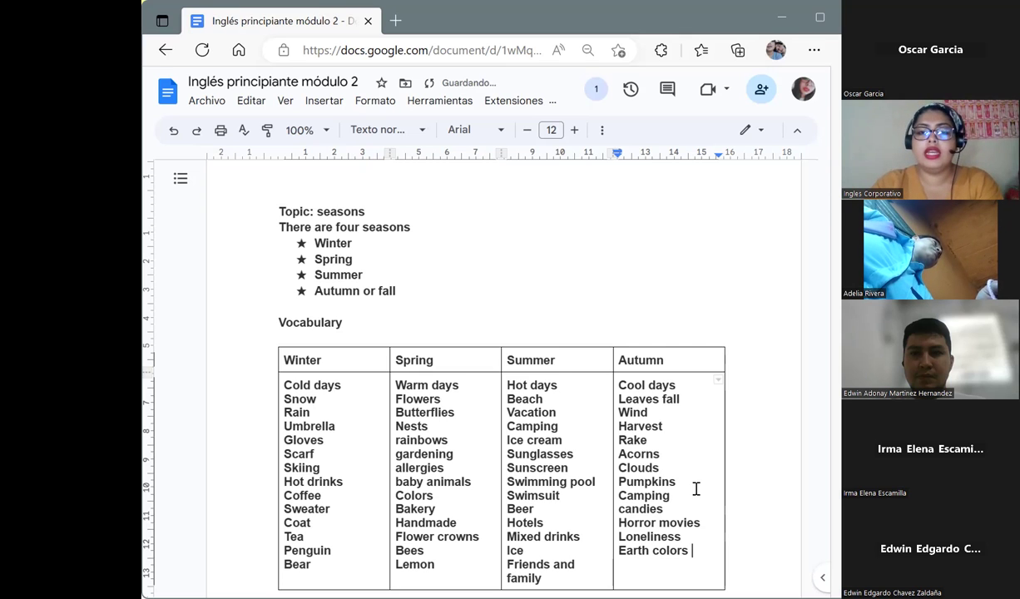
pyautogui.press('Return')
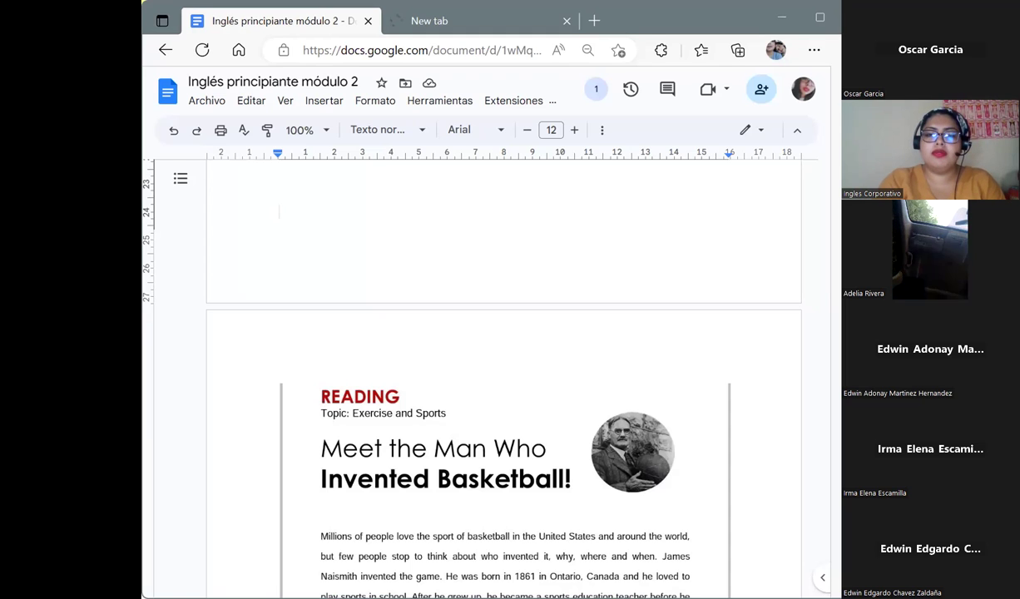
# Step: Hide the menus and scroll down to the final James Naismith line of the basketball passage
pyautogui.moveTo(784, 558); pyautogui.dragTo(785, 563)
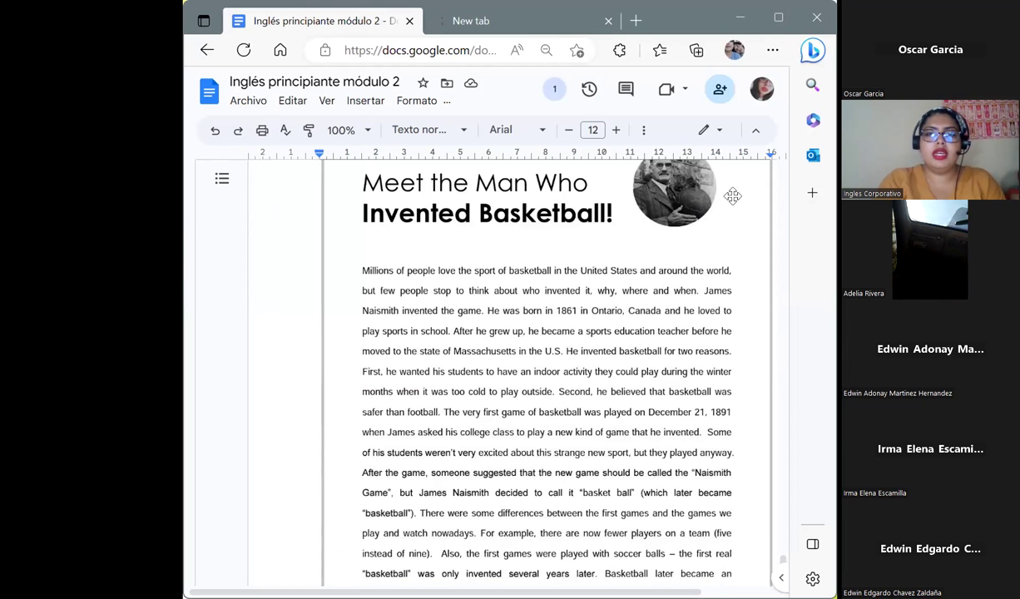
pyautogui.click(757, 133)
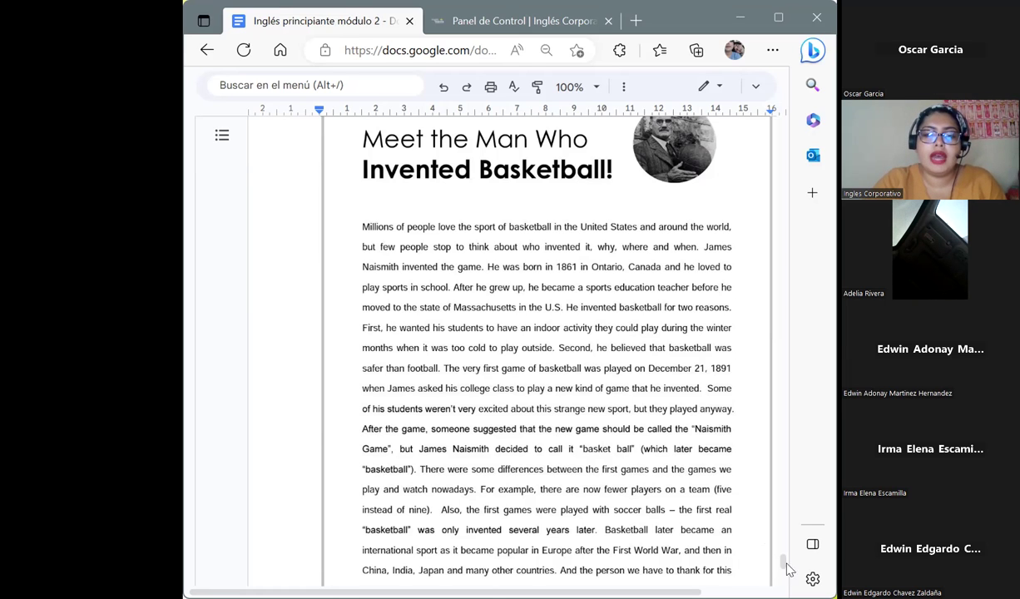
pyautogui.scroll(-1, 784, 565)
pyautogui.scroll(-2, 784, 564)
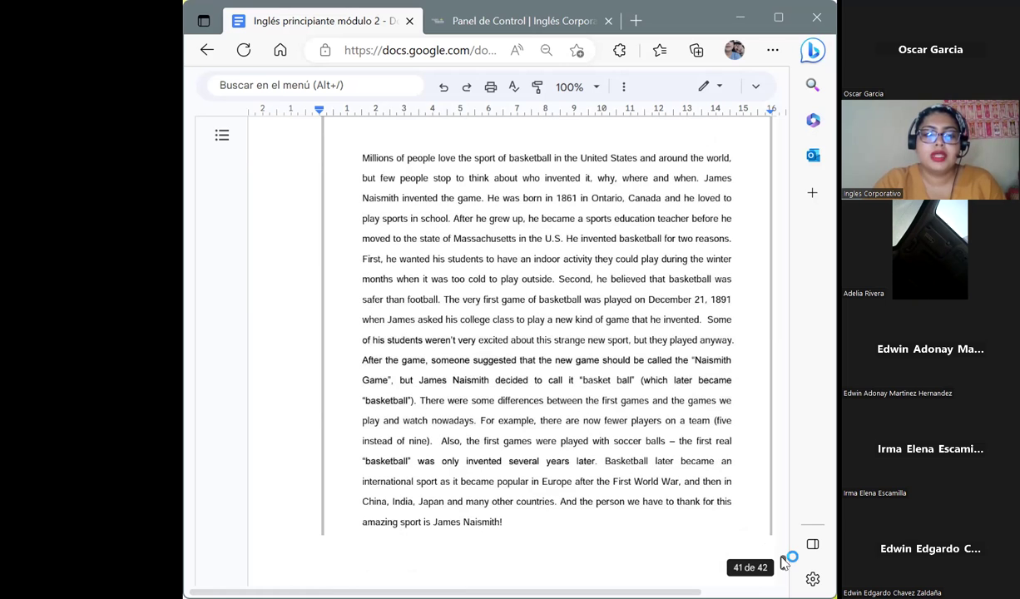
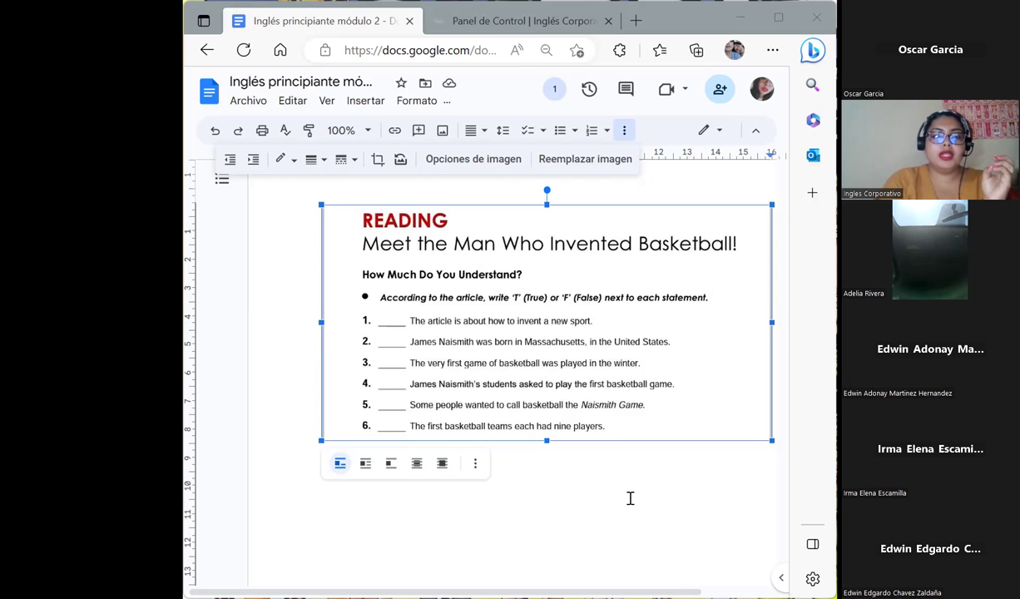
# Step: Scroll up and down through the shared reading document
pyautogui.scroll(5, 780, 443)
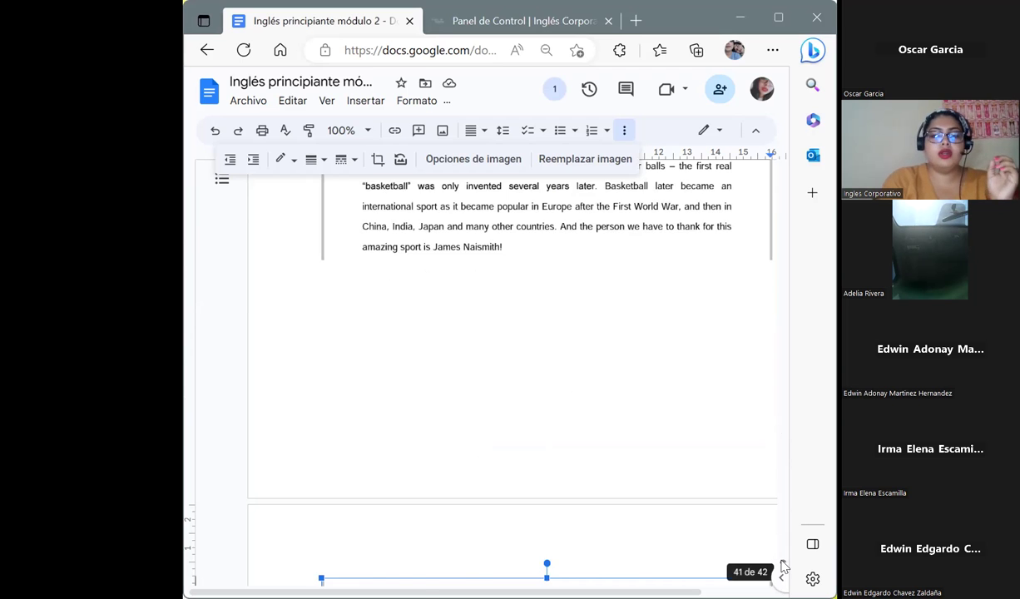
pyautogui.scroll(-1, 782, 571)
pyautogui.scroll(-5, 782, 571)
pyautogui.scroll(-1, 681, 528)
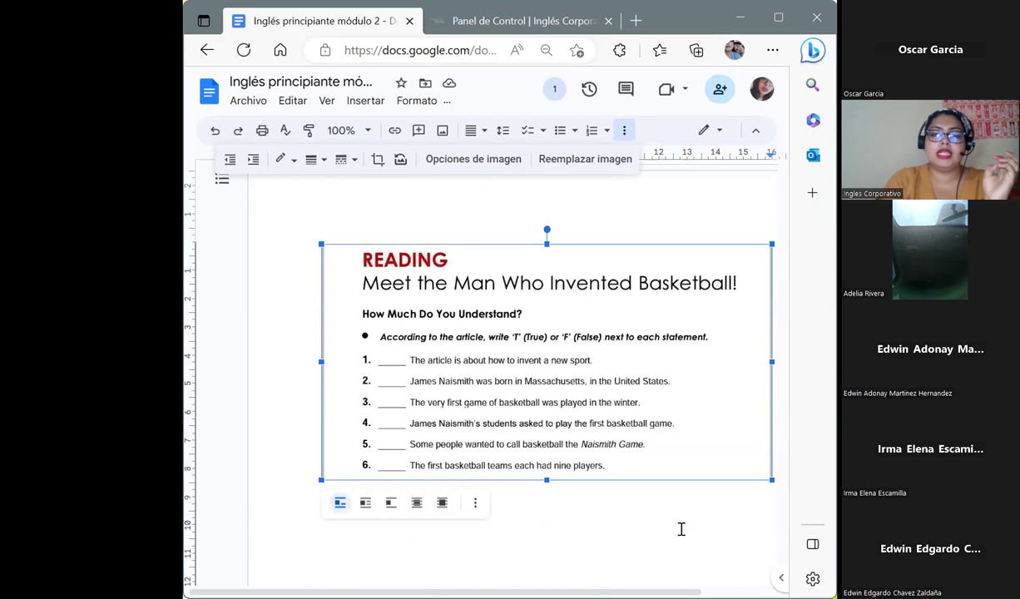
pyautogui.scroll(5, 781, 478)
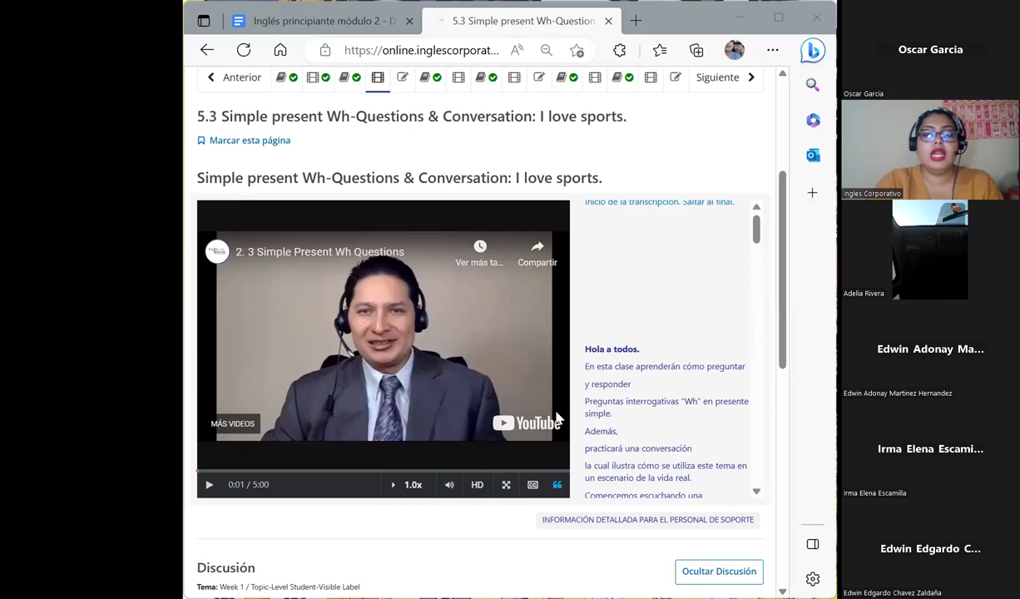
# Step: Play the 'Simple Present Wh Questions' video full screen, pause it at 4:38, and exit fullscreen
pyautogui.click(505, 487)
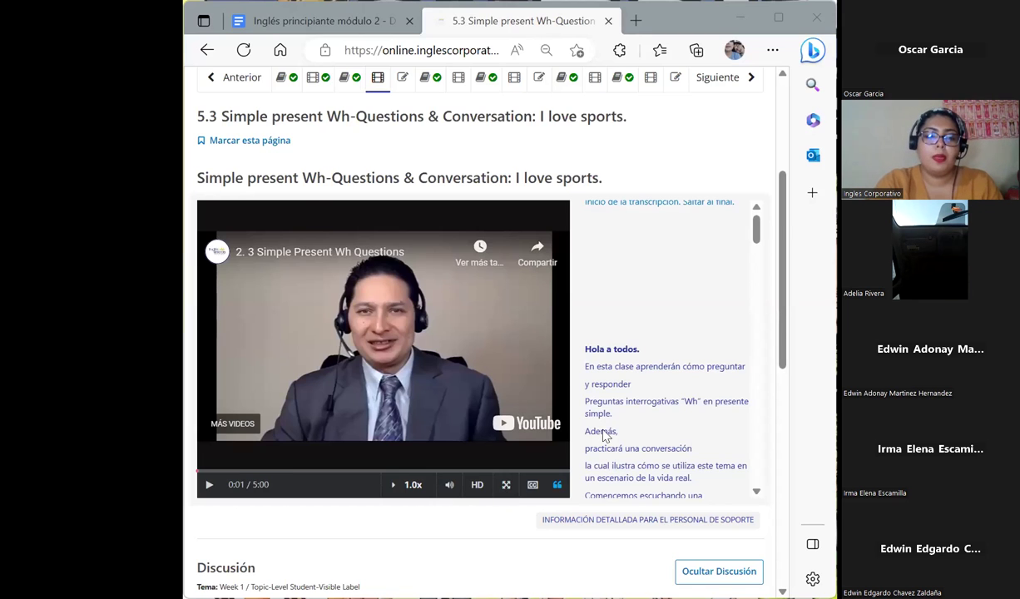
pyautogui.click(402, 431)
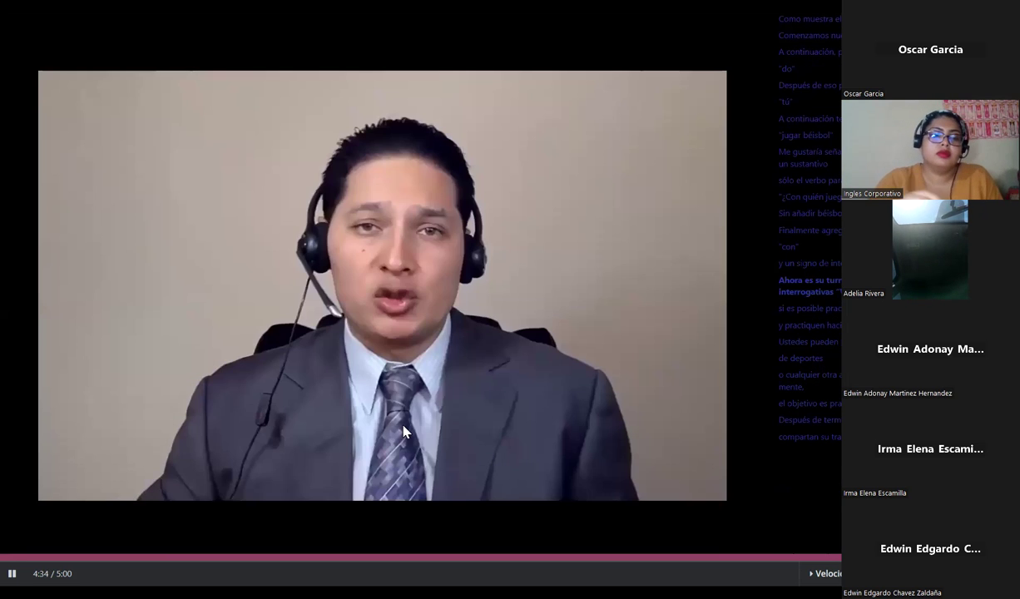
pyautogui.click(447, 388)
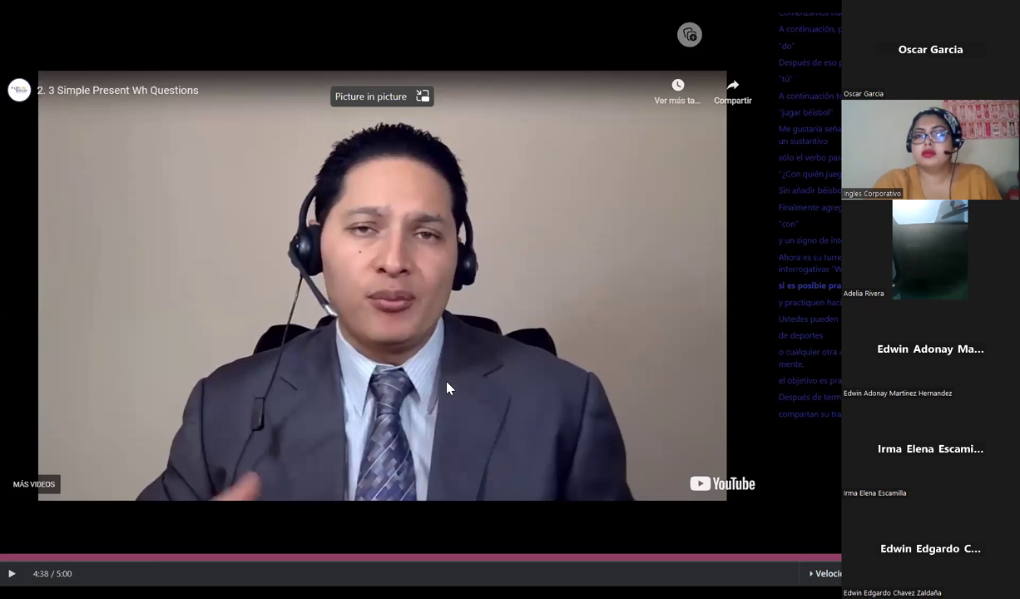
pyautogui.press('Escape')
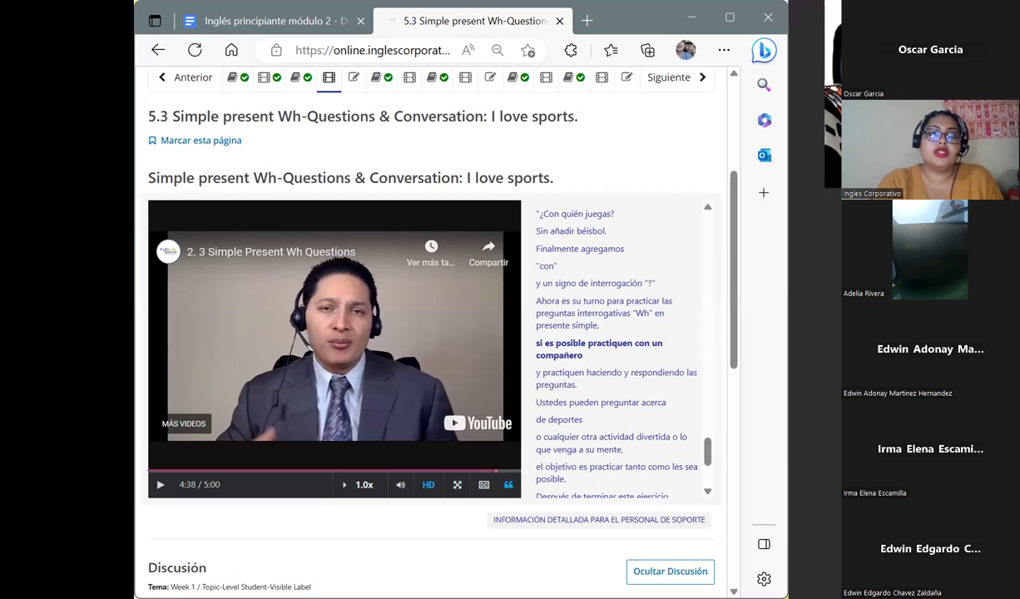
pyautogui.click(353, 79)
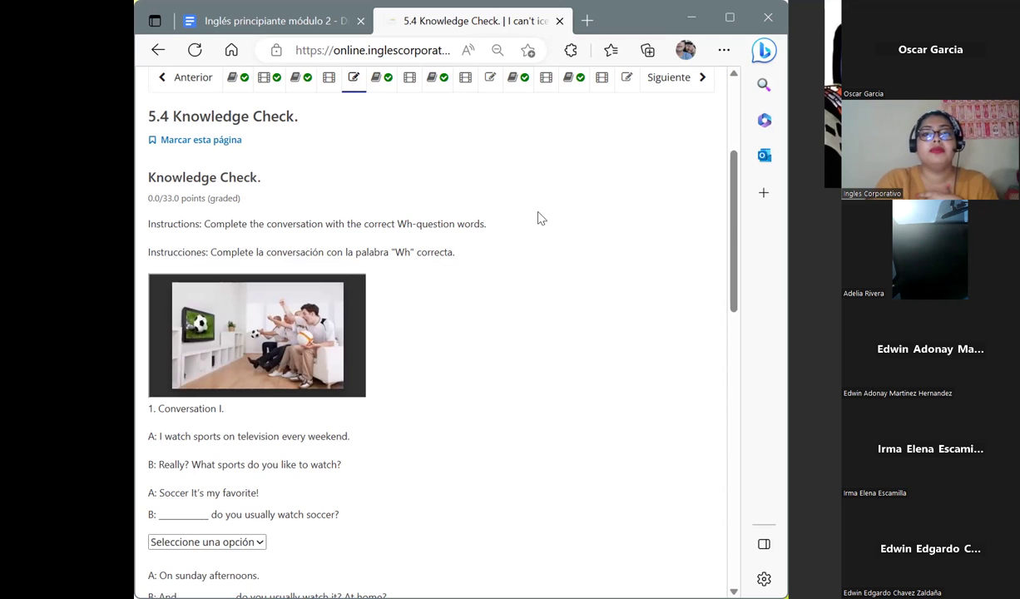
pyautogui.moveTo(733, 218); pyautogui.dragTo(734, 229)
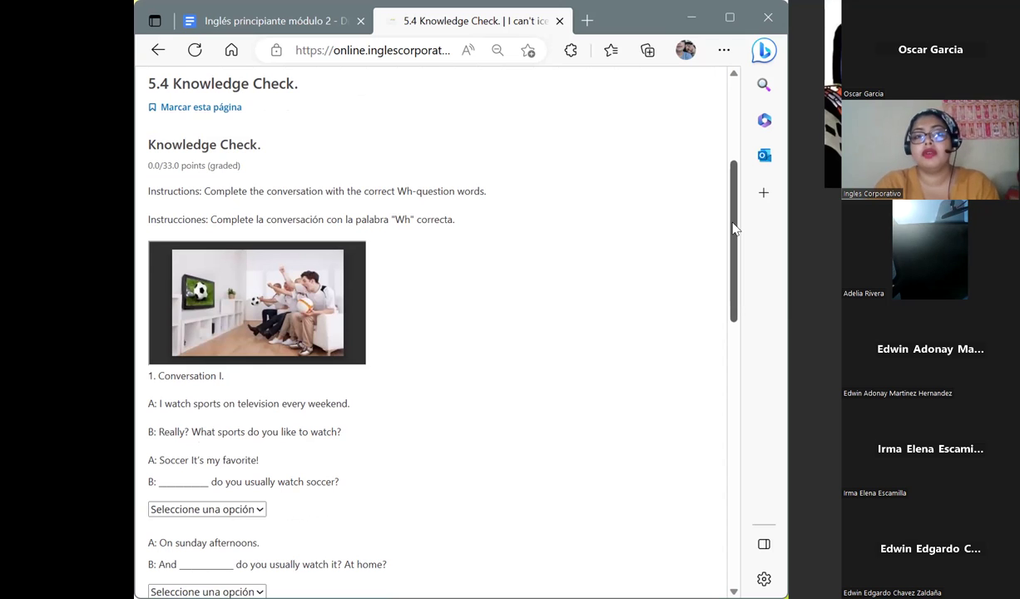
pyautogui.moveTo(735, 230); pyautogui.dragTo(736, 255)
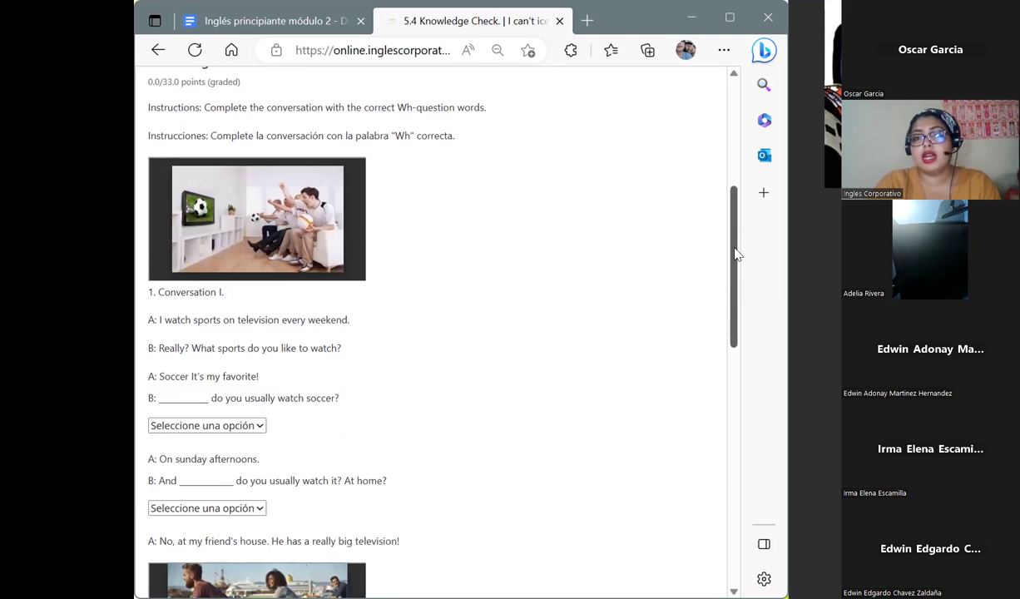
pyautogui.moveTo(736, 255); pyautogui.dragTo(736, 283)
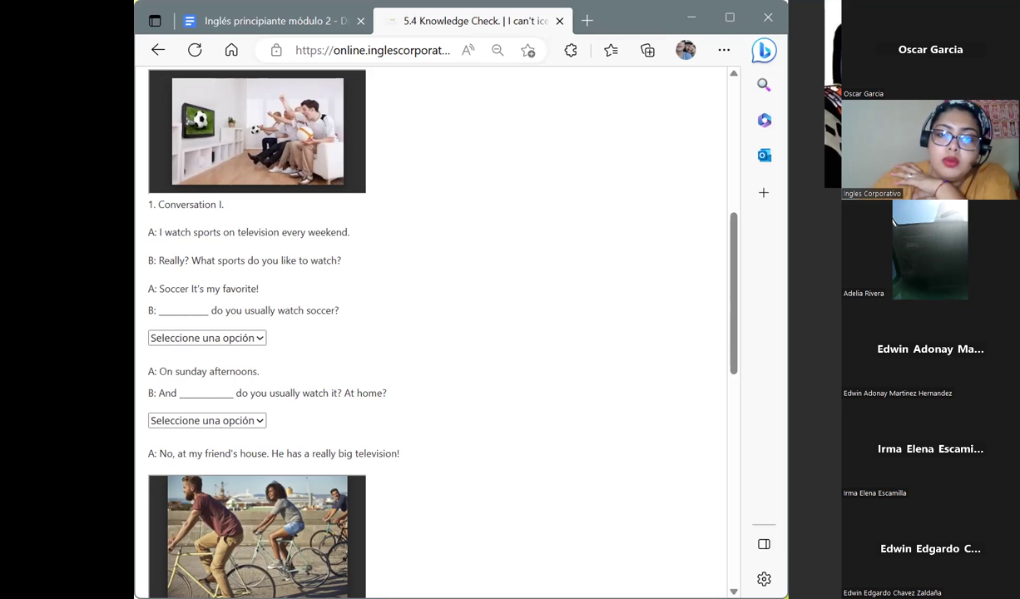
# Step: Set Conversation I's first blank to When, correcting it from Where, and the second blank to Where
pyautogui.click(210, 339)
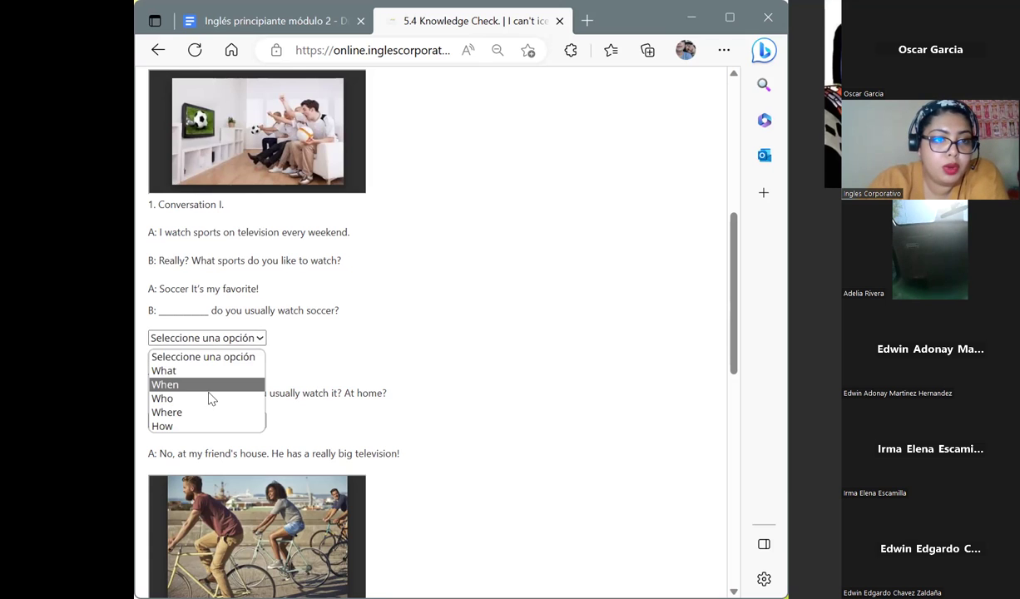
pyautogui.click(189, 334)
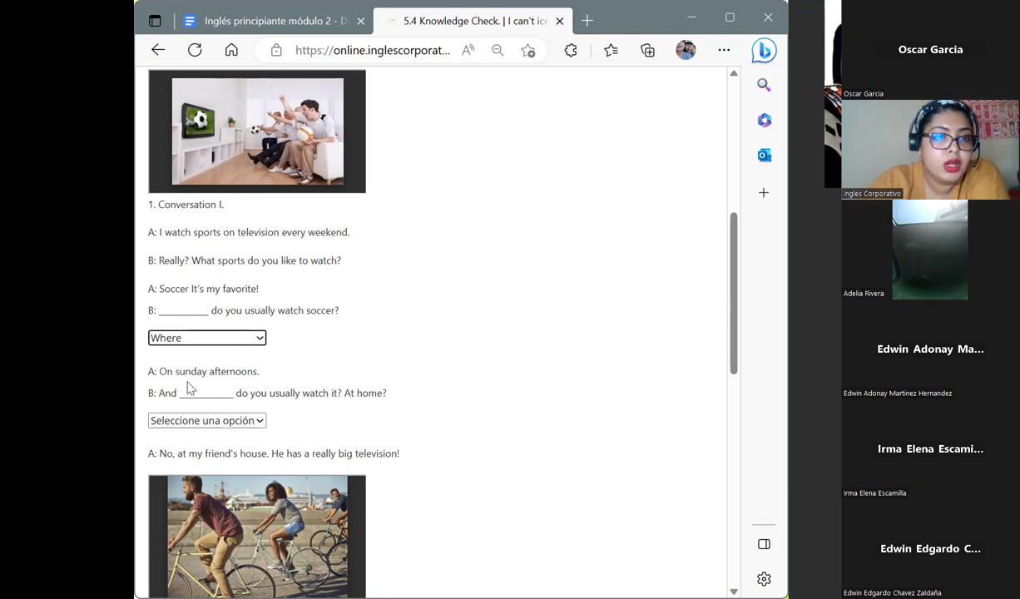
pyautogui.hotkey('alt', 'Down')
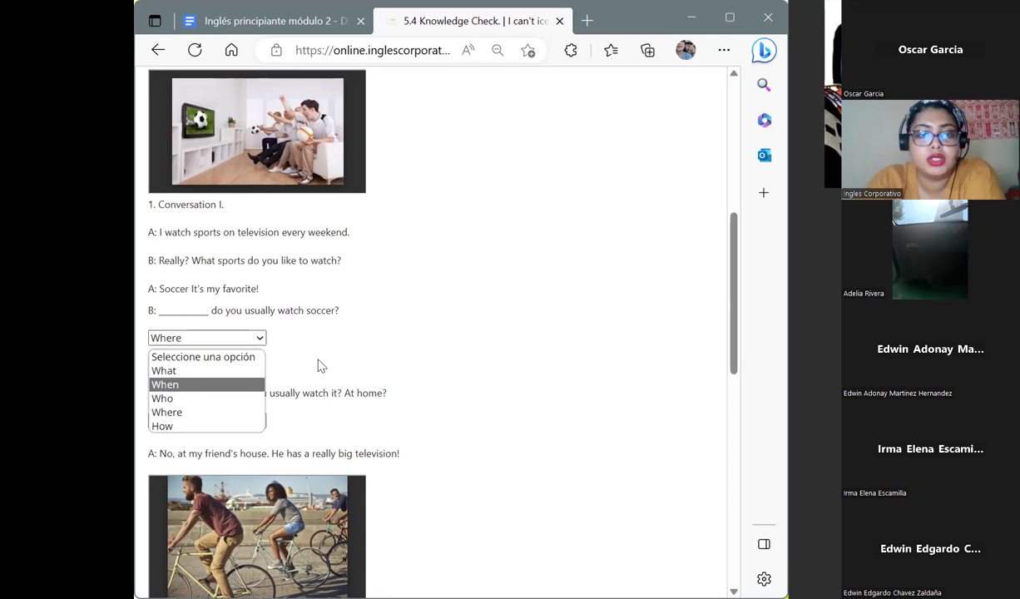
pyautogui.press('Return')
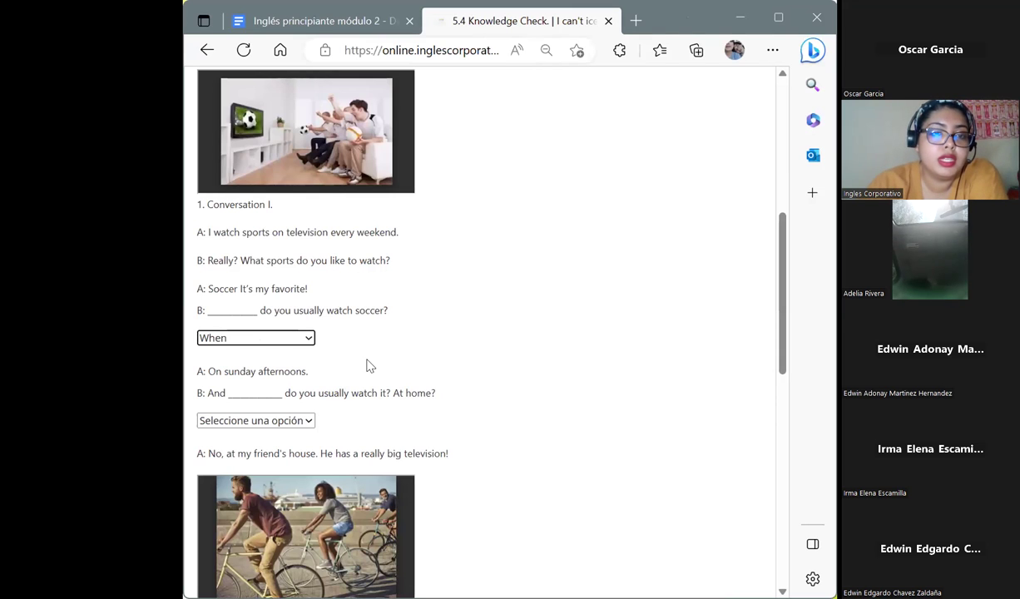
pyautogui.click(293, 427)
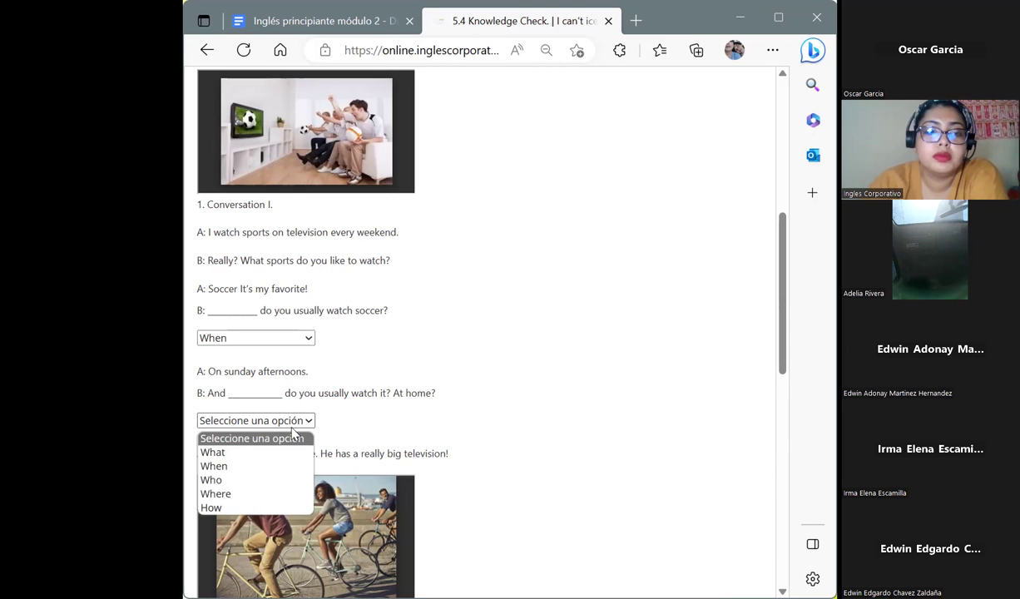
pyautogui.click(262, 493)
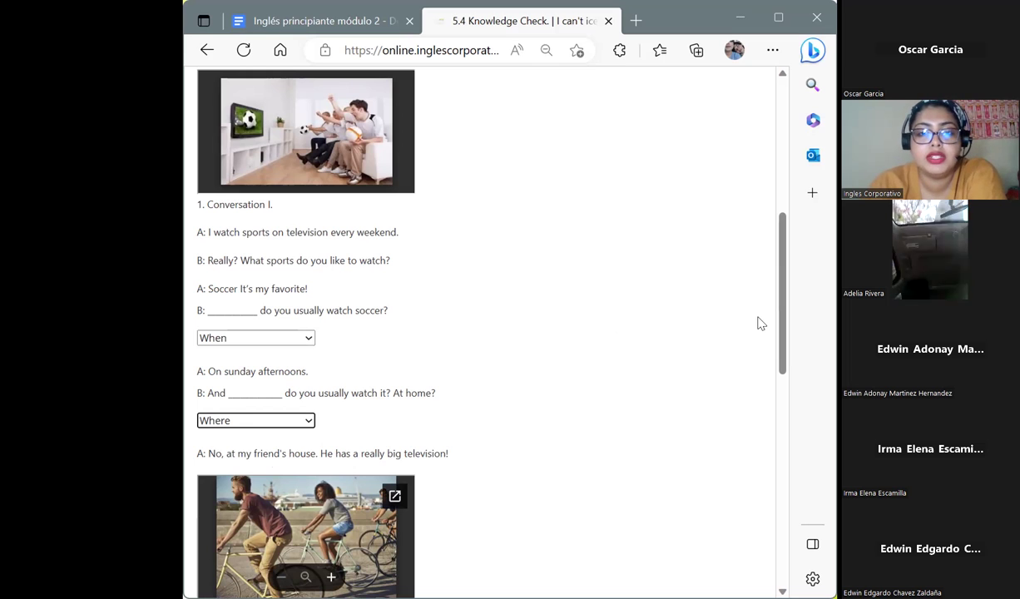
pyautogui.moveTo(780, 321); pyautogui.dragTo(787, 453)
pyautogui.scroll(-1, 784, 449)
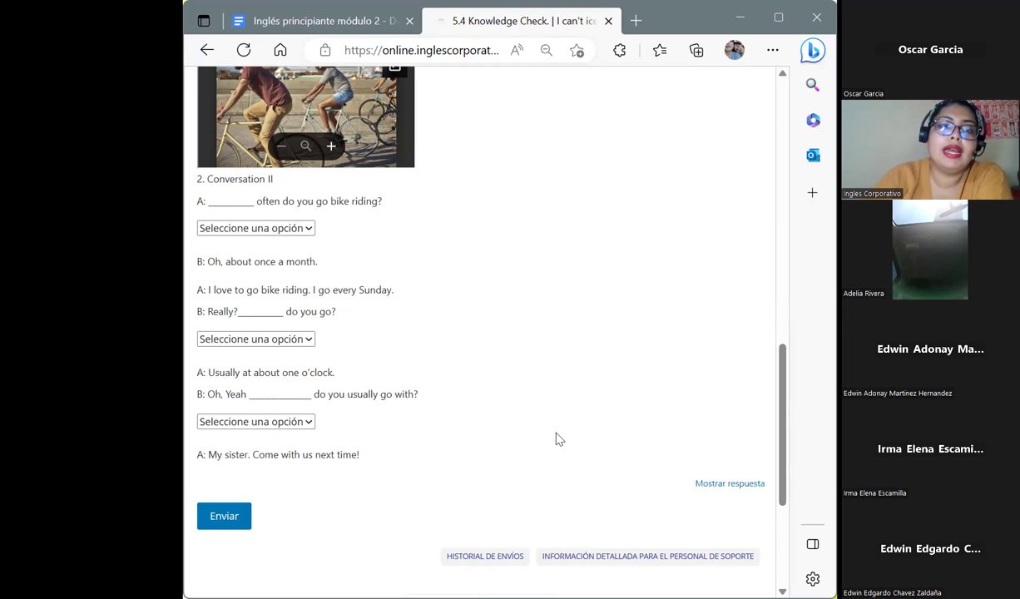
# Step: Answer Conversation II's blanks How, When and Who, then submit the knowledge check for 33/33
pyautogui.click(286, 229)
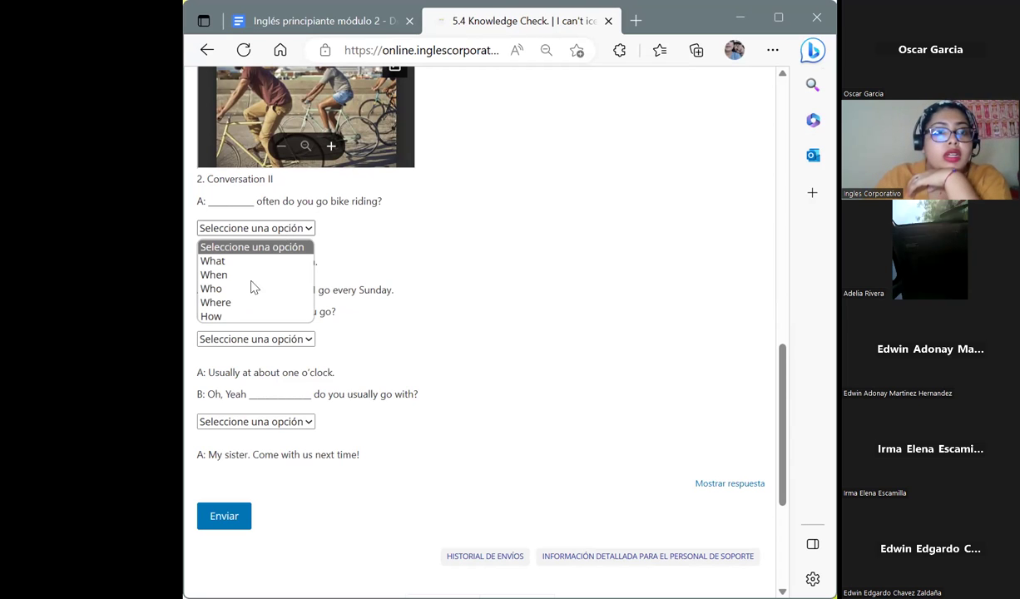
pyautogui.click(218, 316)
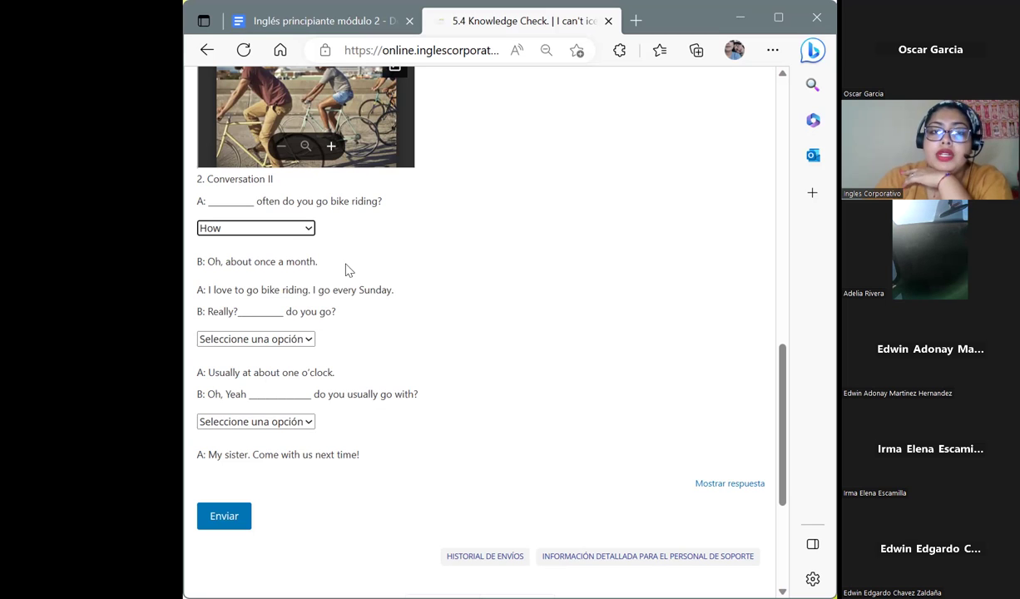
pyautogui.click(293, 341)
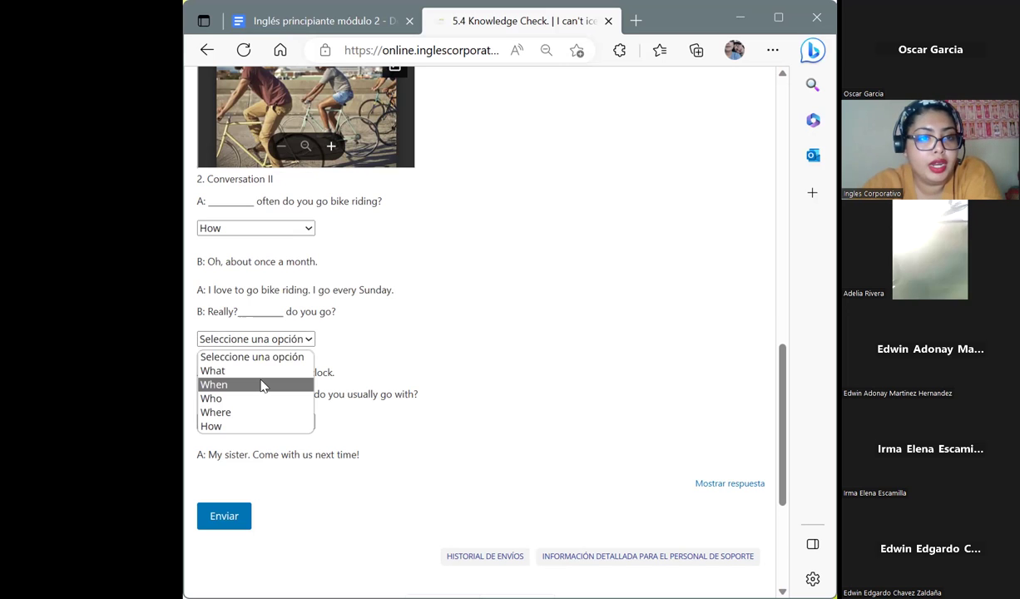
pyautogui.press('Return')
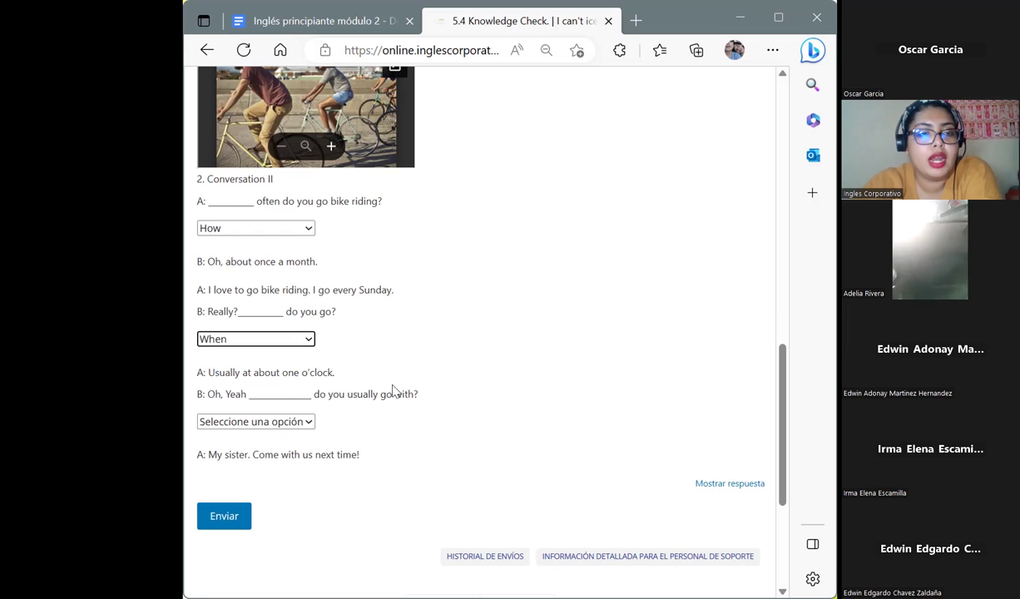
pyautogui.click(276, 426)
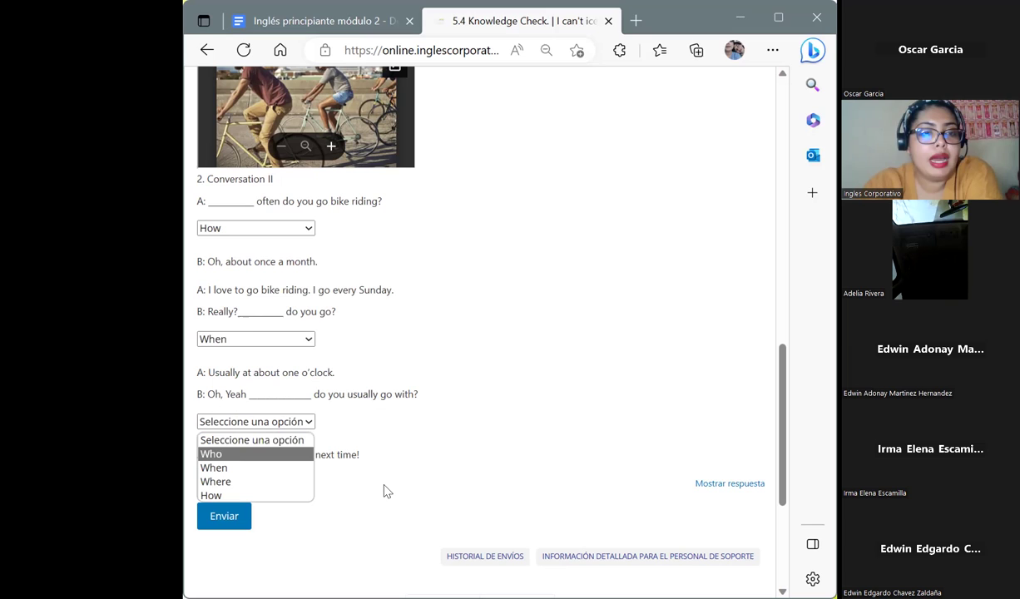
pyautogui.press('Return')
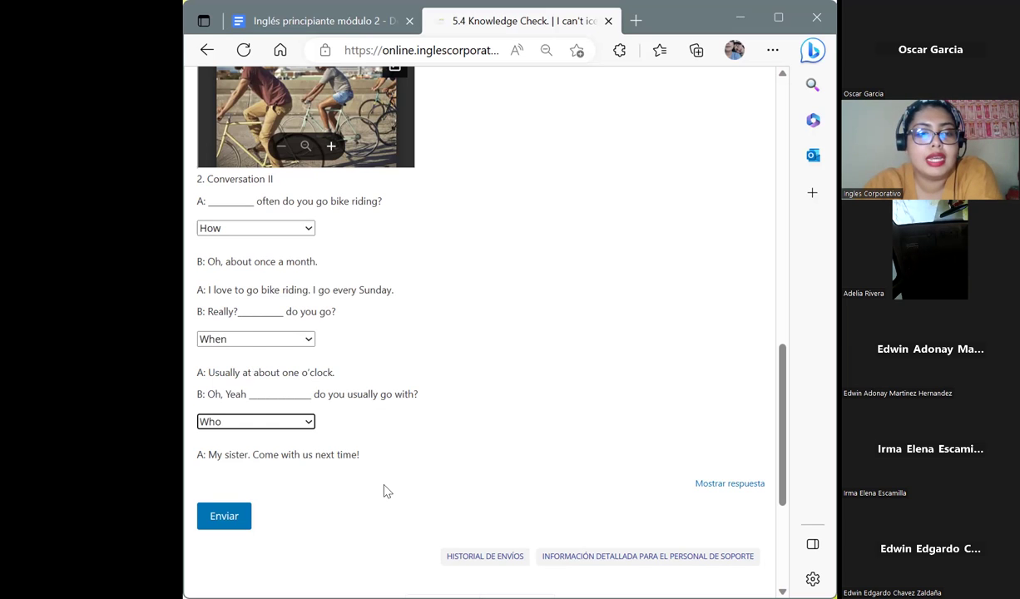
pyautogui.click(228, 516)
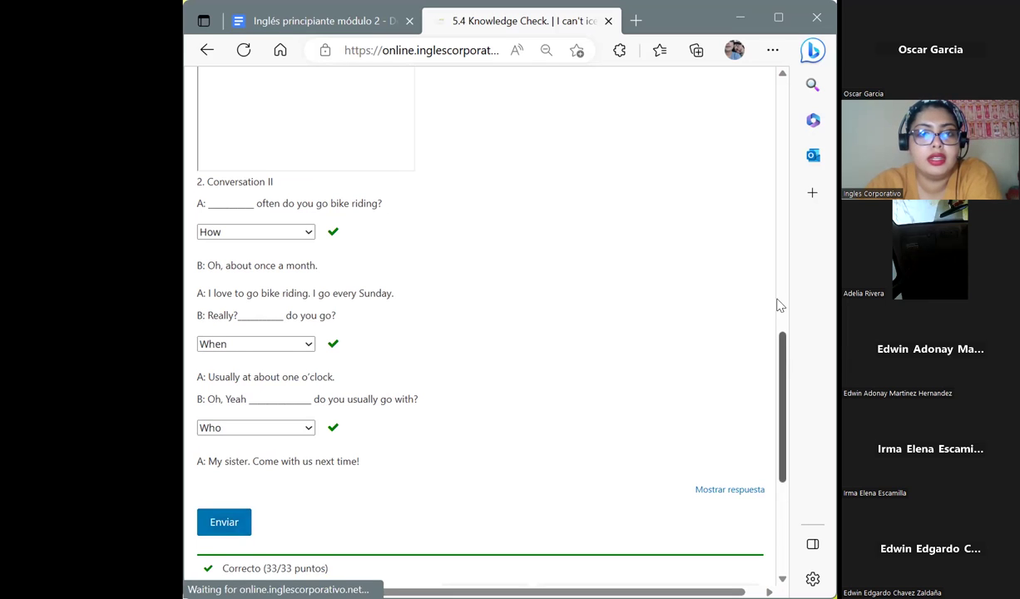
pyautogui.scroll(5, 779, 306)
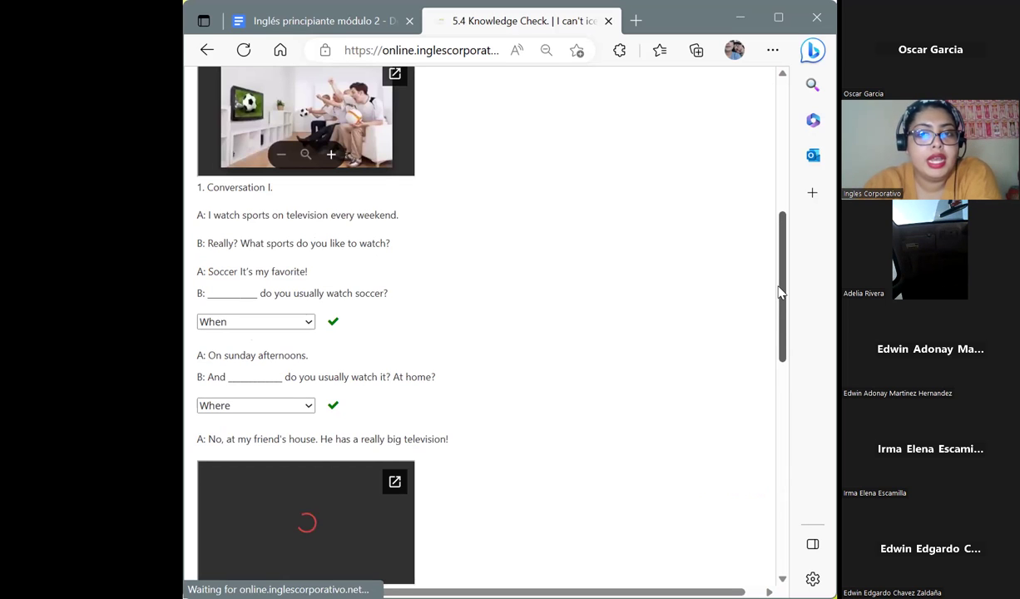
pyautogui.scroll(-7, 790, 425)
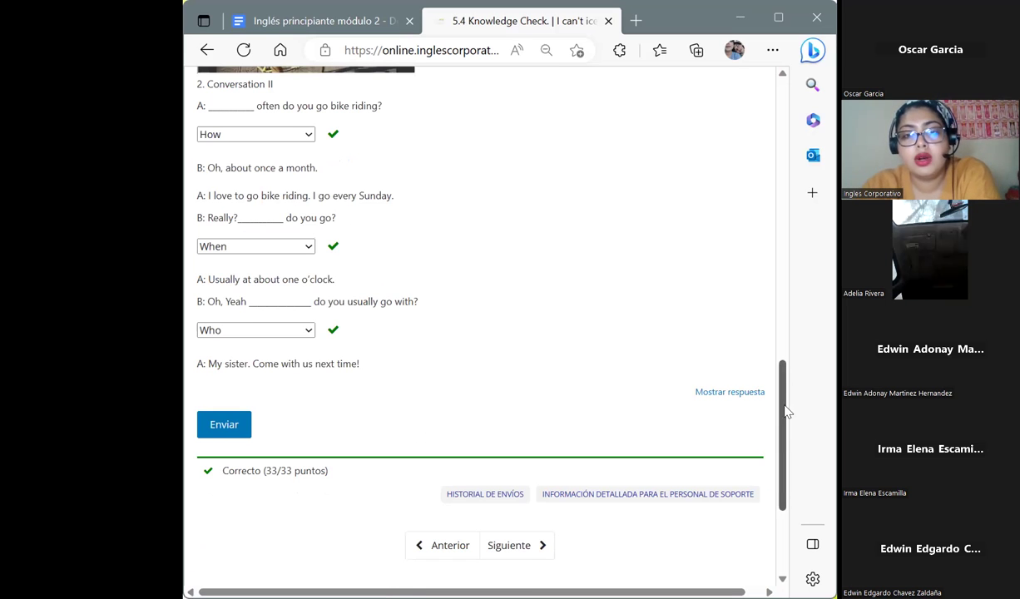
pyautogui.scroll(3, 788, 411)
pyautogui.scroll(5, 795, 216)
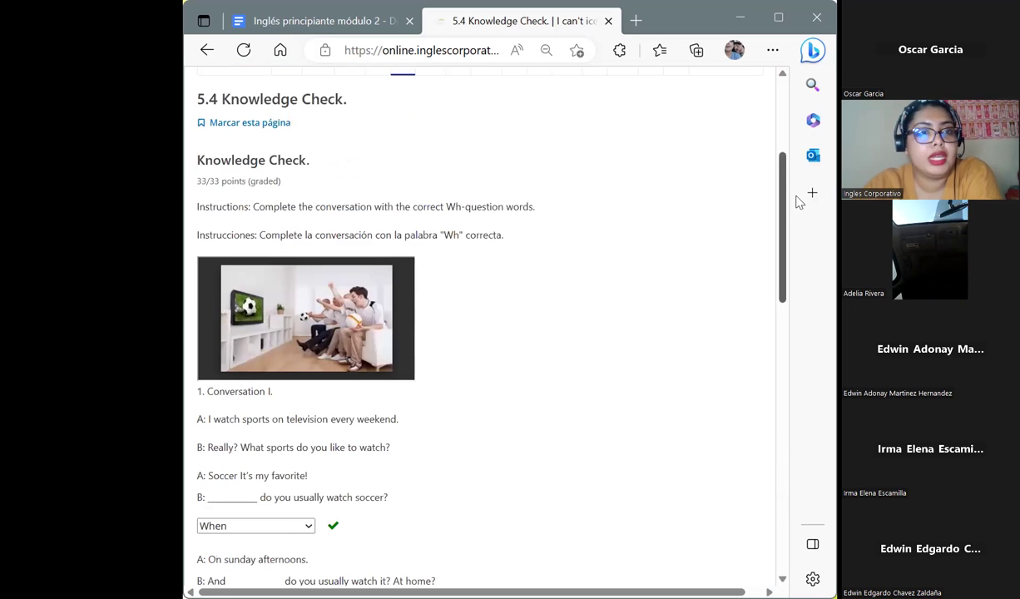
pyautogui.scroll(1, 797, 202)
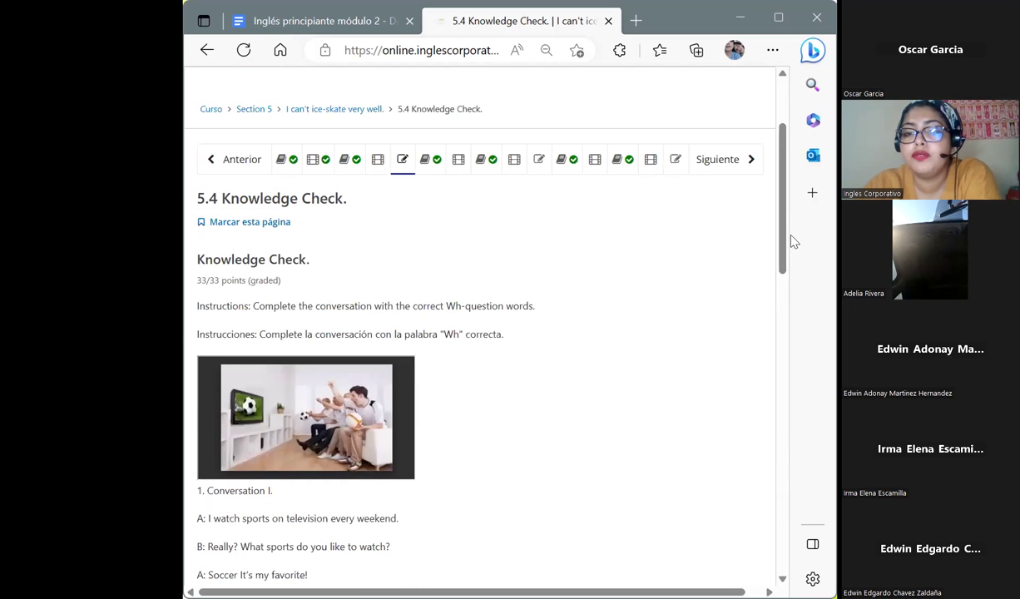